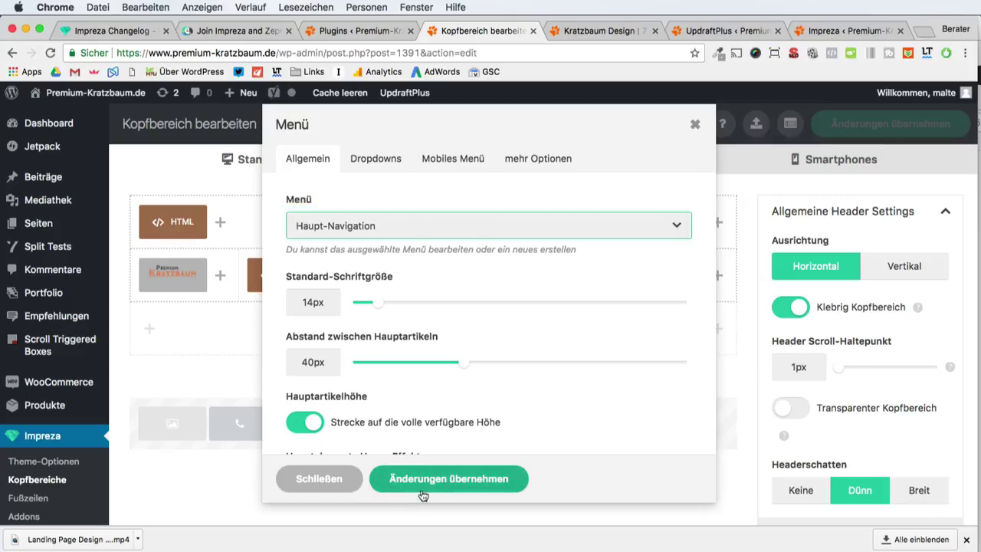
- Save the header changes, reload the live homepage and check its Produkte menu dropdown
{"action": "left_click", "coordinate": [898, 134]}
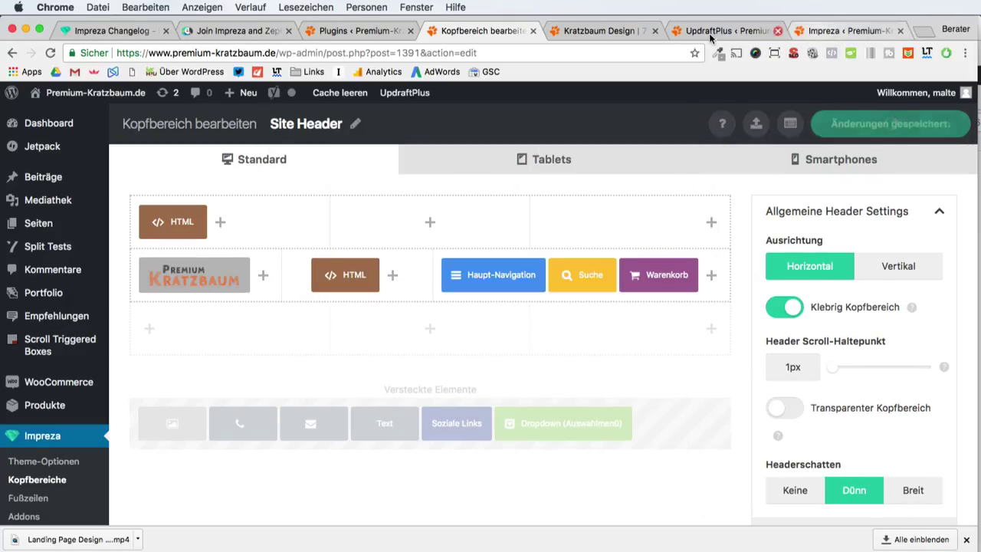
{"action": "left_click", "coordinate": [607, 31]}
{"action": "key", "text": "super+r"}
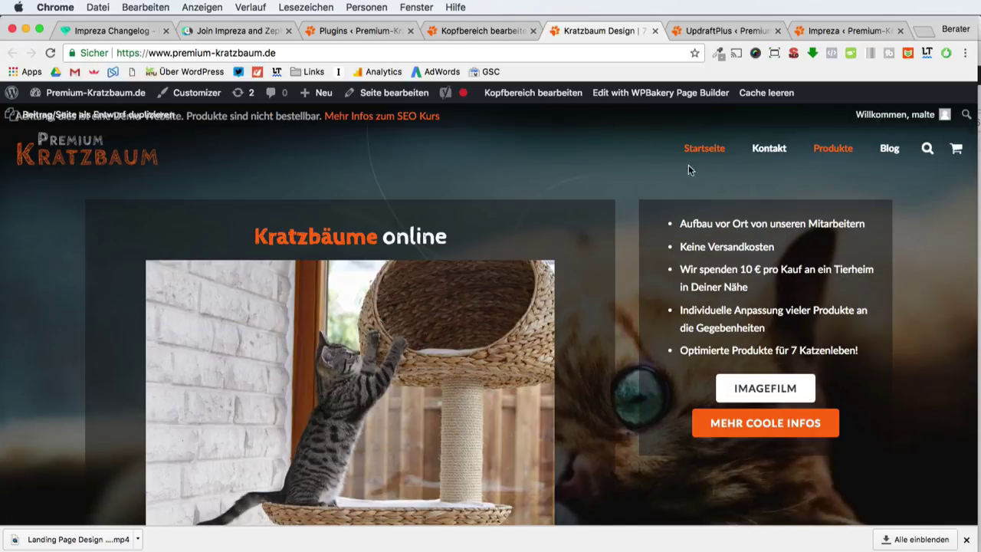
{"action": "left_click", "coordinate": [834, 155]}
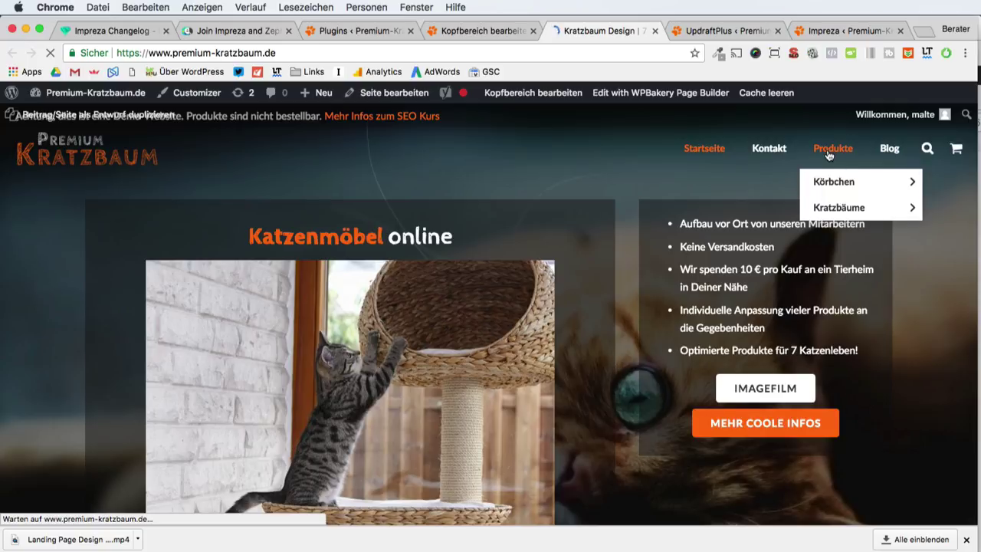
{"action": "scroll", "coordinate": [645, 311], "scroll_direction": "down", "scroll_amount": 5}
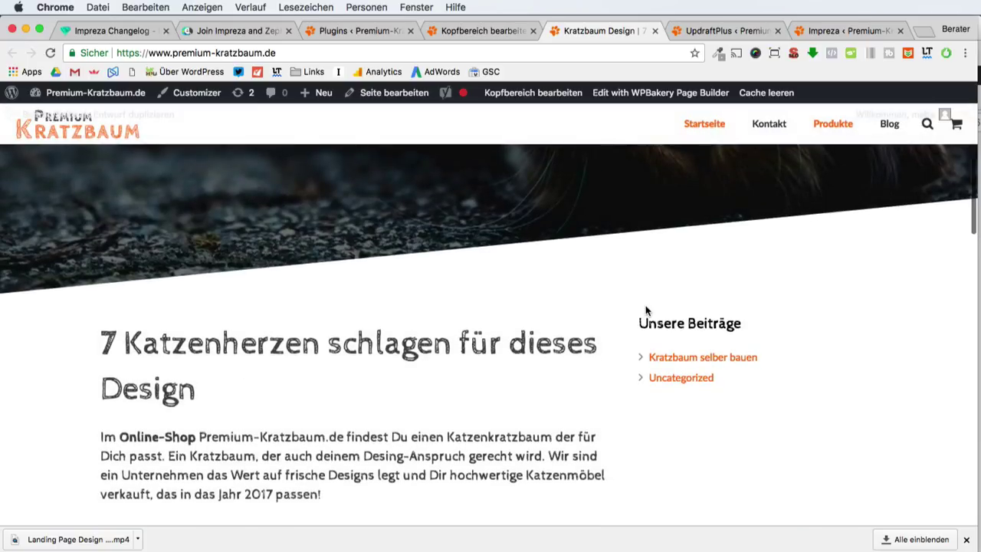
{"action": "scroll", "coordinate": [646, 311], "scroll_direction": "down", "scroll_amount": 3}
- Review the Version 4.8 entry in the Impreza changelog about adding sidebars with custom content to menu dropdowns
{"action": "left_click", "coordinate": [115, 30]}
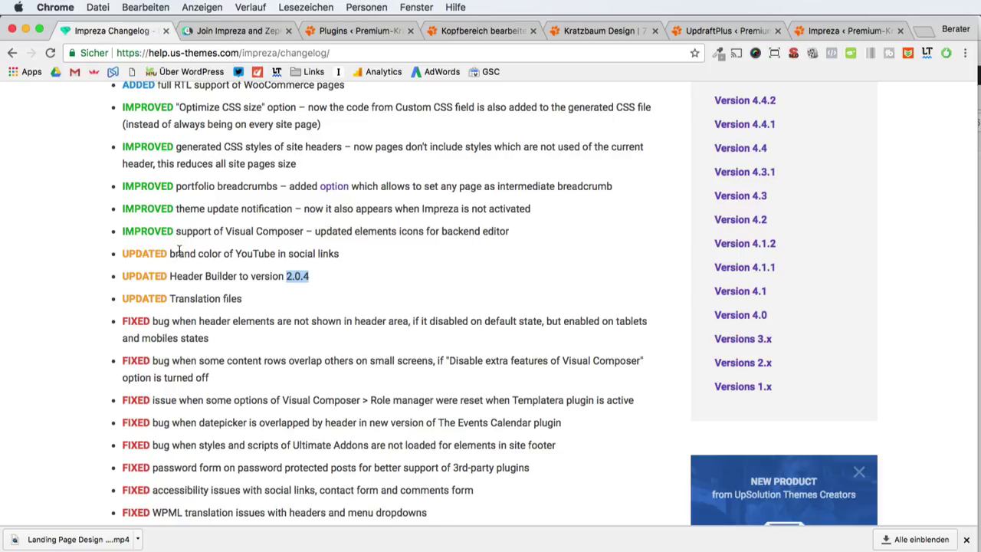
{"action": "scroll", "coordinate": [178, 251], "scroll_direction": "up", "scroll_amount": 3}
{"action": "left_click_drag", "start_coordinate": [155, 164], "coordinate": [402, 182]}
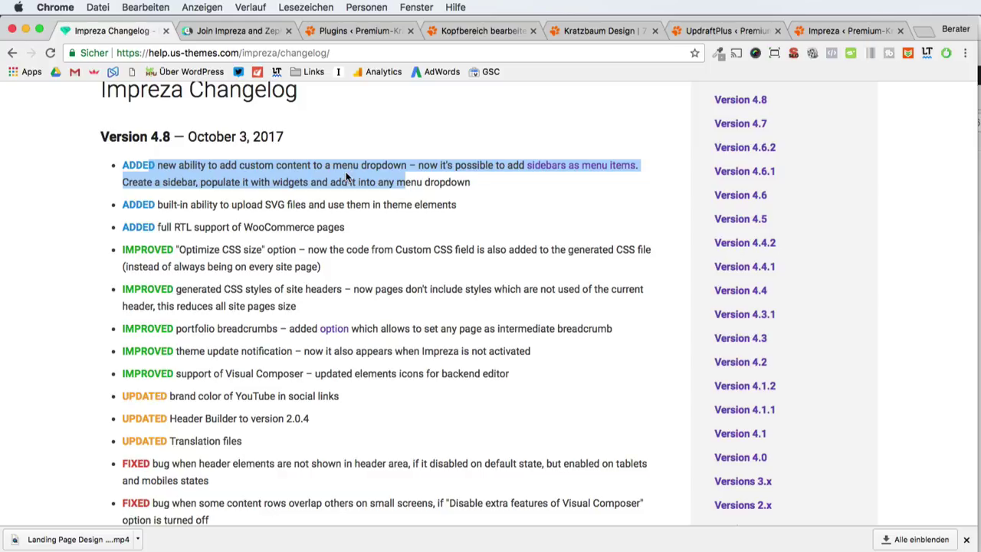
{"action": "left_click", "coordinate": [420, 167]}
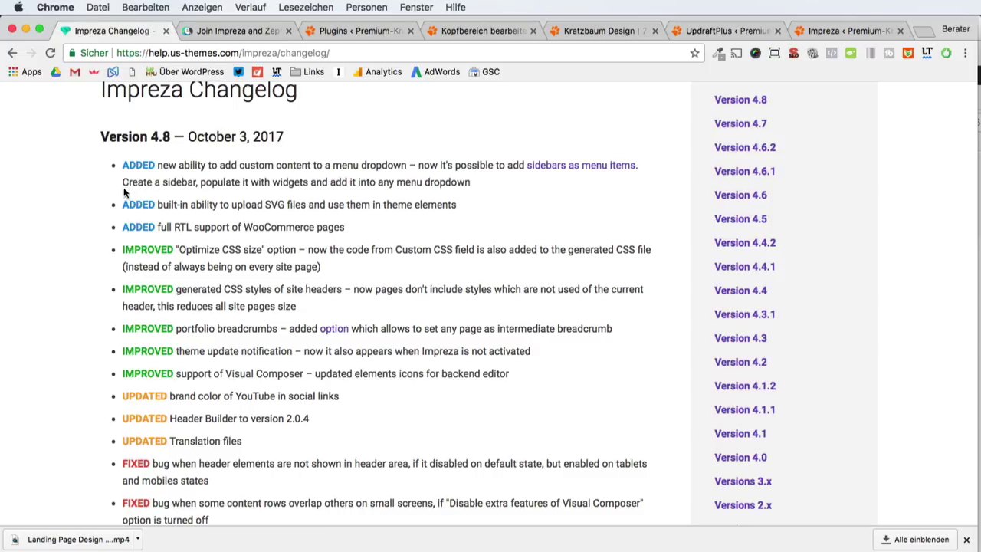
{"action": "left_click_drag", "start_coordinate": [124, 184], "coordinate": [252, 183]}
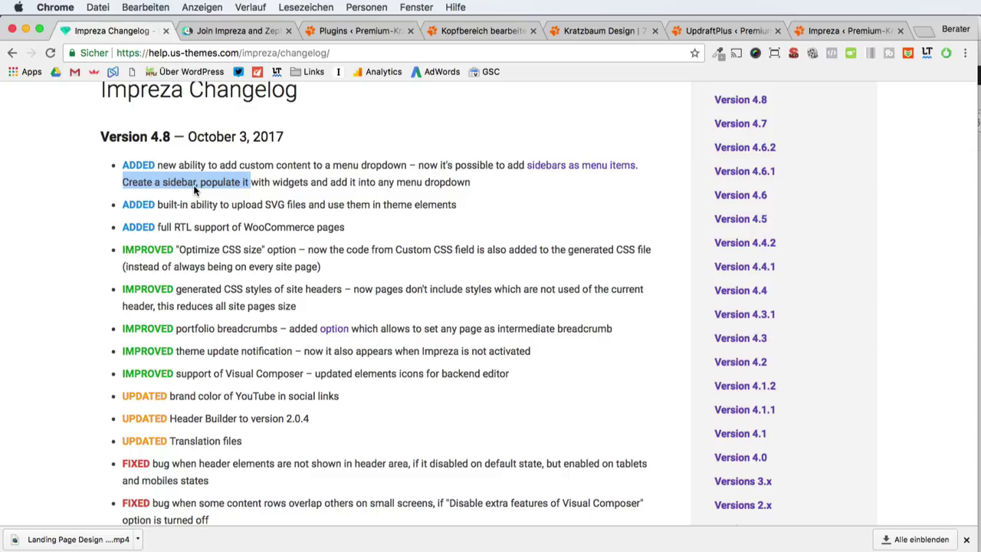
- Open the widget management page in the Premium-Kratzbaum.de WordPress admin
{"action": "left_click", "coordinate": [361, 31]}
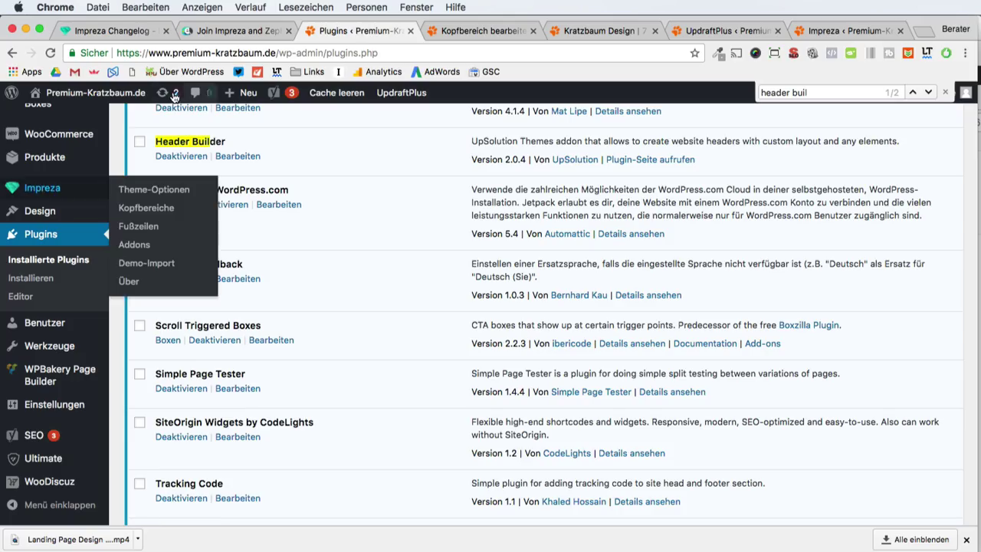
{"action": "scroll", "coordinate": [46, 306], "scroll_direction": "down", "scroll_amount": 1}
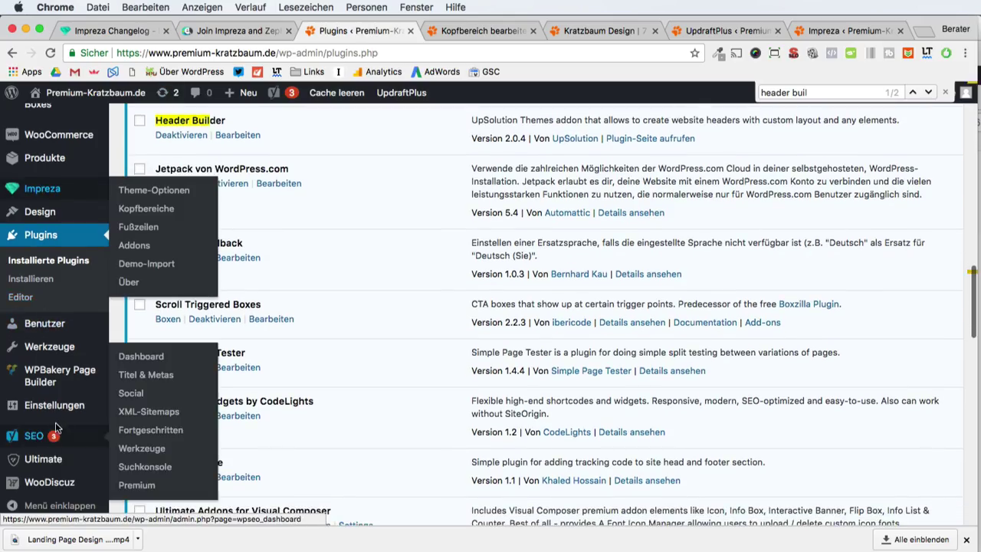
{"action": "mouse_move", "coordinate": [30, 213]}
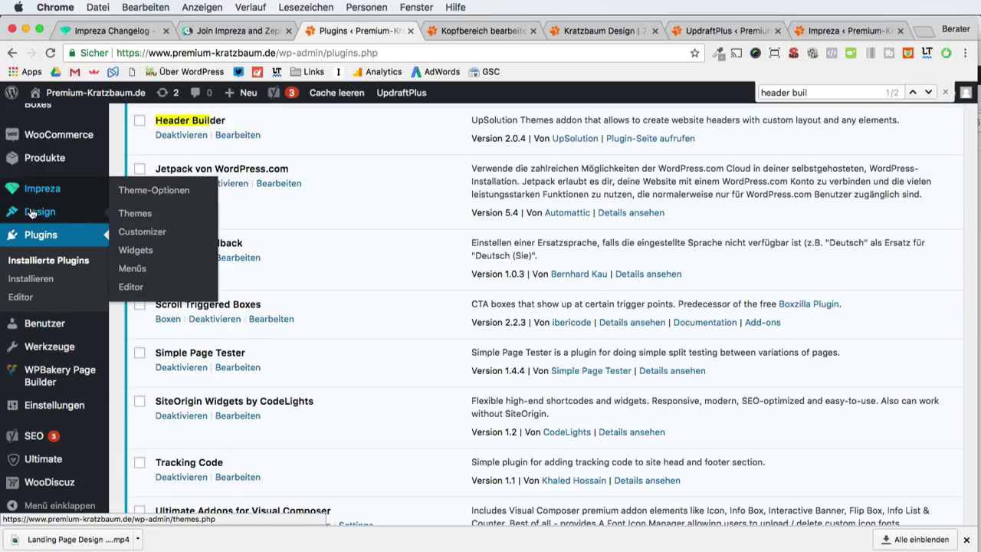
{"action": "left_click", "coordinate": [136, 251]}
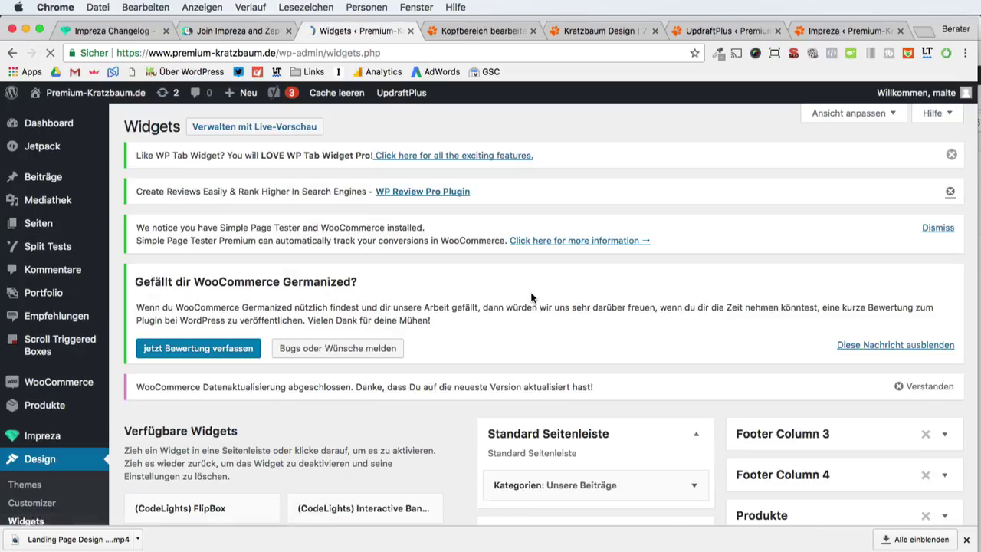
- Expand the Produkte sidebar and the Unsere Beiträge categories widget in Standard Seitenleiste to inspect their contents
{"action": "scroll", "coordinate": [532, 299], "scroll_direction": "down", "scroll_amount": 5}
{"action": "scroll", "coordinate": [532, 297], "scroll_direction": "down", "scroll_amount": 1}
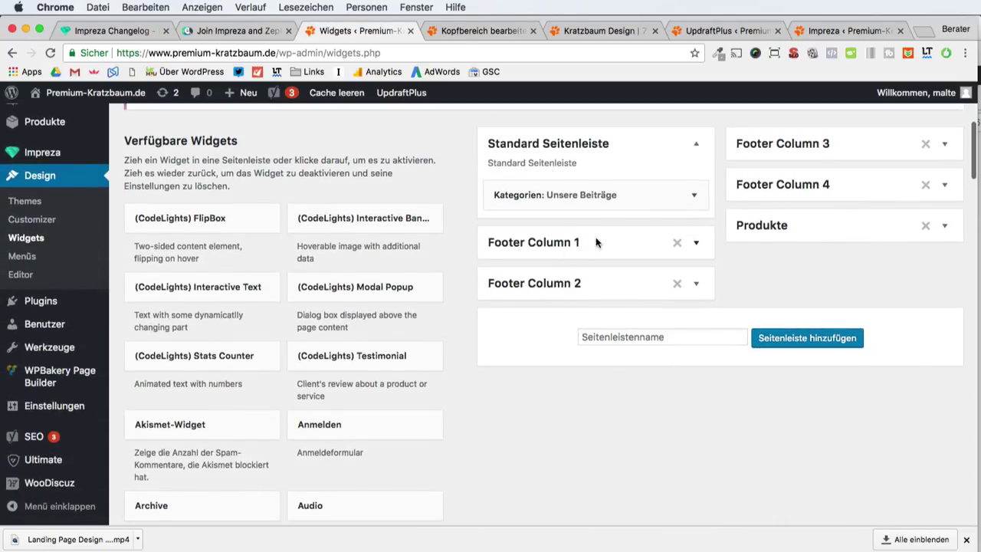
{"action": "left_click", "coordinate": [808, 223]}
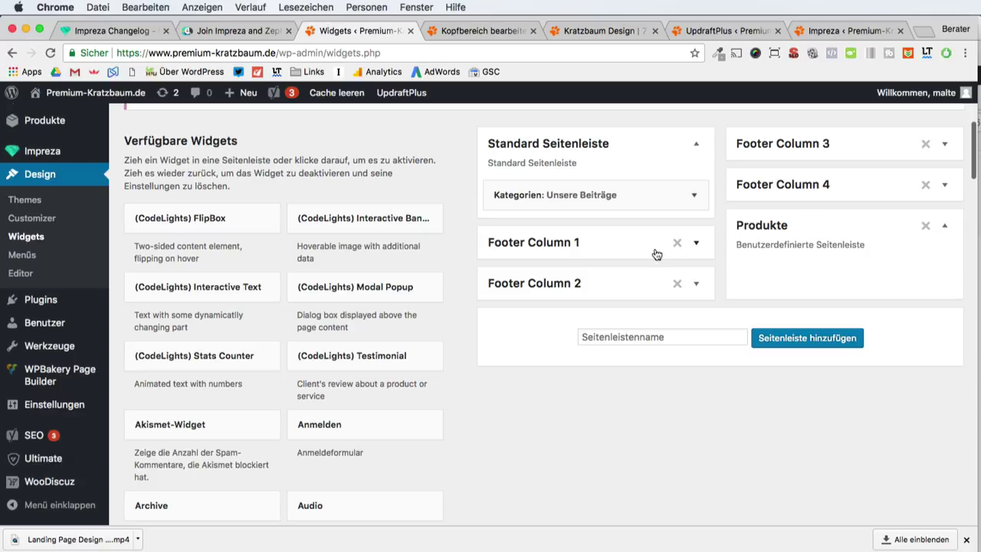
{"action": "left_click", "coordinate": [581, 197]}
{"action": "scroll", "coordinate": [571, 207], "scroll_direction": "down", "scroll_amount": 1}
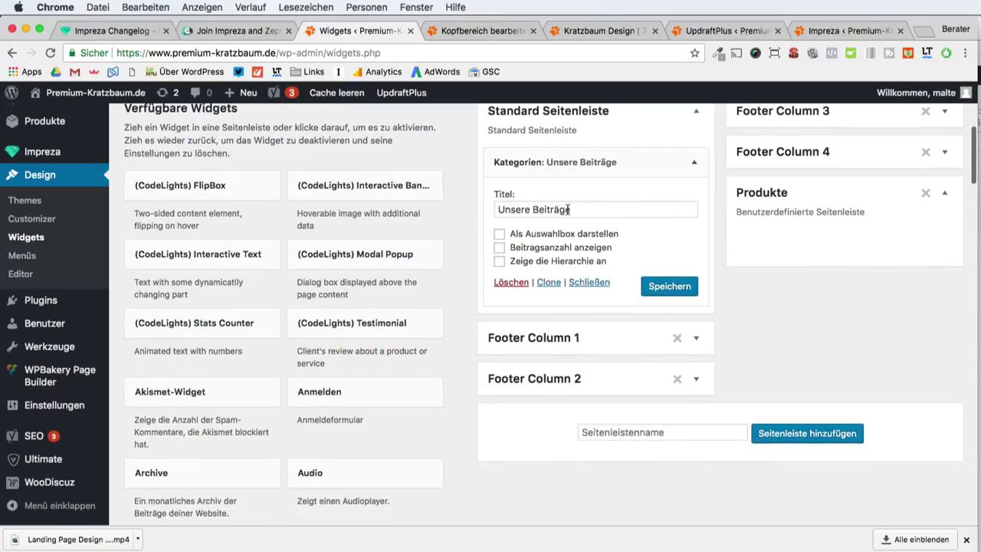
{"action": "scroll", "coordinate": [578, 288], "scroll_direction": "down", "scroll_amount": 2}
{"action": "scroll", "coordinate": [576, 292], "scroll_direction": "up", "scroll_amount": 5}
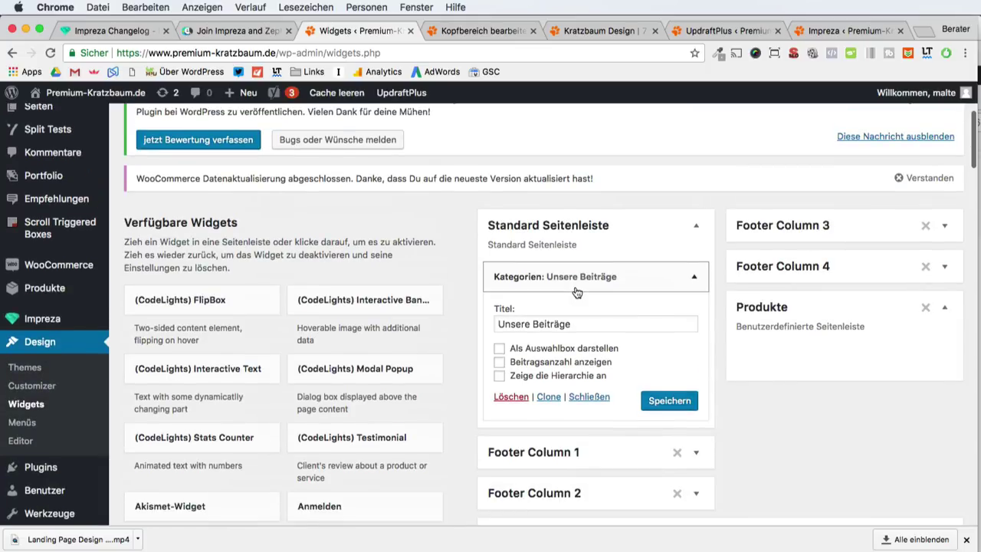
- Reload the live homepage and examine where the Unsere Beiträge sidebar sits beside the page content
{"action": "left_click", "coordinate": [483, 31]}
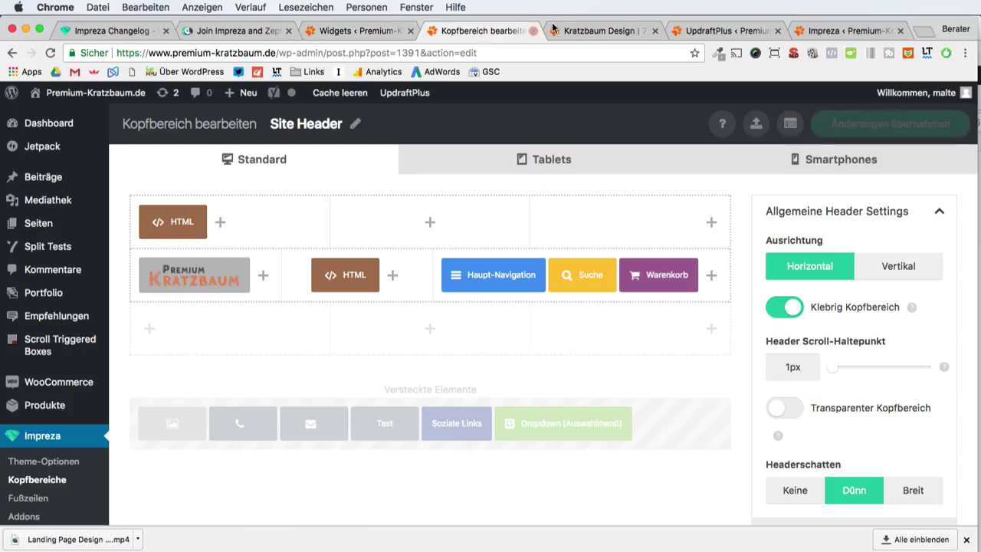
{"action": "left_click", "coordinate": [587, 31]}
{"action": "scroll", "coordinate": [687, 252], "scroll_direction": "down", "scroll_amount": 1}
{"action": "scroll", "coordinate": [687, 252], "scroll_direction": "up", "scroll_amount": 10}
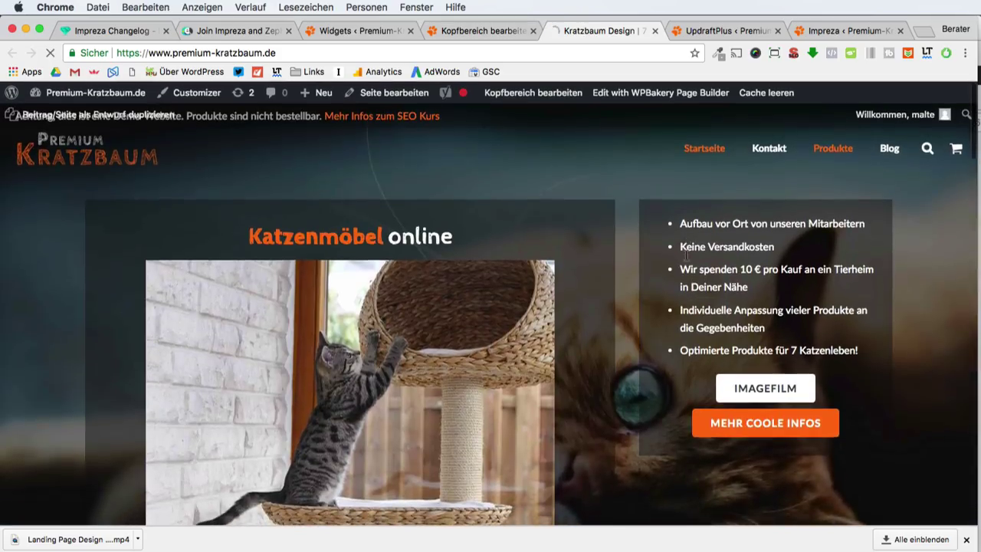
{"action": "scroll", "coordinate": [684, 257], "scroll_direction": "down", "scroll_amount": 5}
{"action": "key", "text": "super+r"}
{"action": "scroll", "coordinate": [612, 378], "scroll_direction": "down", "scroll_amount": 10}
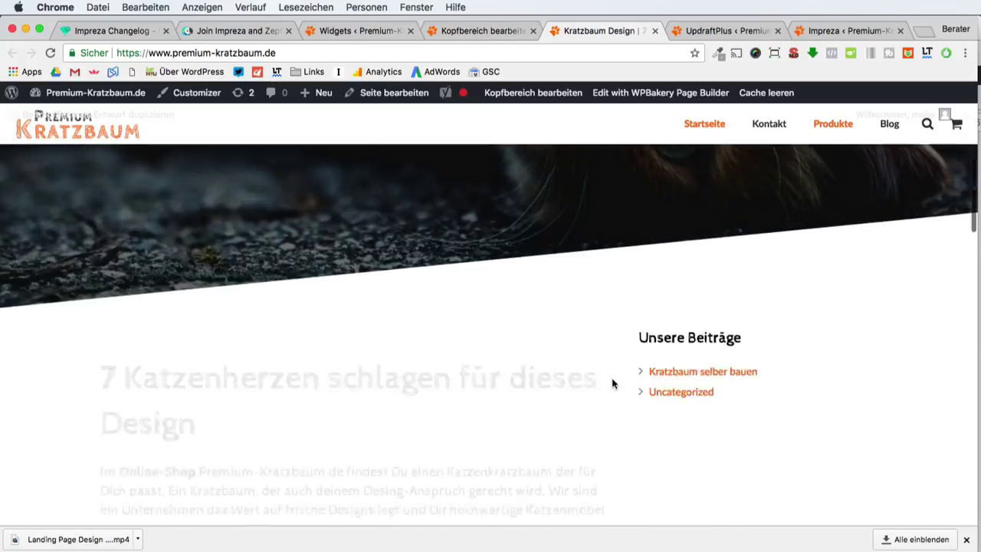
{"action": "scroll", "coordinate": [611, 378], "scroll_direction": "down", "scroll_amount": 15}
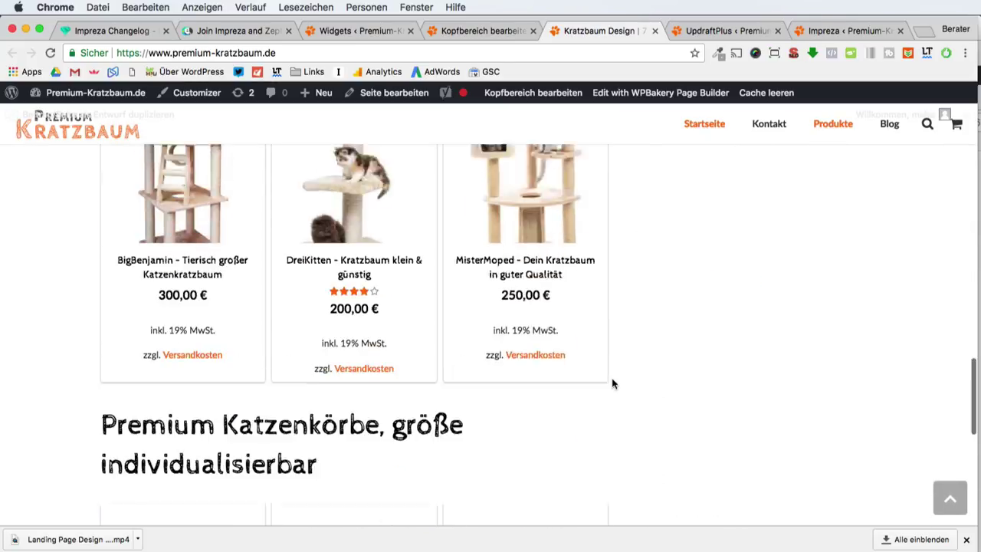
{"action": "scroll", "coordinate": [612, 378], "scroll_direction": "up", "scroll_amount": 20}
{"action": "scroll", "coordinate": [612, 381], "scroll_direction": "down", "scroll_amount": 2}
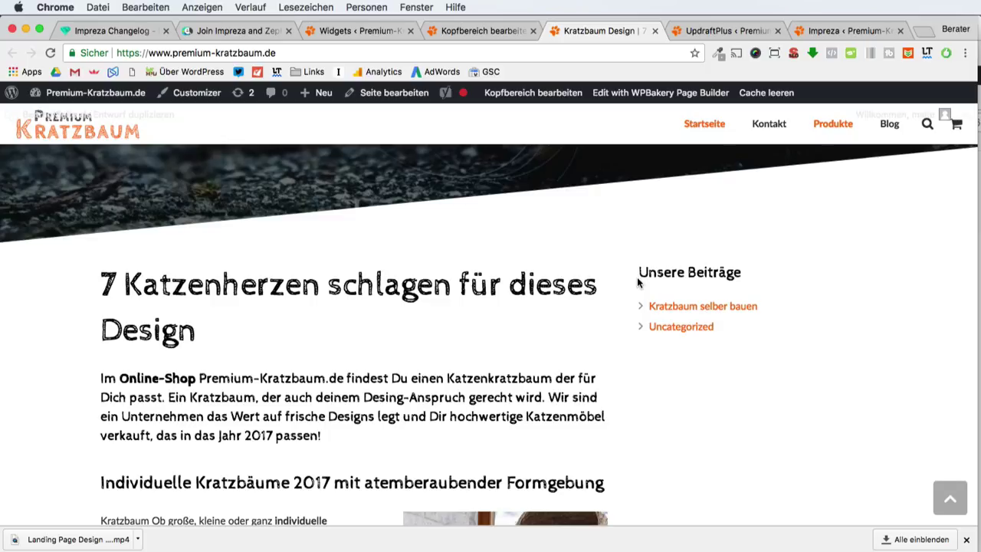
{"action": "scroll", "coordinate": [637, 282], "scroll_direction": "up", "scroll_amount": 1}
{"action": "scroll", "coordinate": [637, 282], "scroll_direction": "down", "scroll_amount": 2}
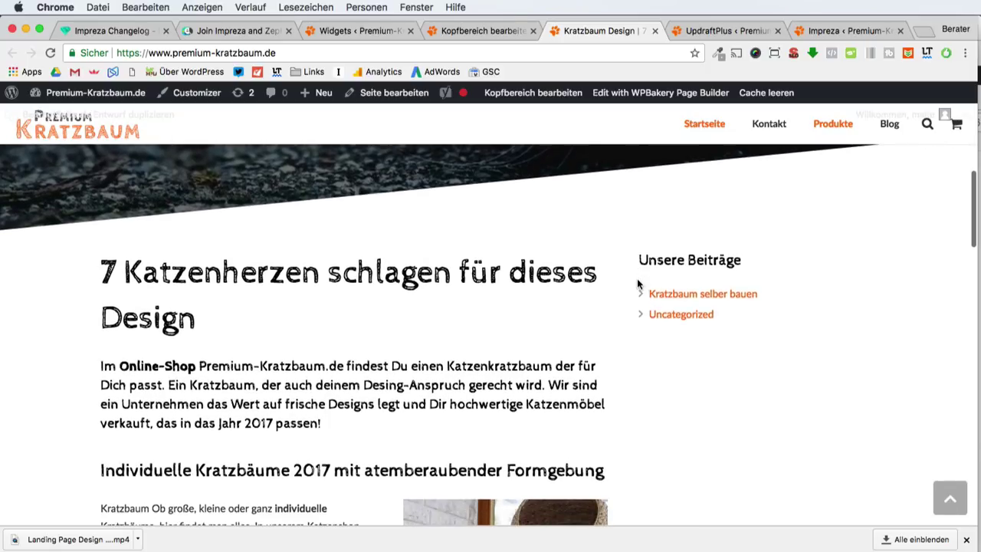
{"action": "scroll", "coordinate": [637, 282], "scroll_direction": "down", "scroll_amount": 2}
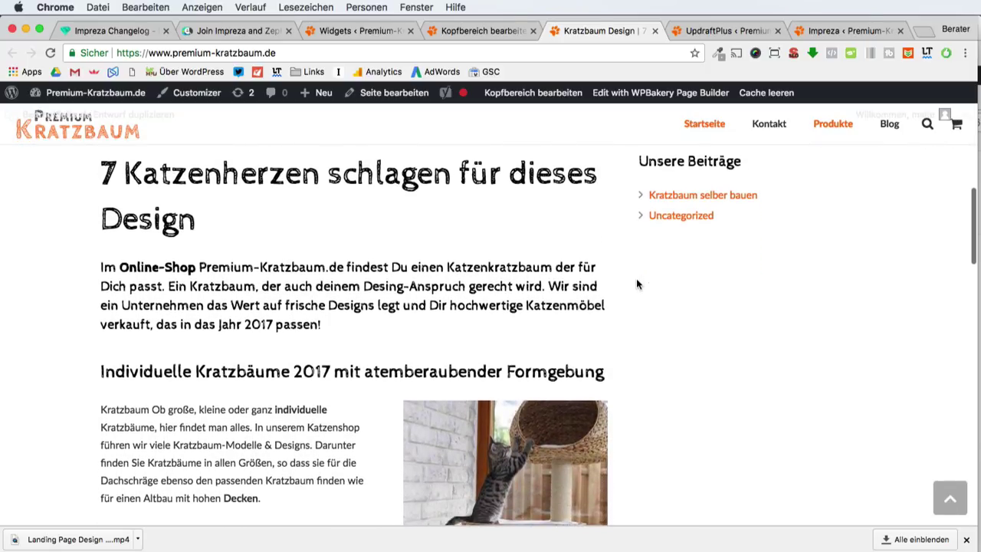
- Move the inactive image widget Mein Frodo mit Brille into Standard Seitenleiste, above the Unsere Beiträge categories widget
{"action": "left_click", "coordinate": [384, 30]}
{"action": "scroll", "coordinate": [406, 306], "scroll_direction": "down", "scroll_amount": 5}
{"action": "scroll", "coordinate": [406, 306], "scroll_direction": "up", "scroll_amount": 4}
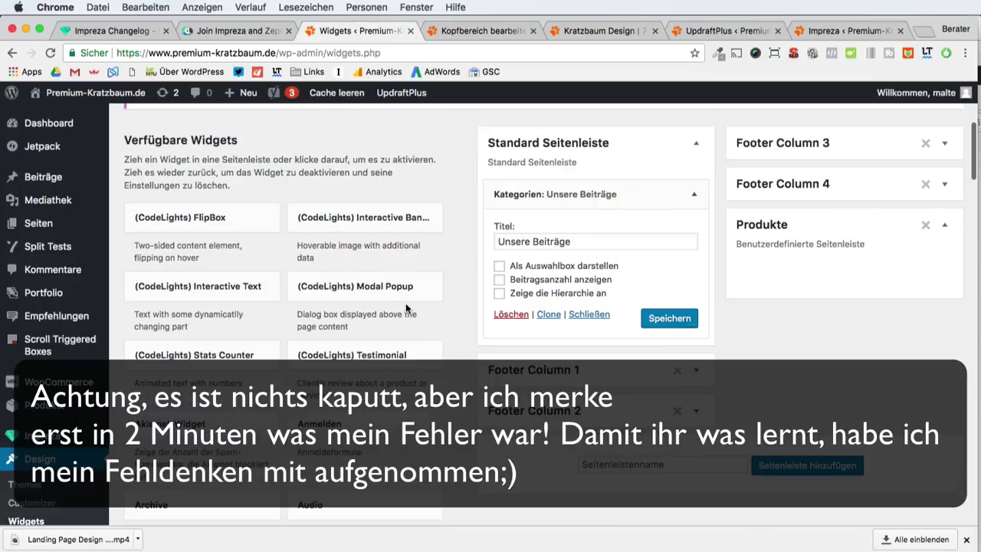
{"action": "left_click", "coordinate": [587, 196]}
{"action": "scroll", "coordinate": [329, 347], "scroll_direction": "down", "scroll_amount": 10}
{"action": "scroll", "coordinate": [328, 347], "scroll_direction": "down", "scroll_amount": 10}
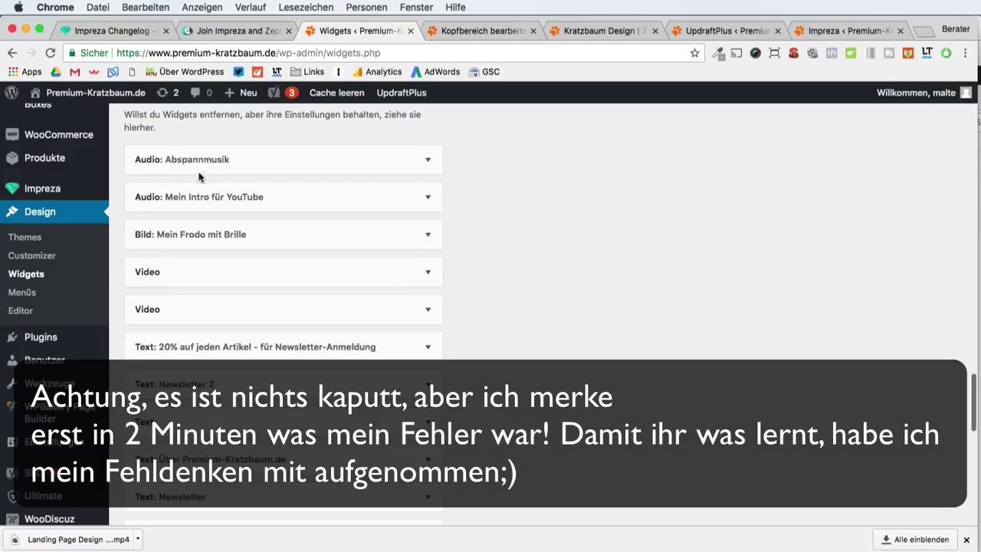
{"action": "scroll", "coordinate": [196, 316], "scroll_direction": "down", "scroll_amount": 5}
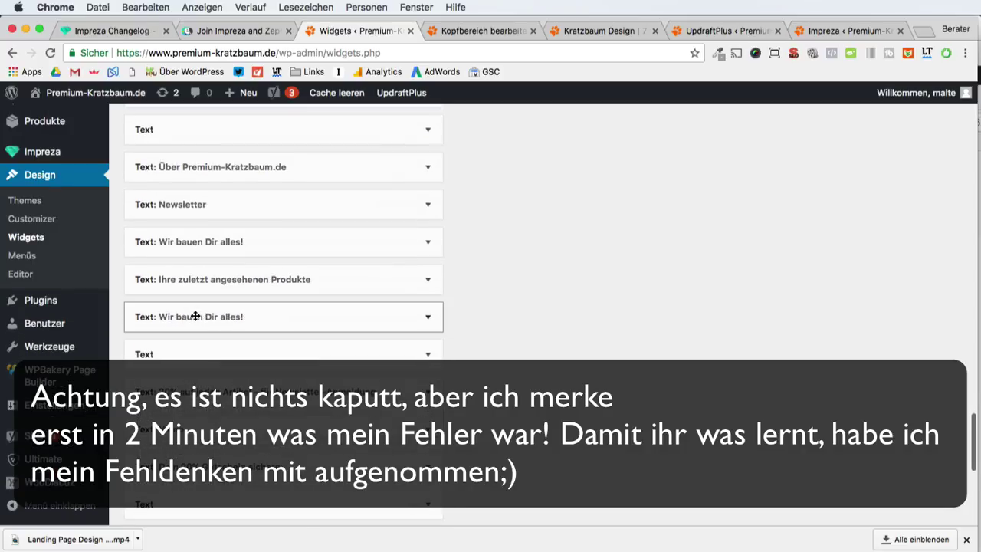
{"action": "scroll", "coordinate": [195, 316], "scroll_direction": "down", "scroll_amount": 10}
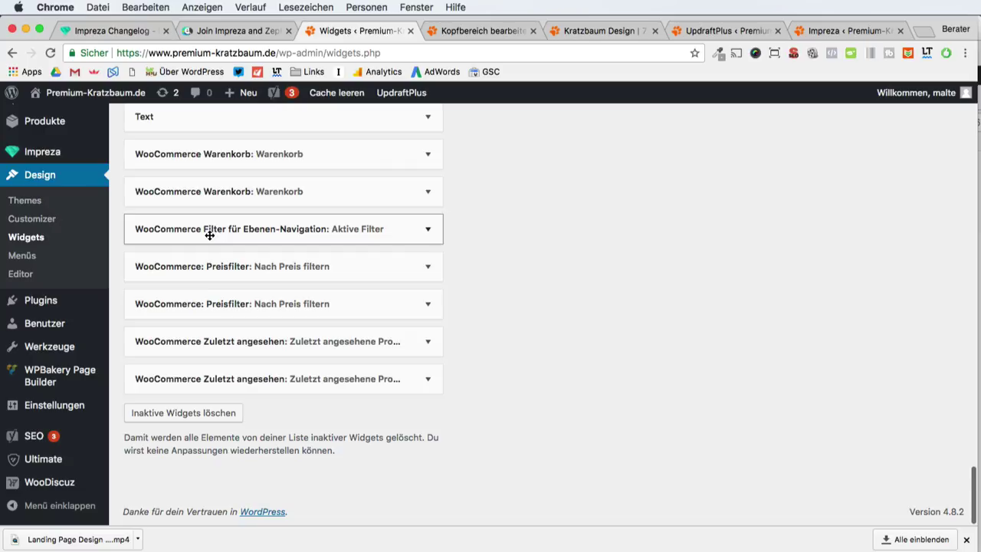
{"action": "scroll", "coordinate": [204, 322], "scroll_direction": "up", "scroll_amount": 15}
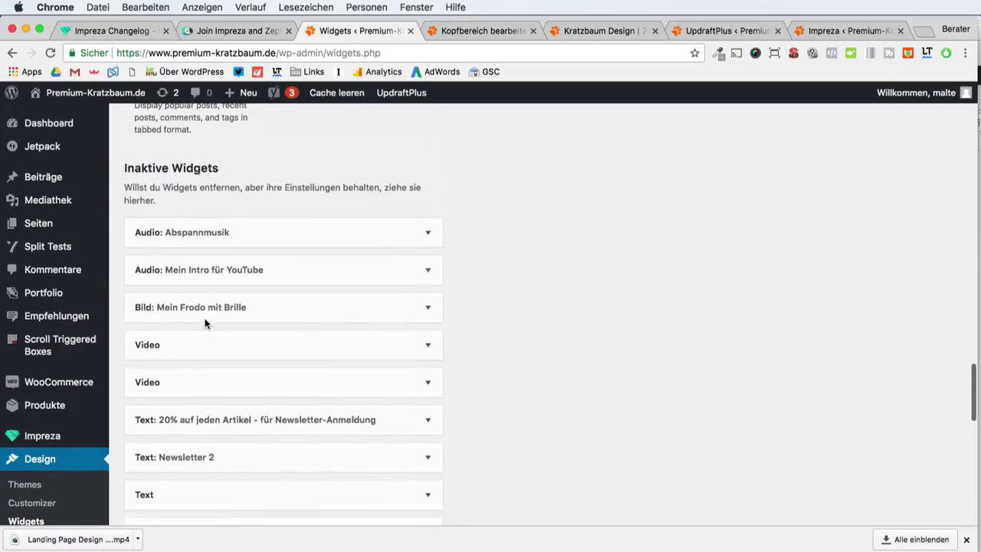
{"action": "left_click", "coordinate": [269, 314]}
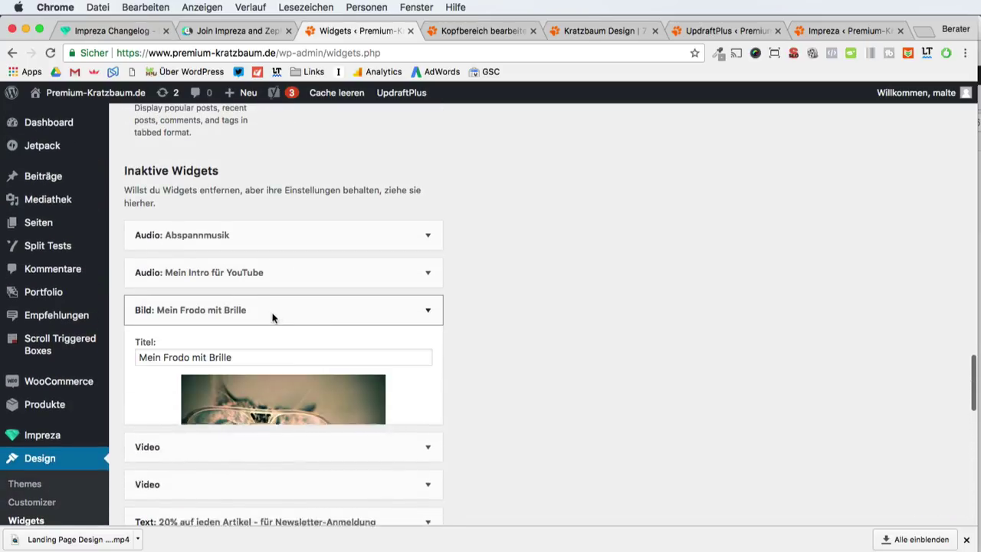
{"action": "left_click_drag", "start_coordinate": [254, 315], "coordinate": [628, 439]}
- Delete the Unsere Beiträge categories widget from Standard Seitenleiste
{"action": "scroll", "coordinate": [652, 435], "scroll_direction": "down", "scroll_amount": 2}
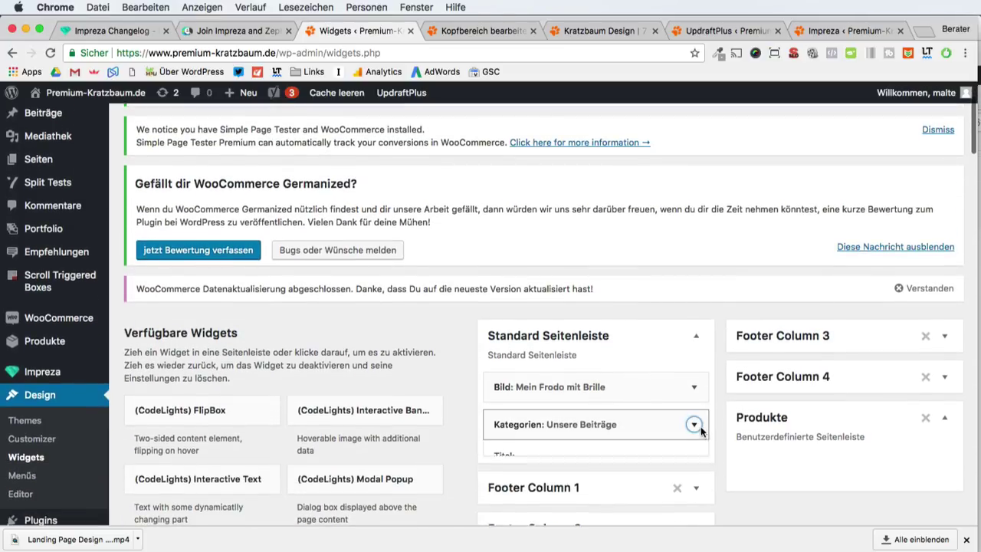
{"action": "left_click", "coordinate": [694, 426]}
{"action": "scroll", "coordinate": [695, 426], "scroll_direction": "down", "scroll_amount": 4}
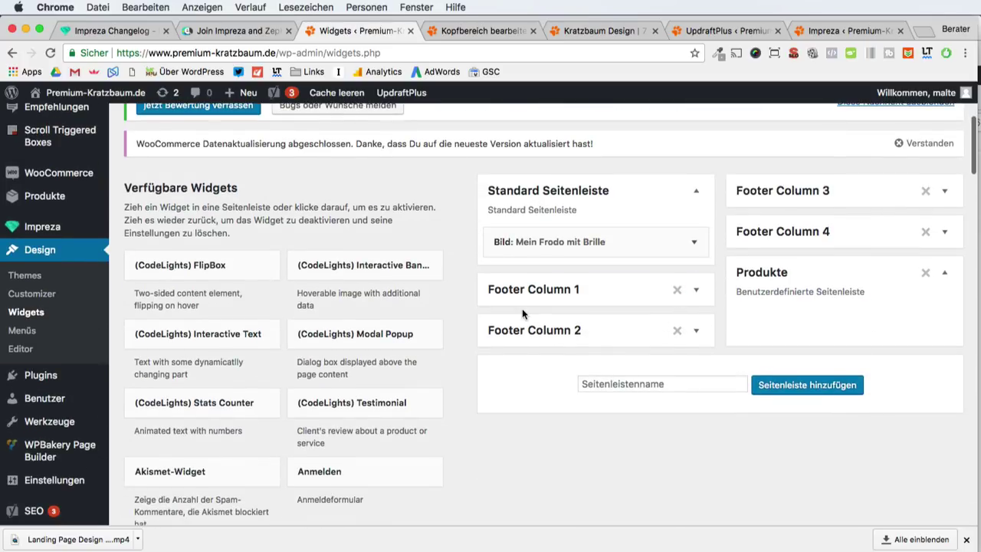
- Reload the live homepage and check how the Mein Frodo mit Brille image widget appears beside the page content
{"action": "scroll", "coordinate": [423, 290], "scroll_direction": "up", "scroll_amount": 4}
{"action": "scroll", "coordinate": [203, 348], "scroll_direction": "down", "scroll_amount": 12}
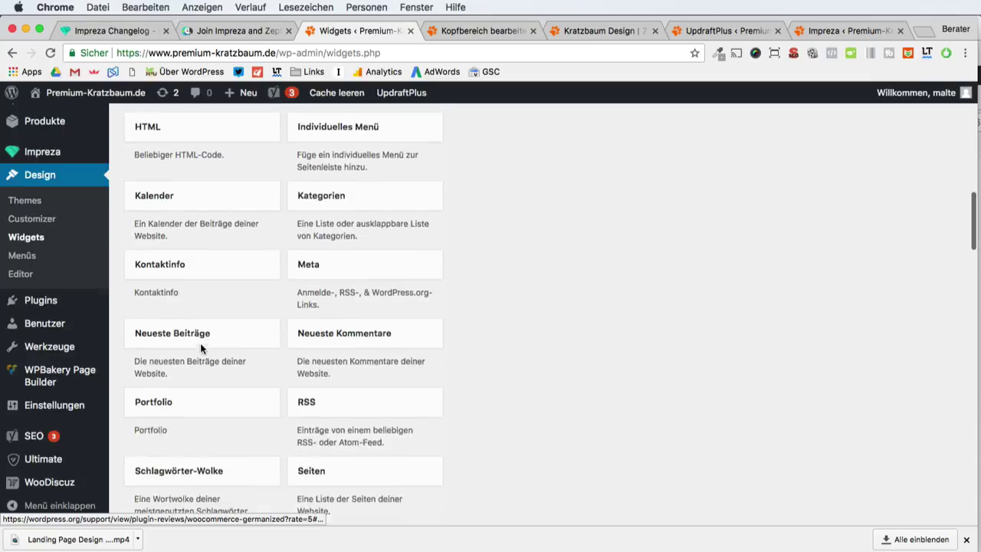
{"action": "scroll", "coordinate": [202, 349], "scroll_direction": "up", "scroll_amount": 12}
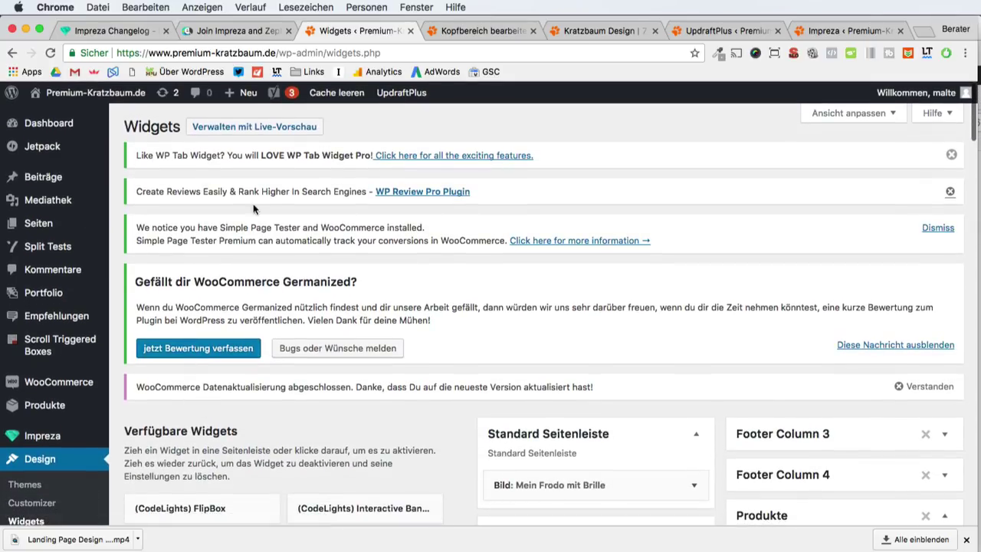
{"action": "left_click", "coordinate": [513, 34]}
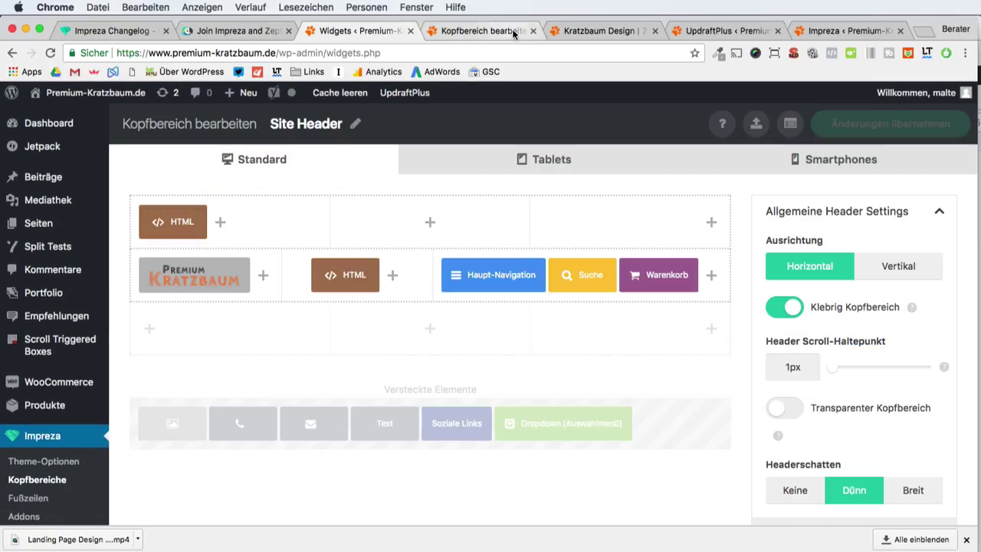
{"action": "left_click", "coordinate": [596, 32]}
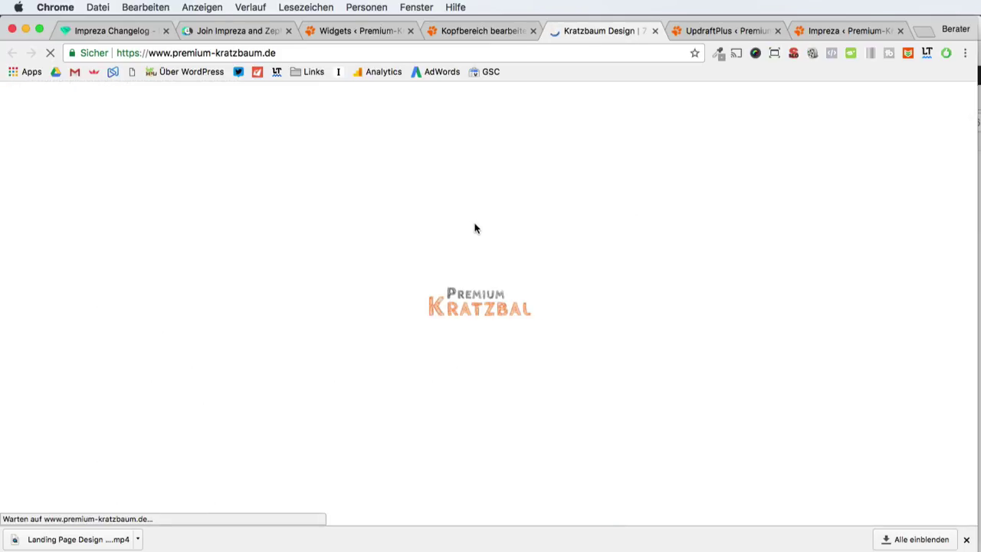
{"action": "scroll", "coordinate": [613, 338], "scroll_direction": "up", "scroll_amount": 2}
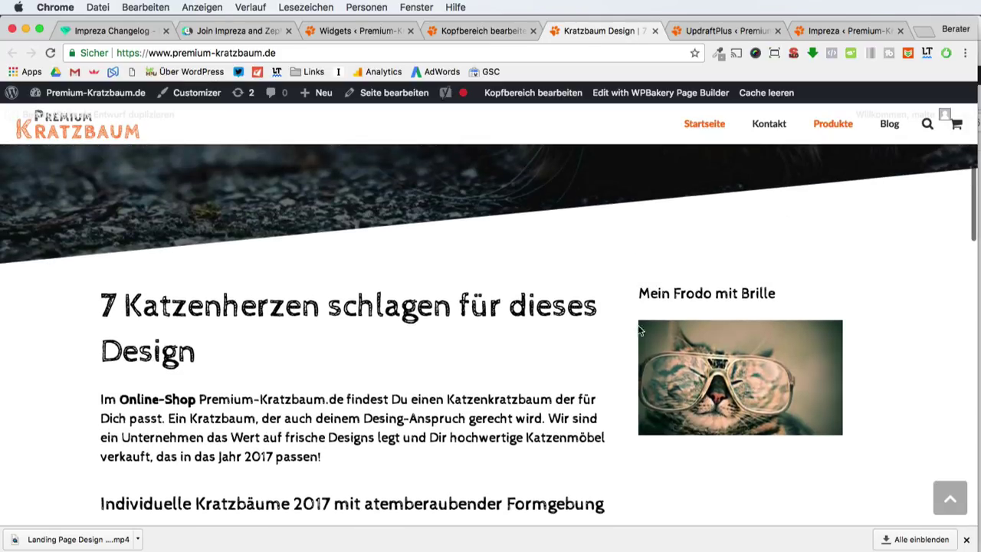
{"action": "triple_click", "coordinate": [658, 295]}
{"action": "left_click", "coordinate": [565, 286]}
{"action": "scroll", "coordinate": [565, 287], "scroll_direction": "up", "scroll_amount": 2}
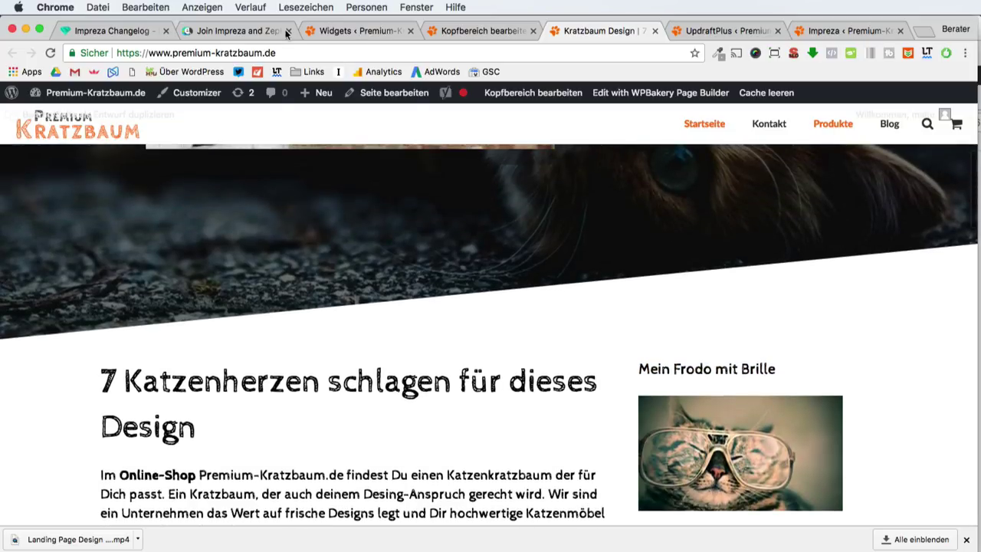
- Move the inactive audio widget Mein Intro für YouTube into Standard Seitenleiste, above the Mein Frodo mit Brille image widget
{"action": "left_click", "coordinate": [361, 34]}
{"action": "scroll", "coordinate": [198, 426], "scroll_direction": "down", "scroll_amount": 15}
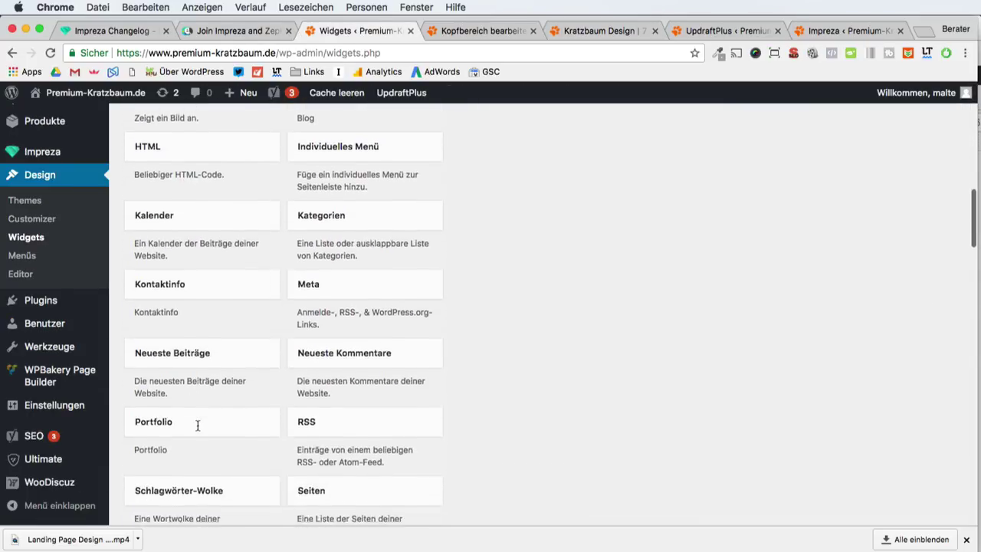
{"action": "scroll", "coordinate": [200, 368], "scroll_direction": "down", "scroll_amount": 10}
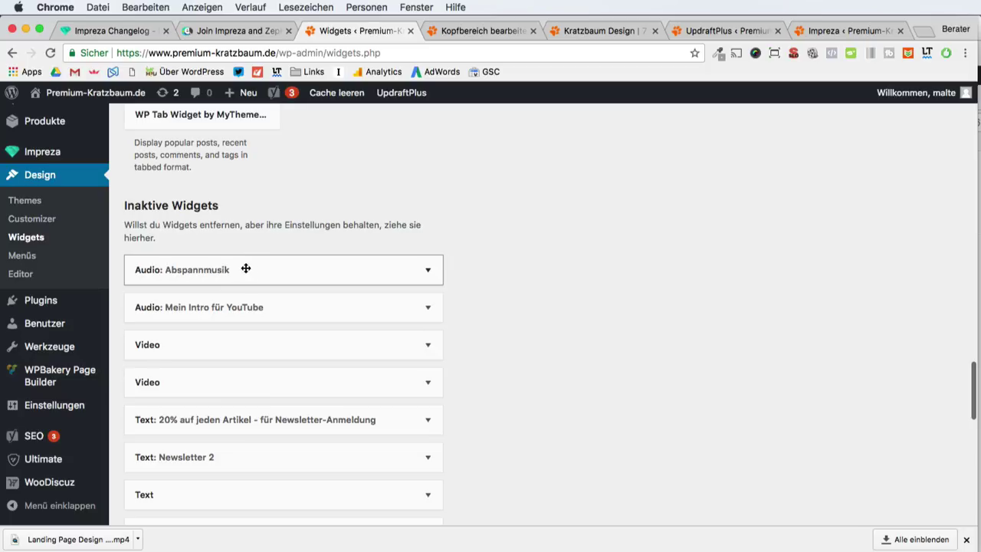
{"action": "left_click", "coordinate": [257, 274]}
{"action": "left_click", "coordinate": [245, 269]}
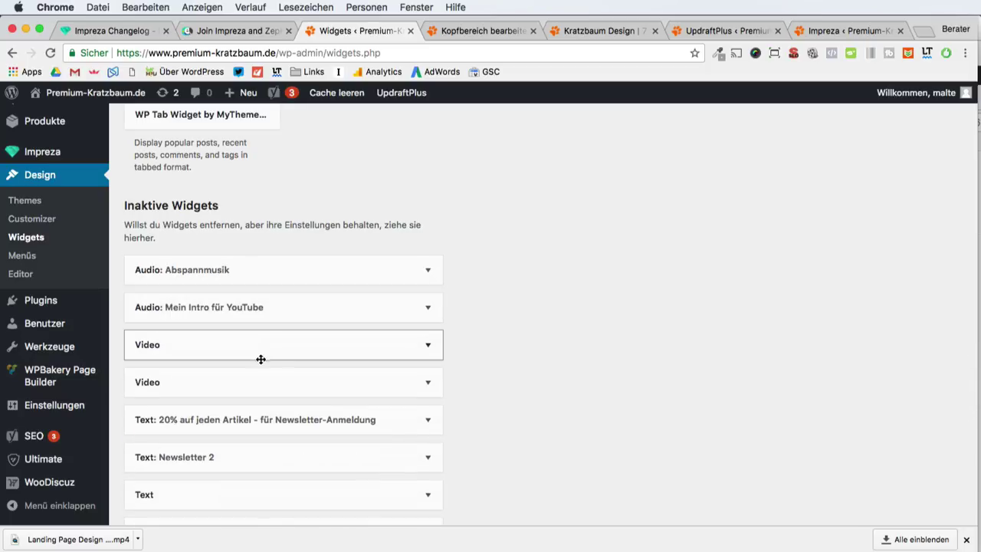
{"action": "left_click", "coordinate": [267, 308]}
{"action": "left_click_drag", "start_coordinate": [244, 304], "coordinate": [519, 249]}
- Expand the inactive text widget Dein 20% Gutschein sichern: and view its content as HTML code
{"action": "scroll", "coordinate": [372, 368], "scroll_direction": "down", "scroll_amount": 10}
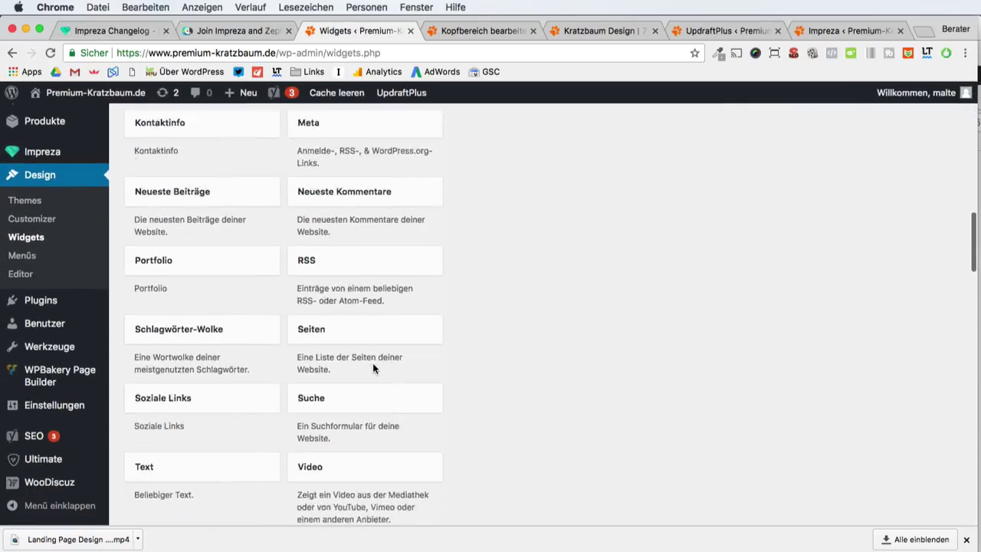
{"action": "scroll", "coordinate": [373, 368], "scroll_direction": "down", "scroll_amount": 10}
{"action": "left_click", "coordinate": [260, 307]}
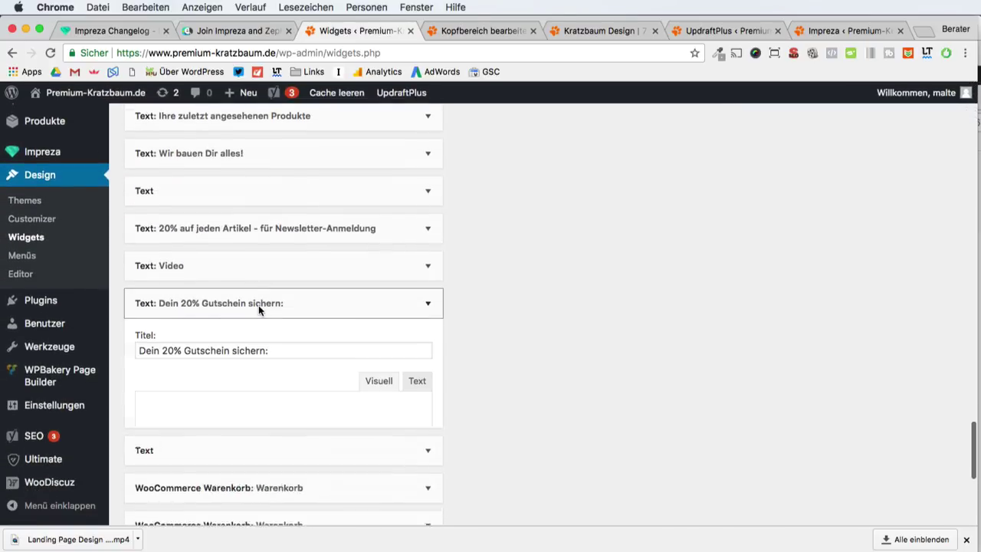
{"action": "left_click", "coordinate": [255, 307]}
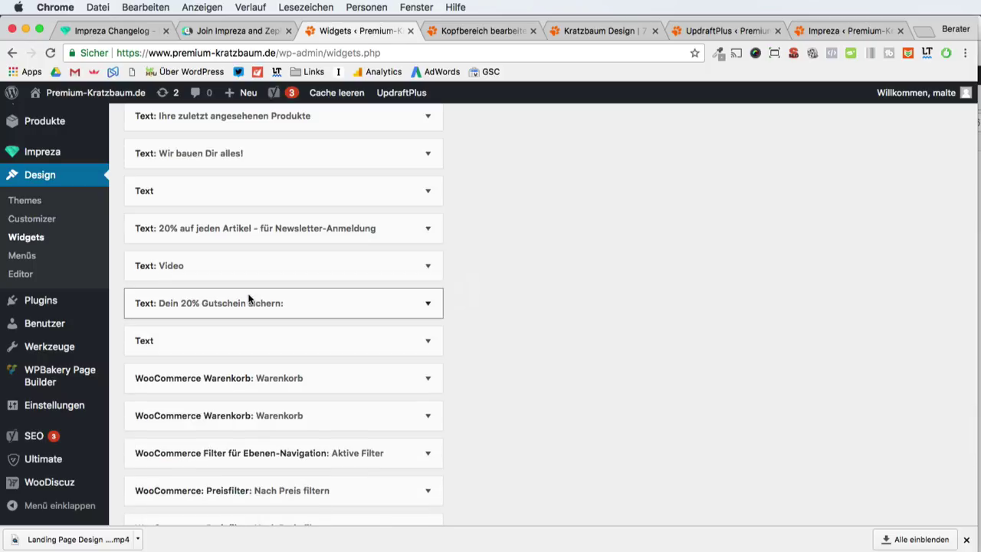
{"action": "left_click", "coordinate": [248, 299]}
{"action": "left_click", "coordinate": [417, 376]}
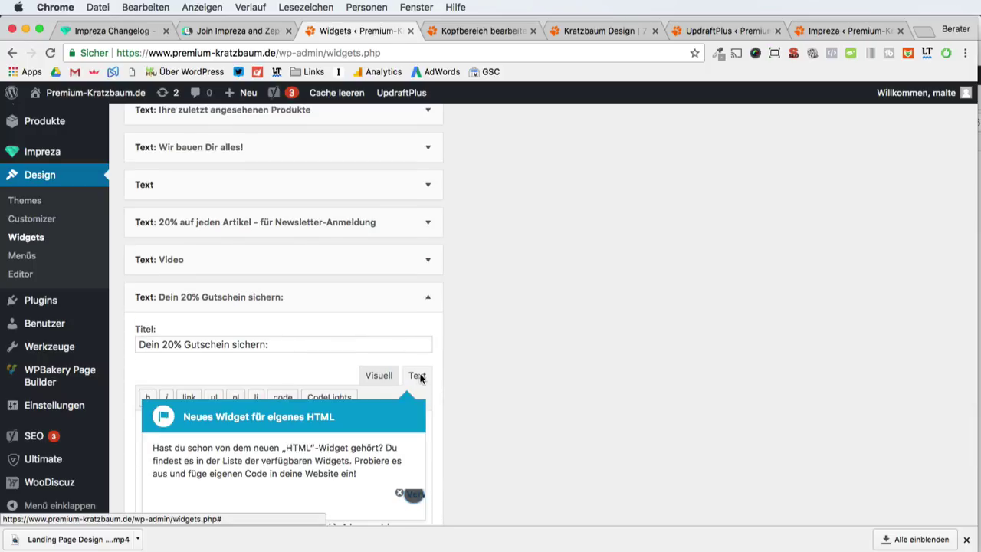
{"action": "scroll", "coordinate": [417, 426], "scroll_direction": "down", "scroll_amount": 2}
{"action": "left_click", "coordinate": [406, 437]}
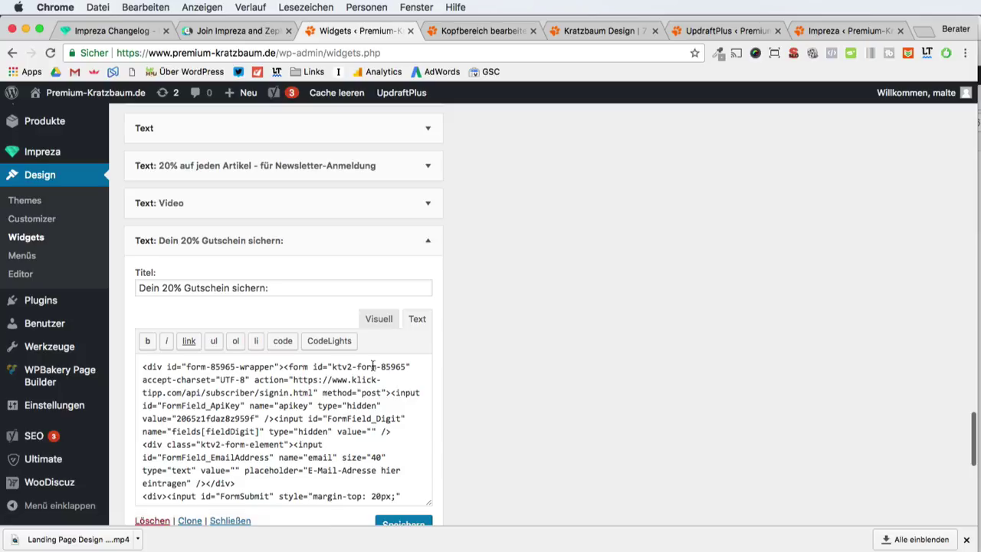
- Move the Dein 20% Gutschein sichern: text widget into Standard Seitenleiste, above the Mein Intro für YouTube audio widget
{"action": "left_click", "coordinate": [379, 319]}
{"action": "left_click_drag", "start_coordinate": [212, 245], "coordinate": [574, 481]}
{"action": "scroll", "coordinate": [576, 480], "scroll_direction": "down", "scroll_amount": 5}
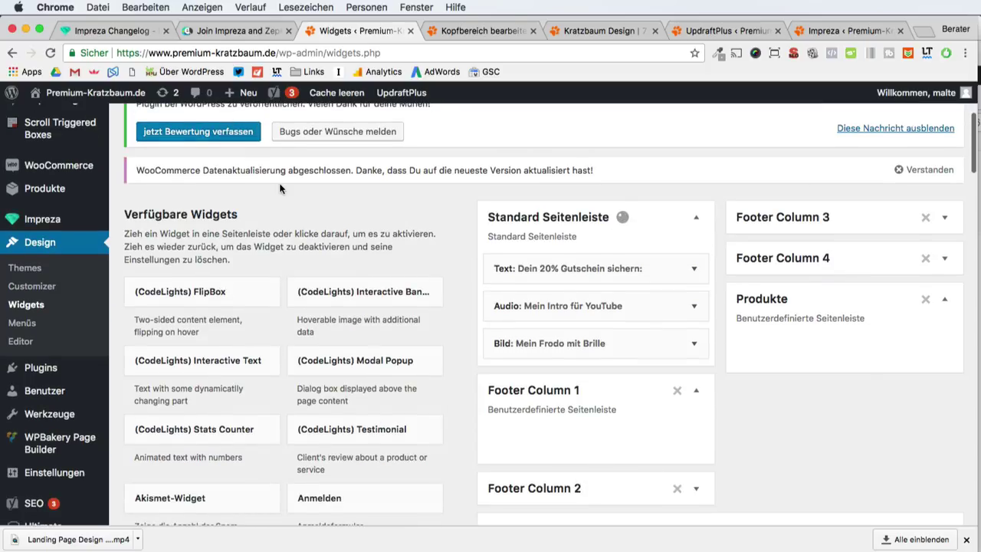
{"action": "scroll", "coordinate": [284, 184], "scroll_direction": "down", "scroll_amount": 5}
{"action": "scroll", "coordinate": [759, 223], "scroll_direction": "up", "scroll_amount": 10}
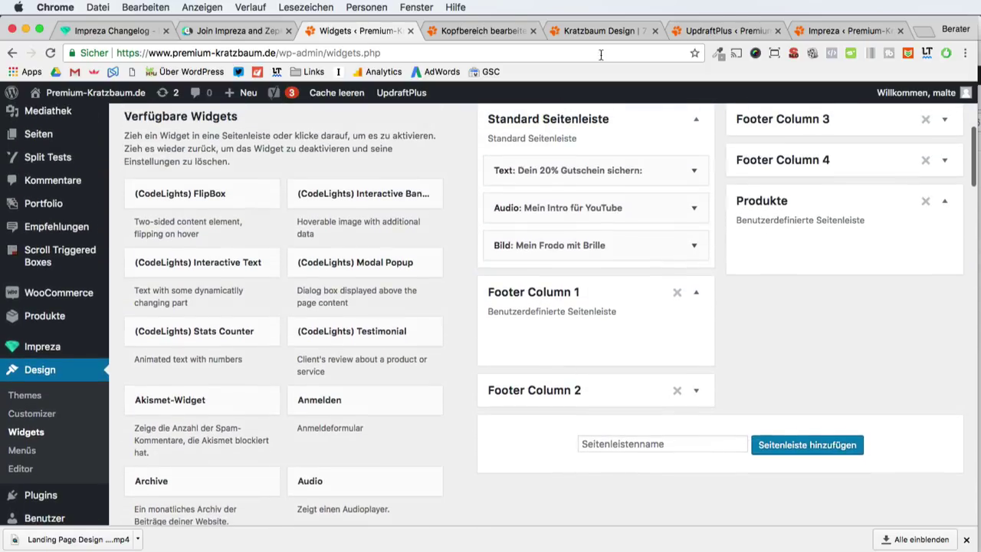
- Check the live homepage's sidebar for the voucher form, audio player and cat image widgets
{"action": "left_click", "coordinate": [483, 31]}
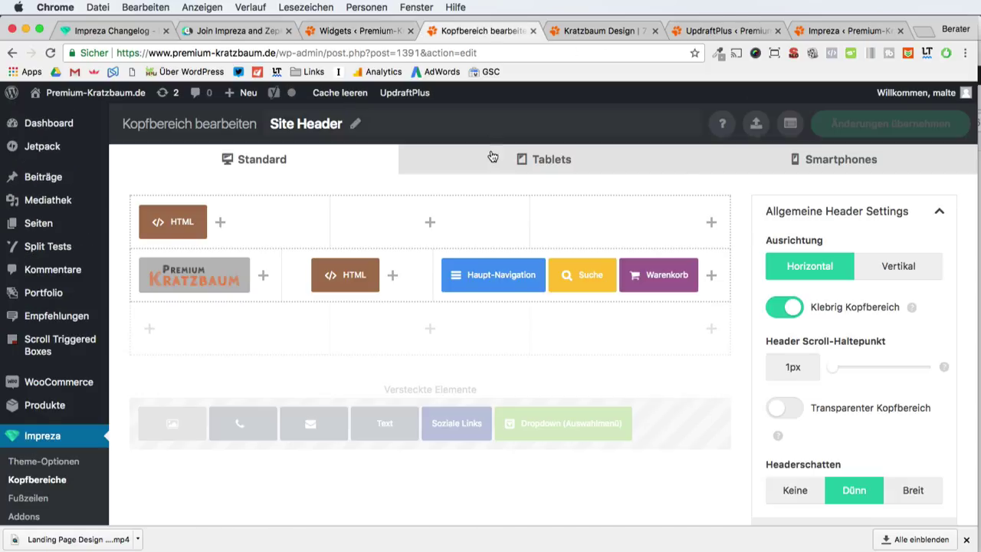
{"action": "left_click", "coordinate": [580, 31]}
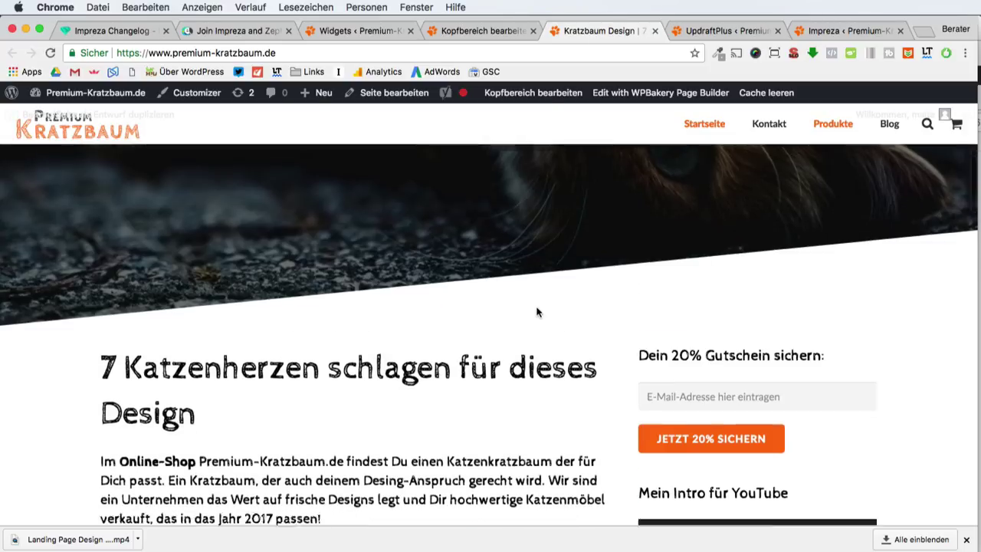
{"action": "scroll", "coordinate": [536, 312], "scroll_direction": "down", "scroll_amount": 4}
{"action": "scroll", "coordinate": [536, 312], "scroll_direction": "up", "scroll_amount": 3}
{"action": "left_click", "coordinate": [151, 54]}
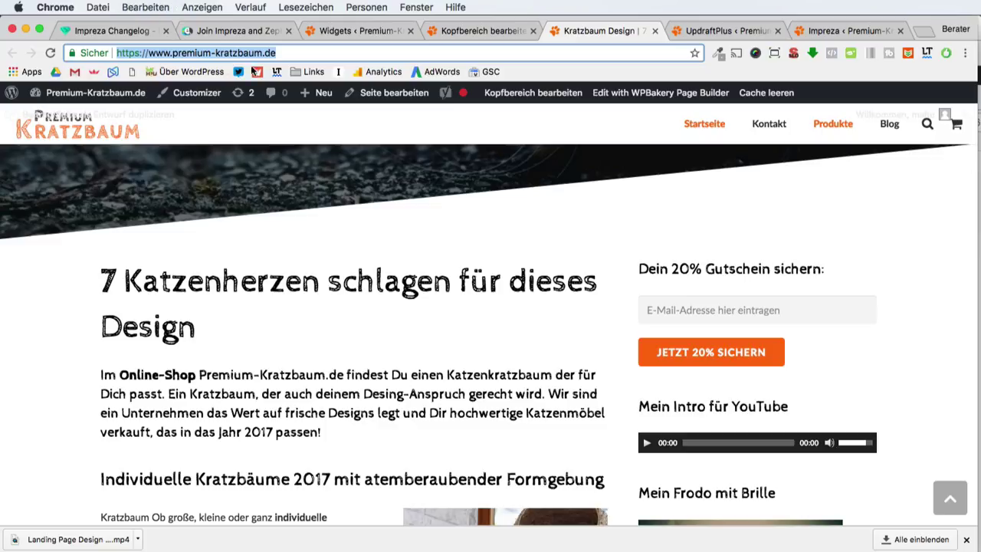
{"action": "key", "text": "ctrl+c"}
{"action": "key", "text": "ctrl+t"}
{"action": "key", "text": "ctrl+v"}
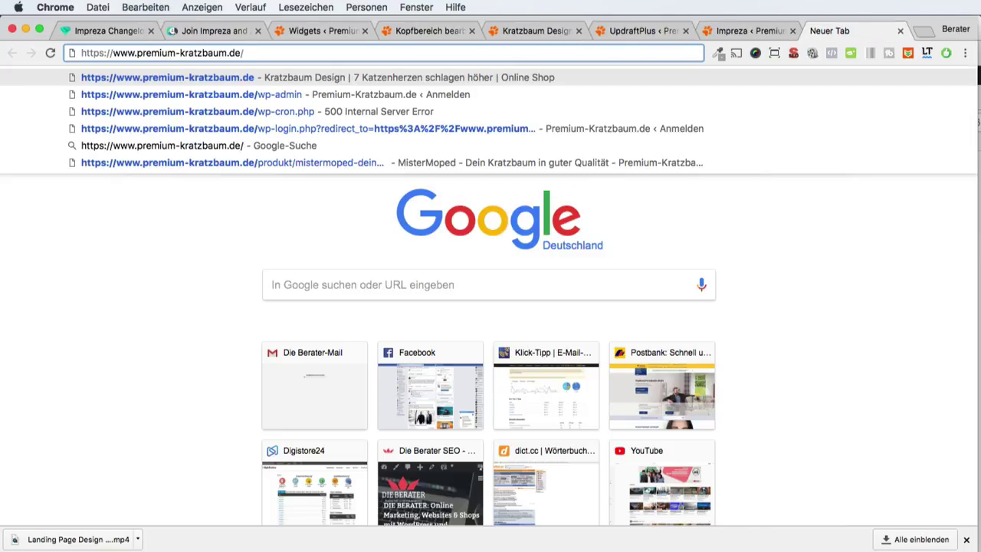
{"action": "type", "text": "site:"}
{"action": "key", "text": "Return"}
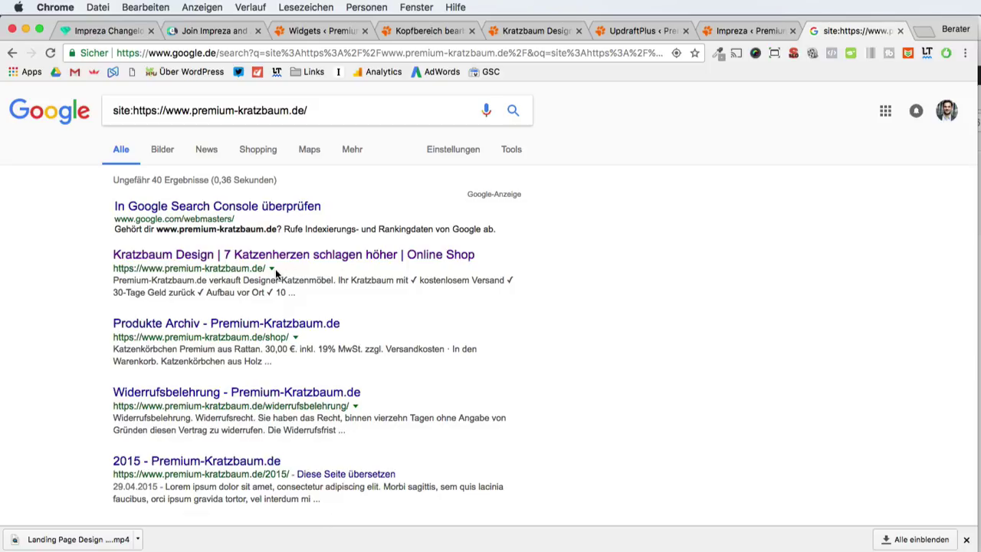
- Open Google's cached version of the homepage and examine its sidebar, especially the 20% auf jeden Artikel newsletter box
{"action": "left_click", "coordinate": [272, 269]}
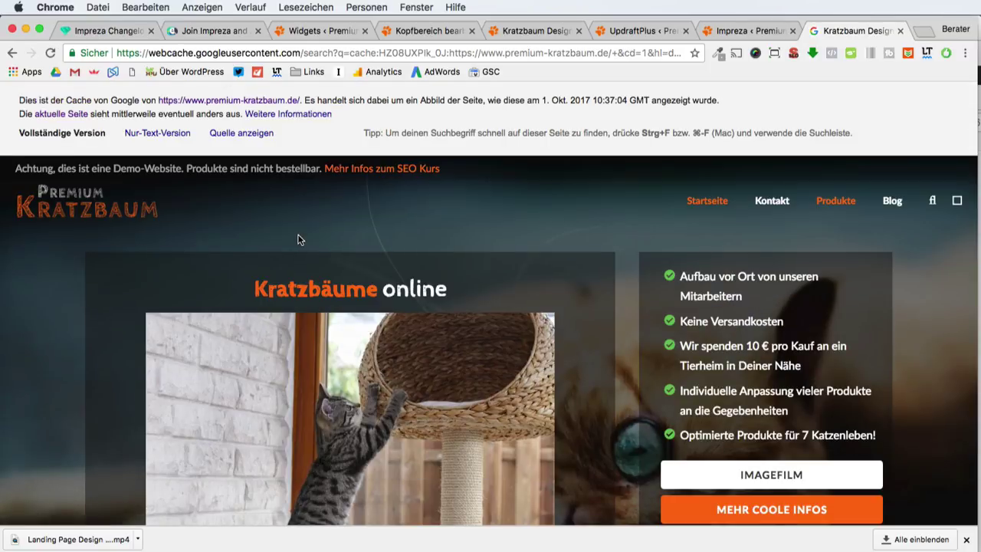
{"action": "scroll", "coordinate": [299, 240], "scroll_direction": "down", "scroll_amount": 10}
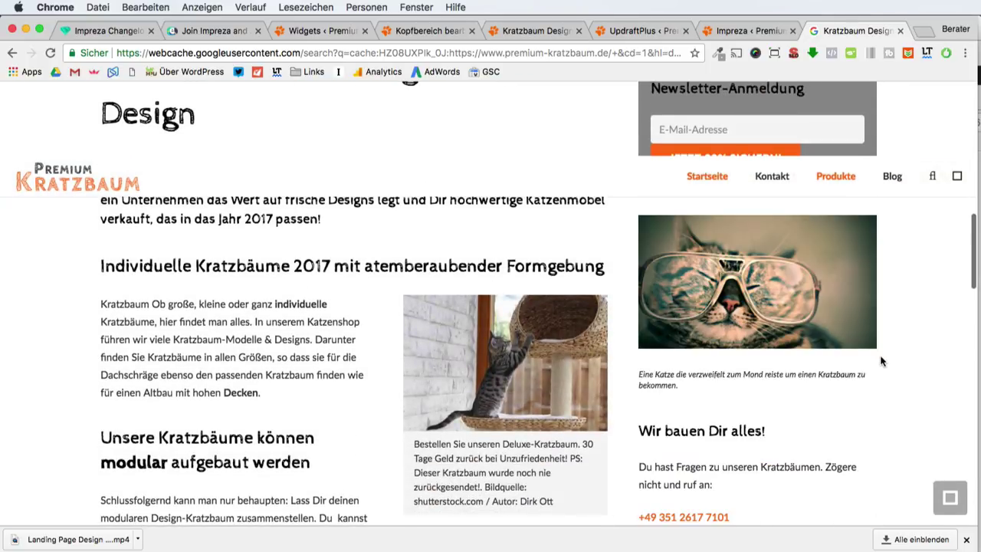
{"action": "scroll", "coordinate": [877, 358], "scroll_direction": "down", "scroll_amount": 5}
{"action": "scroll", "coordinate": [767, 406], "scroll_direction": "up", "scroll_amount": 3}
{"action": "scroll", "coordinate": [763, 414], "scroll_direction": "up", "scroll_amount": 5}
{"action": "left_click_drag", "start_coordinate": [648, 255], "coordinate": [856, 285]}
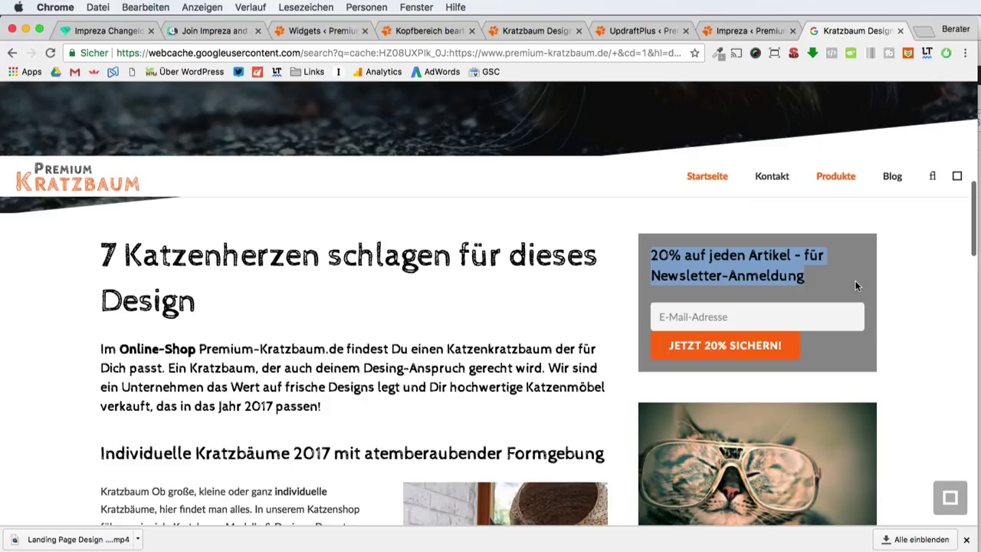
- Open the live homepage from the theme options page and compare its voucher form with the cached newsletter box
{"action": "left_click", "coordinate": [749, 31]}
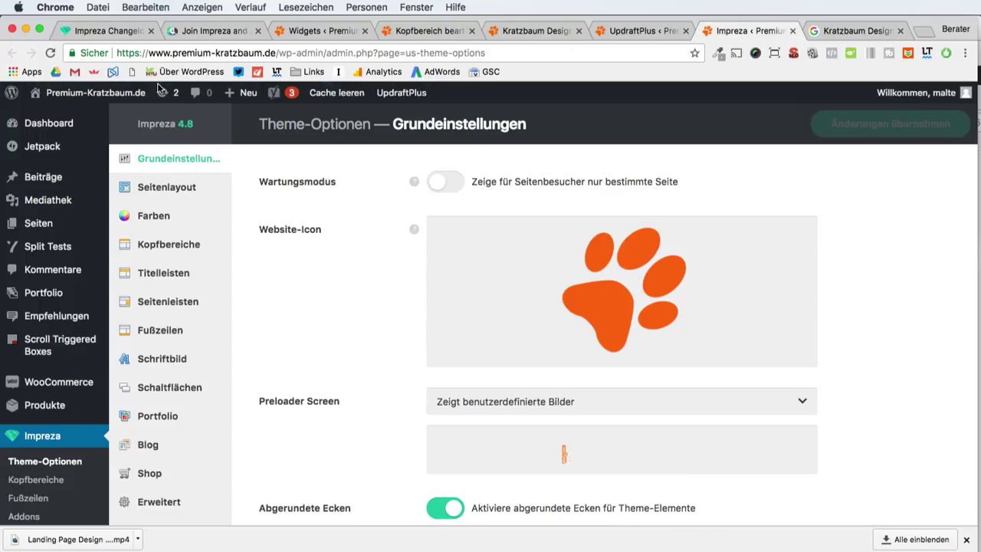
{"action": "left_click", "coordinate": [134, 92]}
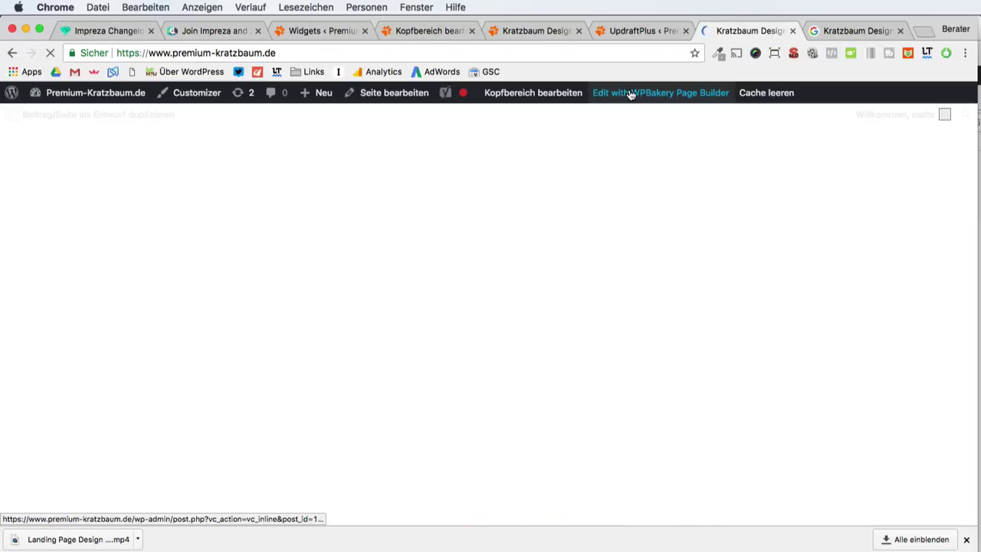
{"action": "scroll", "coordinate": [566, 338], "scroll_direction": "down", "scroll_amount": 10}
{"action": "scroll", "coordinate": [580, 307], "scroll_direction": "up", "scroll_amount": 2}
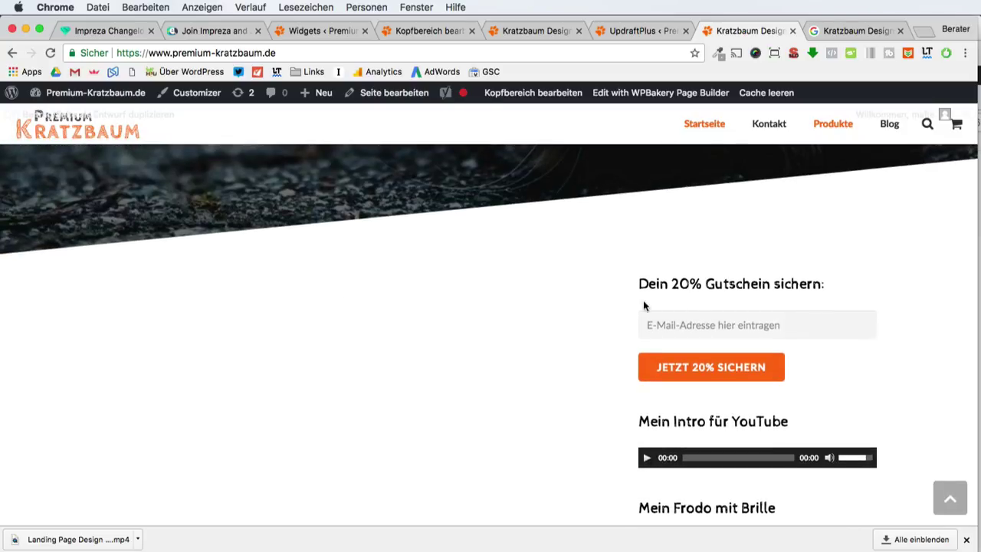
{"action": "triple_click", "coordinate": [687, 288]}
{"action": "left_click", "coordinate": [858, 31]}
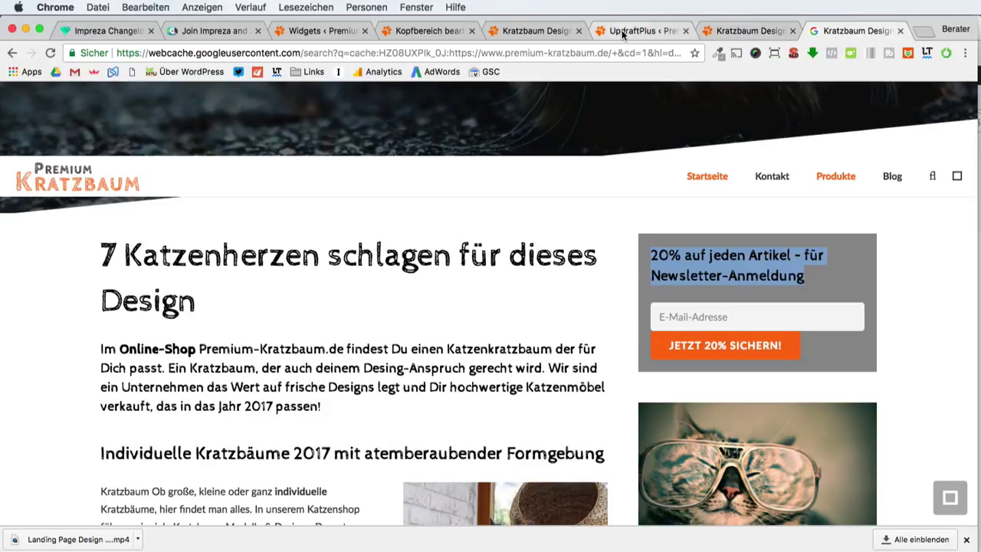
- Look through the inactive text widgets on the Widgets page, briefly expanding the untitled one above Über Premium-Kratzbaum.de
{"action": "left_click", "coordinate": [342, 30]}
{"action": "scroll", "coordinate": [250, 312], "scroll_direction": "down", "scroll_amount": 10}
{"action": "scroll", "coordinate": [250, 312], "scroll_direction": "down", "scroll_amount": 15}
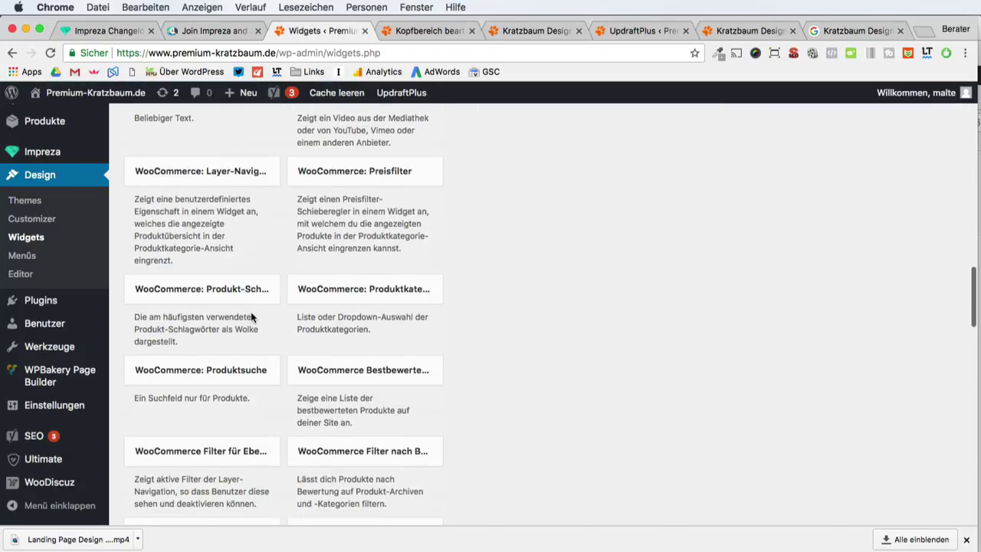
{"action": "scroll", "coordinate": [238, 361], "scroll_direction": "down", "scroll_amount": 2}
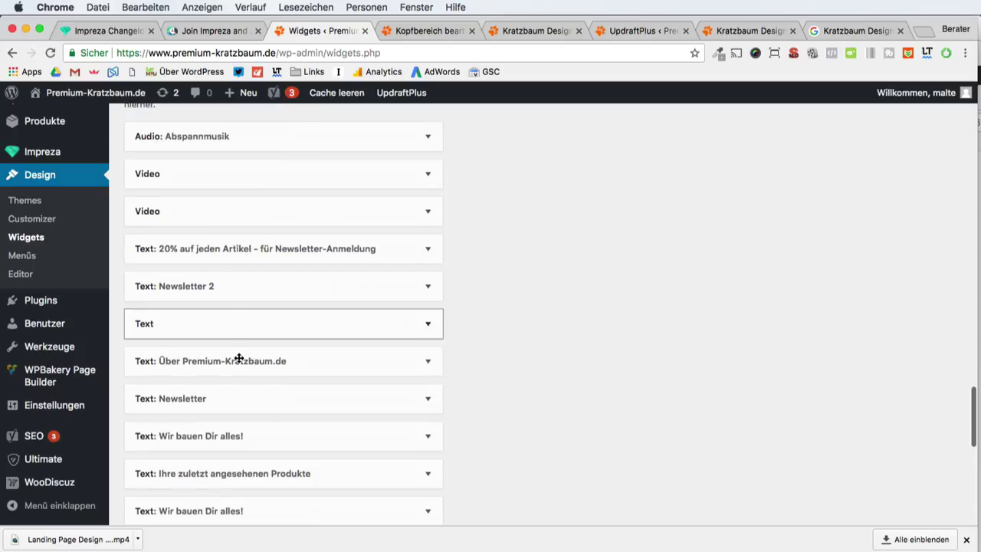
{"action": "left_click", "coordinate": [252, 329]}
{"action": "left_click", "coordinate": [252, 329]}
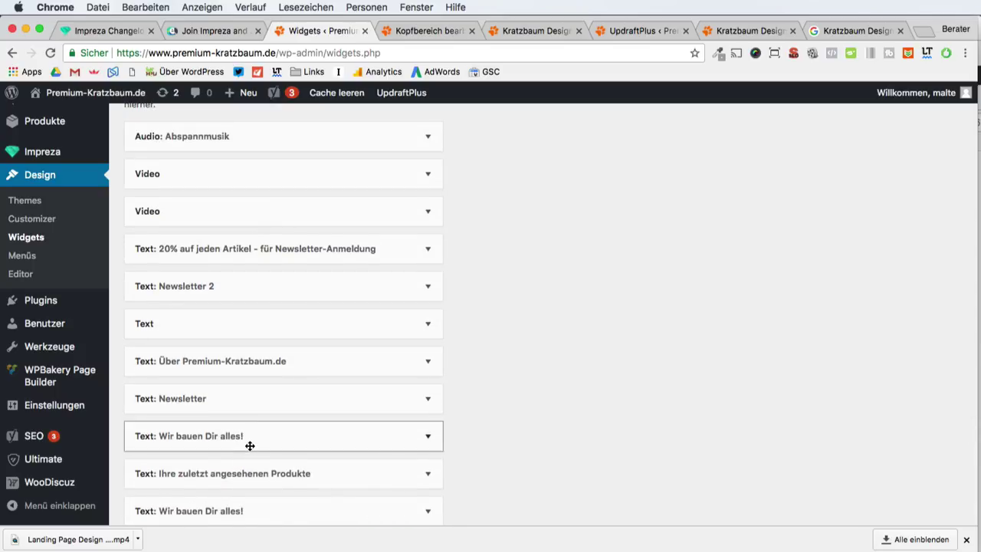
- Expand the inactive Newsletter text widget and examine its signup form code
{"action": "scroll", "coordinate": [250, 433], "scroll_direction": "down", "scroll_amount": 1}
{"action": "left_click", "coordinate": [248, 369]}
{"action": "scroll", "coordinate": [249, 372], "scroll_direction": "down", "scroll_amount": 2}
{"action": "scroll", "coordinate": [248, 371], "scroll_direction": "down", "scroll_amount": 1}
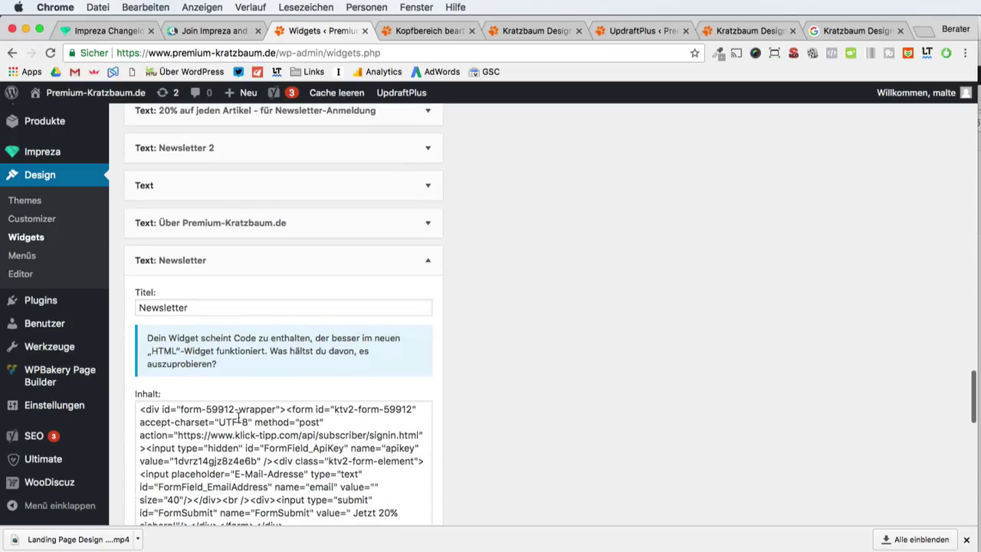
{"action": "scroll", "coordinate": [228, 445], "scroll_direction": "down", "scroll_amount": 3}
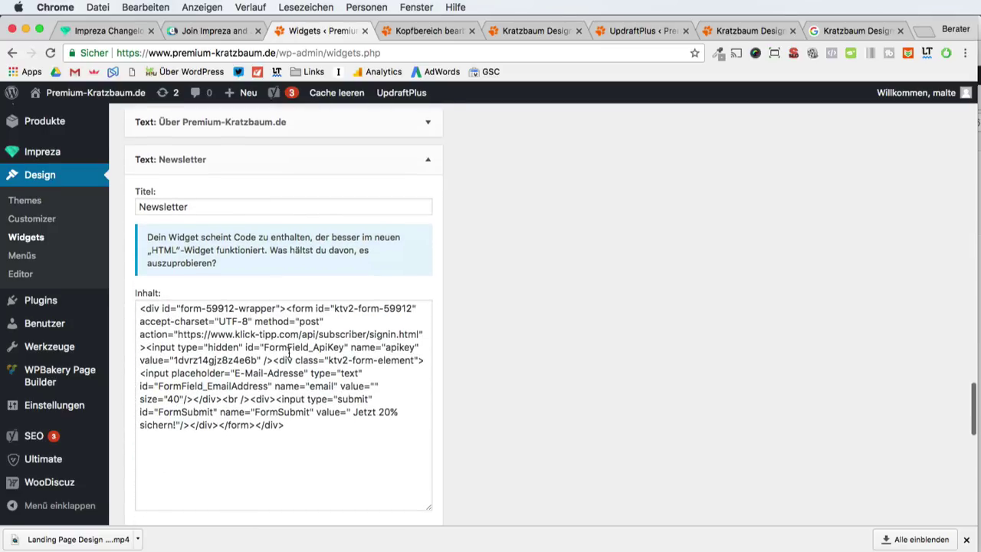
{"action": "scroll", "coordinate": [289, 355], "scroll_direction": "up", "scroll_amount": 1}
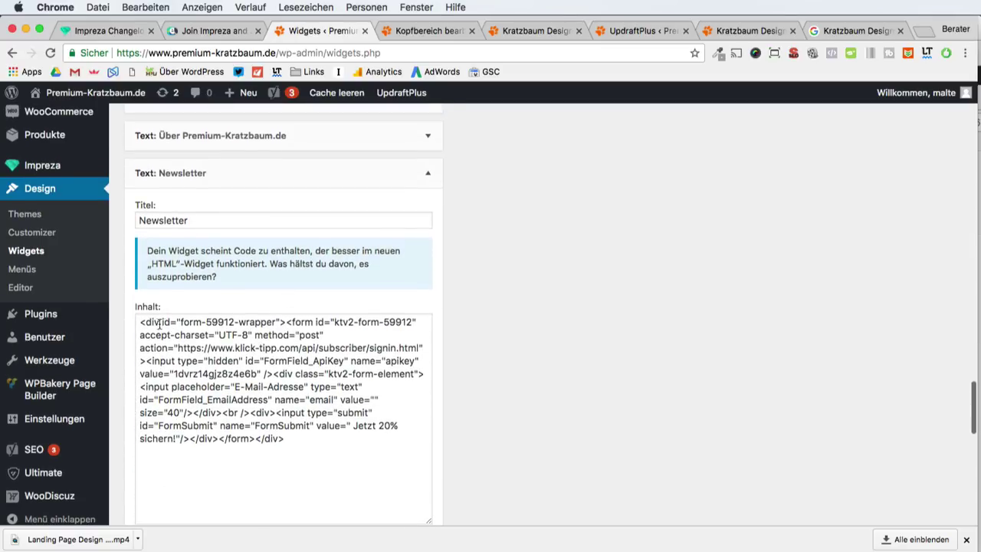
{"action": "scroll", "coordinate": [190, 321], "scroll_direction": "down", "scroll_amount": 1}
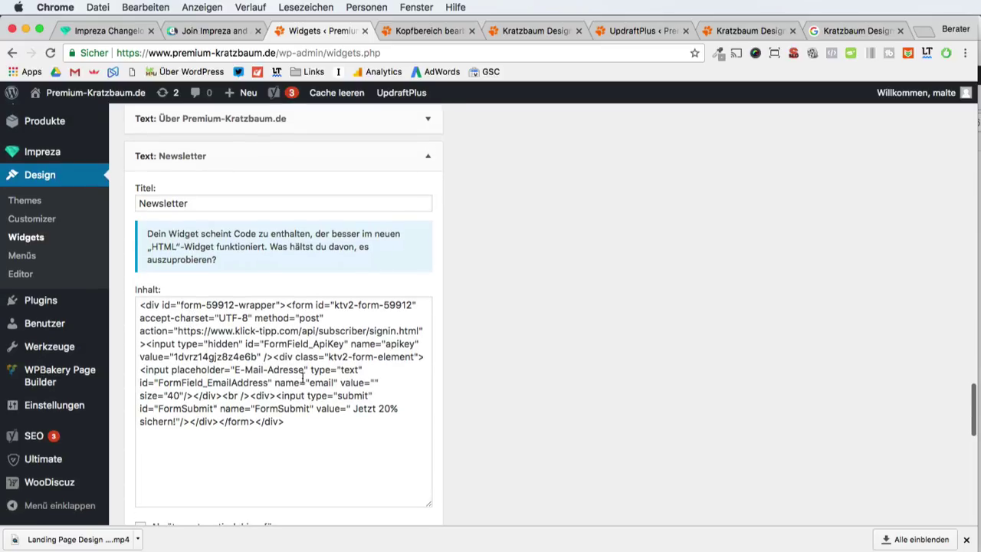
- Copy "auf jeden Artikel" from the cached newsletter box heading and search the Widgets page for it
{"action": "left_click", "coordinate": [855, 30]}
{"action": "left_click", "coordinate": [694, 259]}
{"action": "triple_click", "coordinate": [690, 259]}
{"action": "left_click", "coordinate": [687, 252]}
{"action": "left_click_drag", "start_coordinate": [685, 254], "coordinate": [786, 257]}
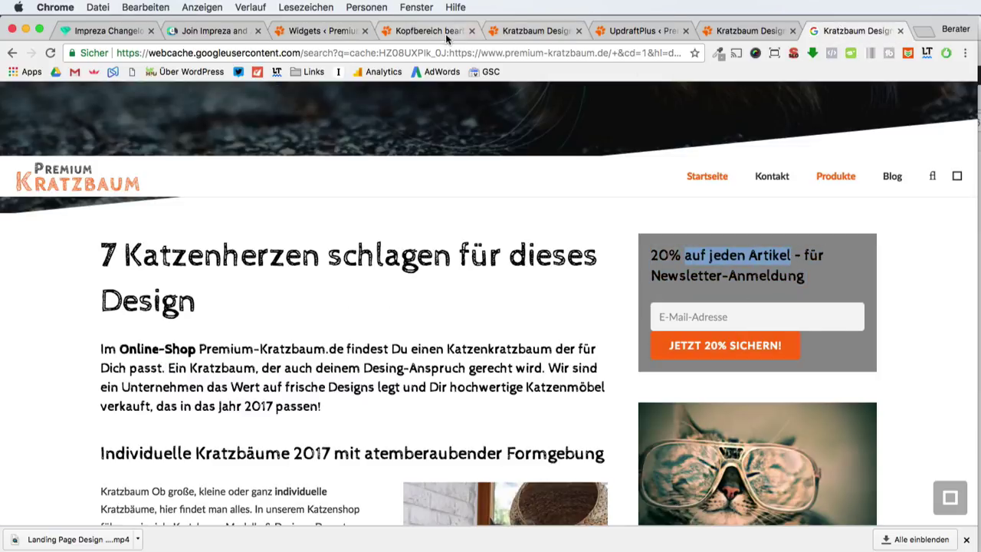
{"action": "left_click", "coordinate": [328, 32]}
{"action": "key", "text": "super+f"}
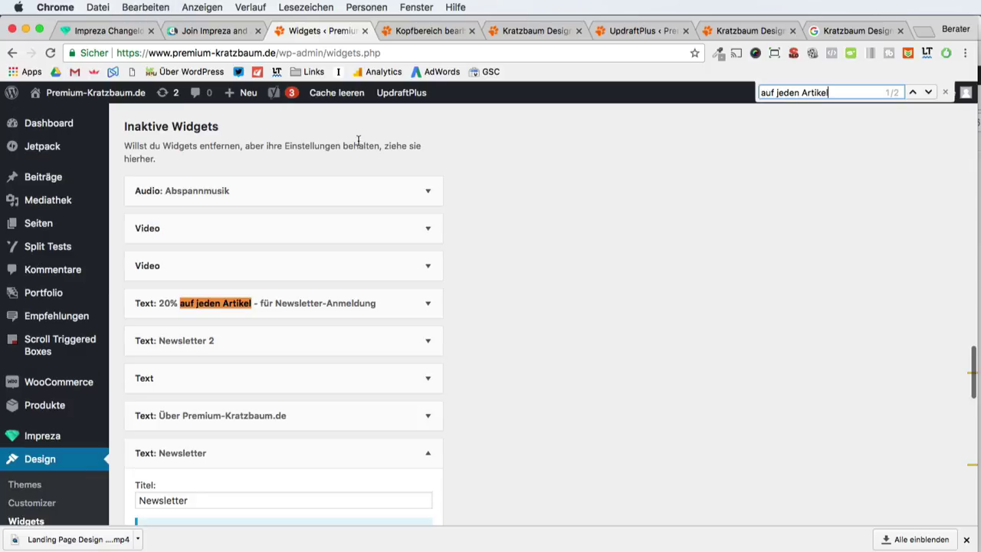
- Move the inactive text widget "20% auf jeden Artikel - für Newsletter-Anmeldung" to the first place in Standard Seitenleiste
{"action": "left_click", "coordinate": [238, 306]}
{"action": "left_click", "coordinate": [179, 305]}
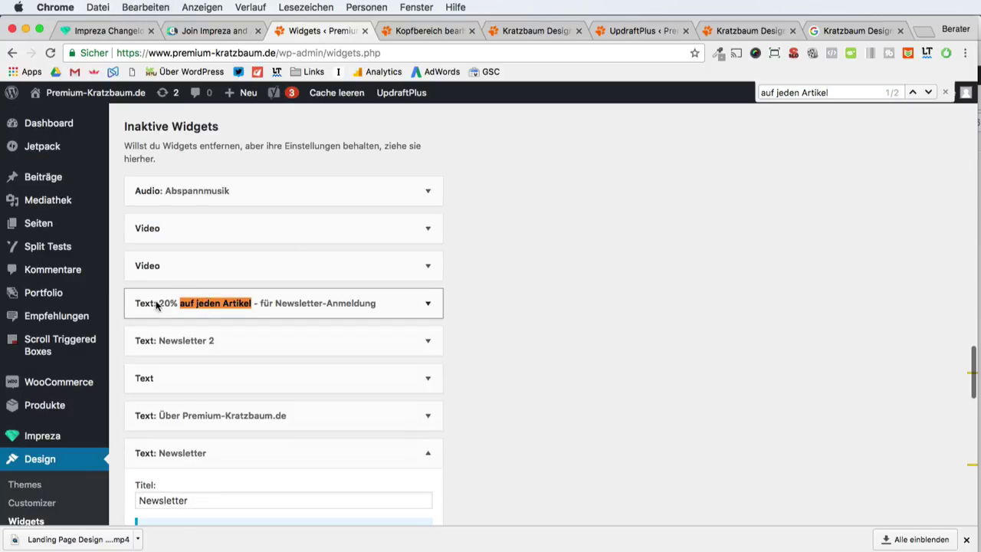
{"action": "scroll", "coordinate": [456, 222], "scroll_direction": "up", "scroll_amount": 15}
{"action": "left_click_drag", "start_coordinate": [290, 299], "coordinate": [556, 367]}
- Delete the "Dein 20% Gutschein sichern:" text widget from Standard Seitenleiste
{"action": "scroll", "coordinate": [613, 371], "scroll_direction": "down", "scroll_amount": 2}
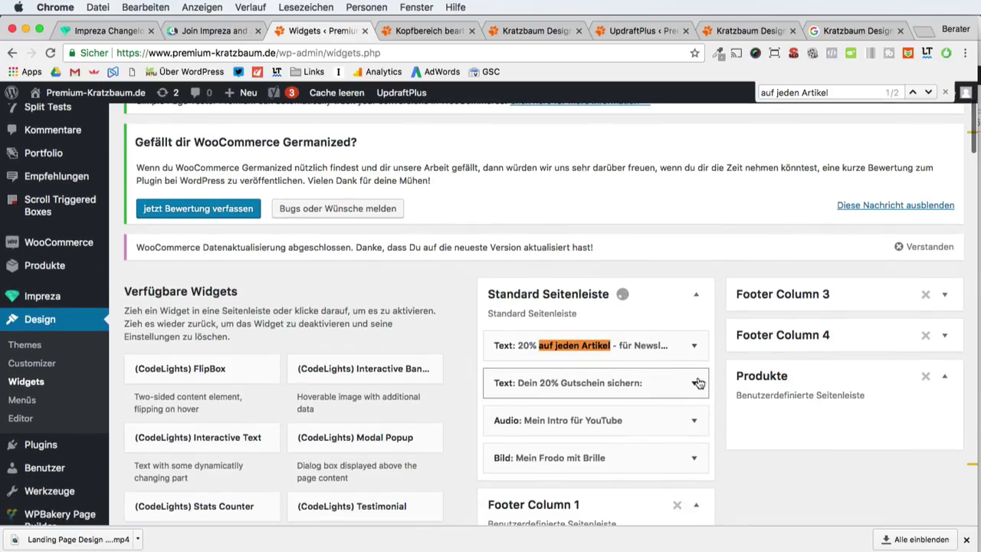
{"action": "left_click", "coordinate": [695, 384]}
{"action": "scroll", "coordinate": [583, 384], "scroll_direction": "down", "scroll_amount": 4}
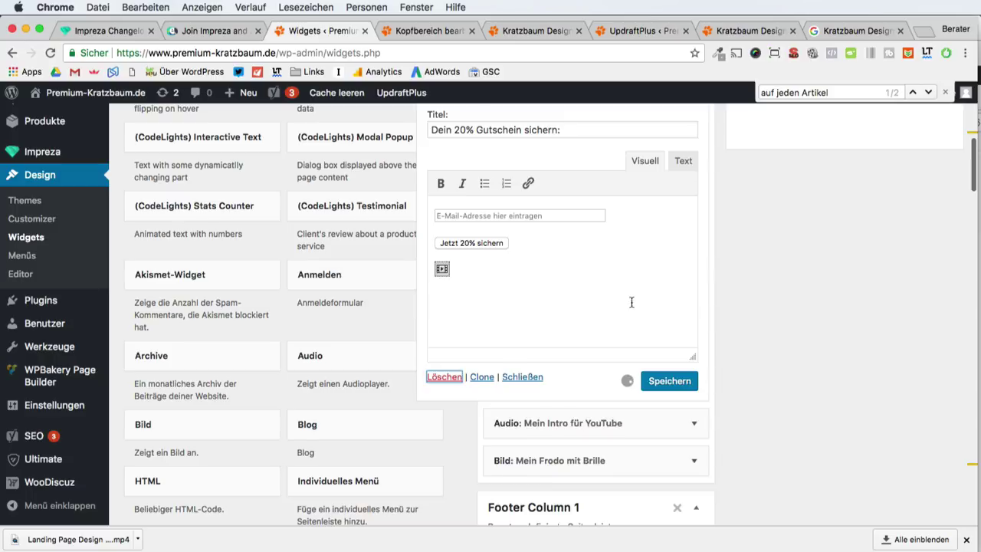
{"action": "scroll", "coordinate": [807, 208], "scroll_direction": "up", "scroll_amount": 7}
{"action": "scroll", "coordinate": [843, 399], "scroll_direction": "down", "scroll_amount": 5}
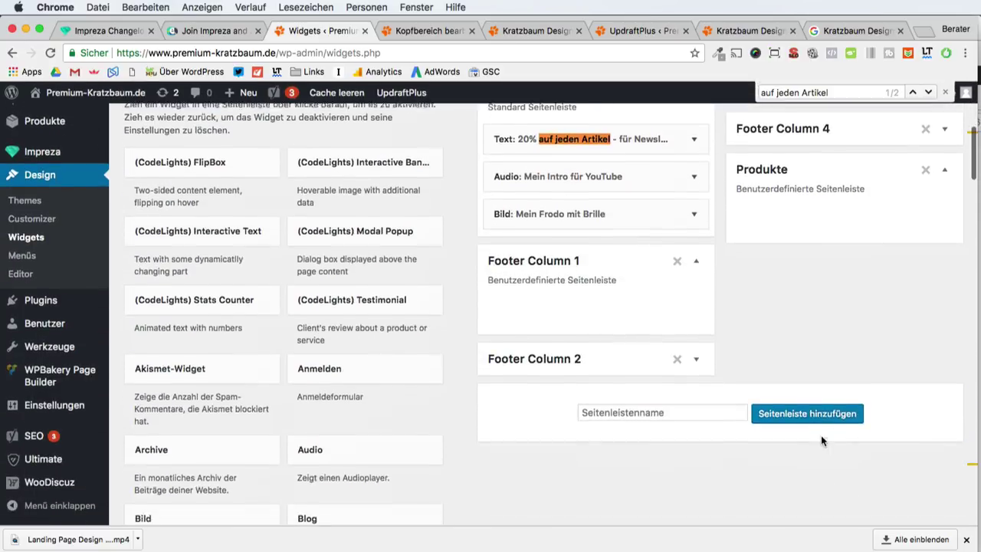
{"action": "scroll", "coordinate": [786, 324], "scroll_direction": "down", "scroll_amount": 1}
{"action": "scroll", "coordinate": [785, 307], "scroll_direction": "up", "scroll_amount": 4}
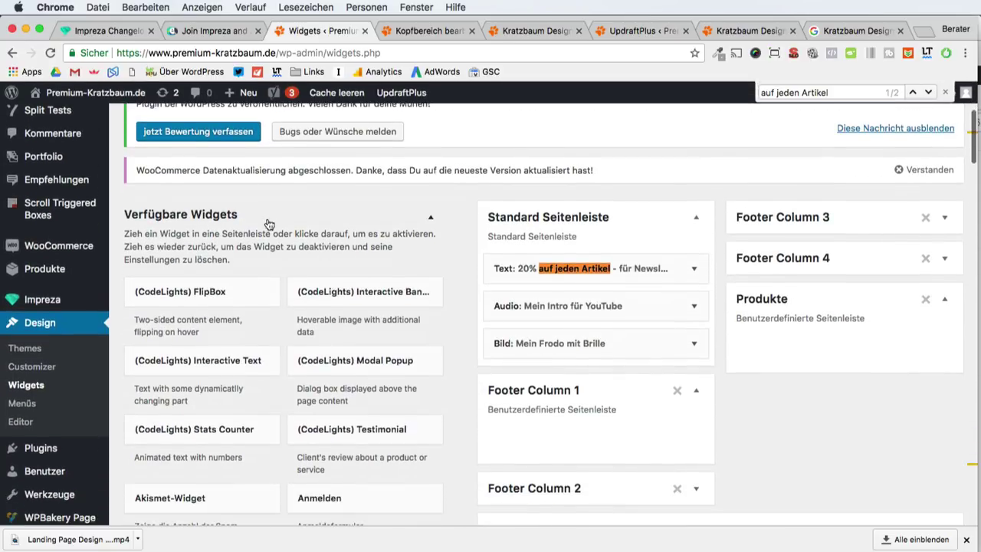
- Reload the live homepage and check the newsletter form at the start of its sidebar
{"action": "left_click", "coordinate": [629, 29]}
{"action": "left_click", "coordinate": [721, 31]}
{"action": "left_click", "coordinate": [680, 131]}
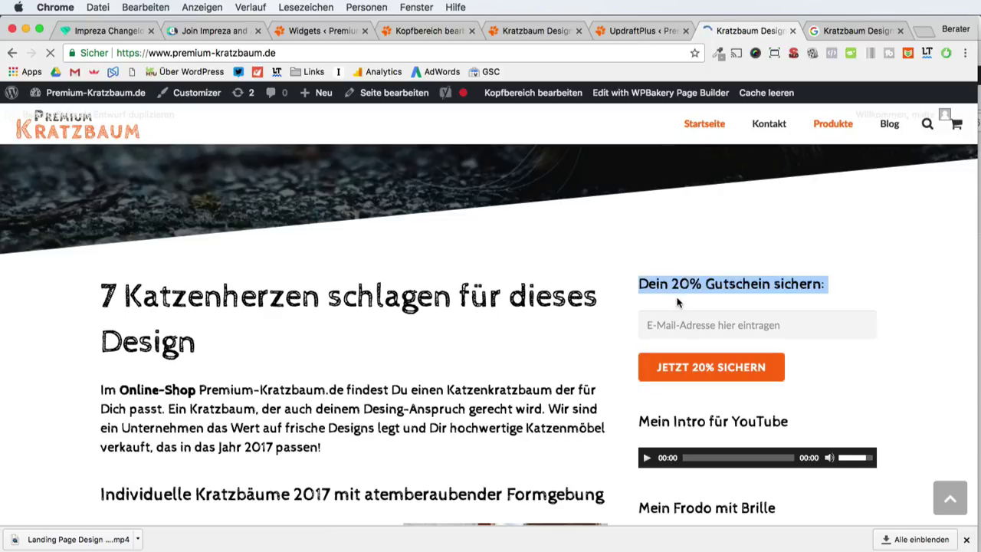
{"action": "scroll", "coordinate": [471, 223], "scroll_direction": "down", "scroll_amount": 3}
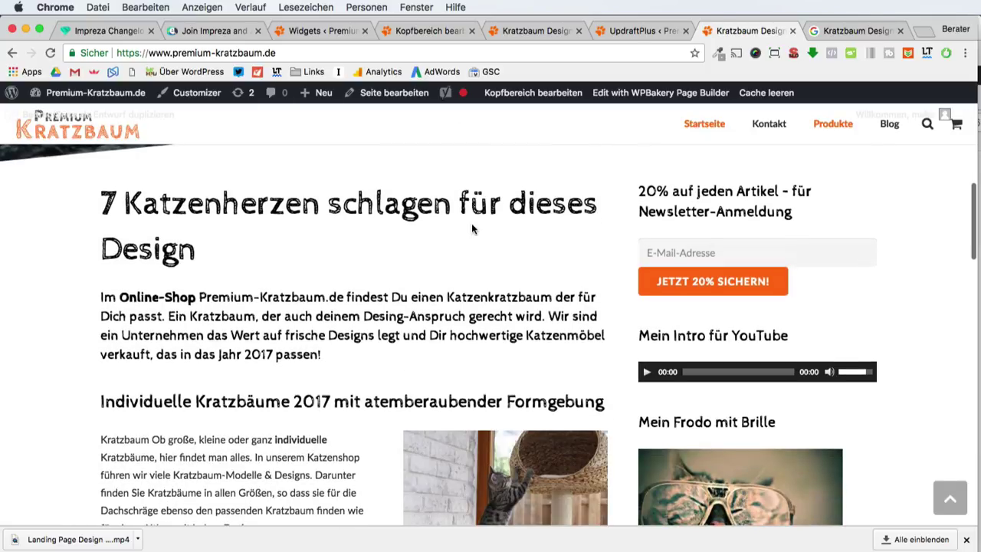
{"action": "scroll", "coordinate": [471, 229], "scroll_direction": "up", "scroll_amount": 1}
{"action": "left_click_drag", "start_coordinate": [640, 228], "coordinate": [787, 244]}
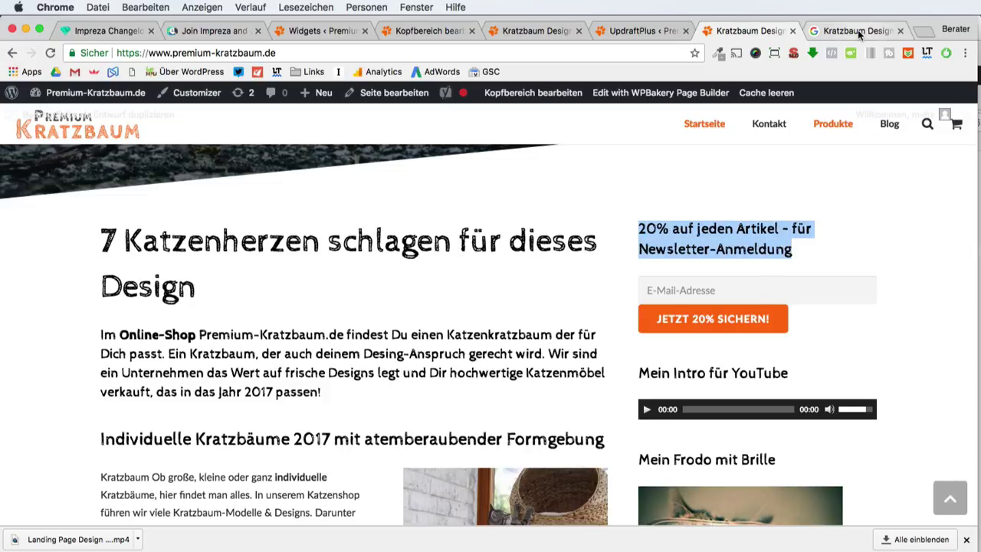
- Open the installed themes from the WordPress admin and activate the Impreza Child theme
{"action": "left_click", "coordinate": [339, 31]}
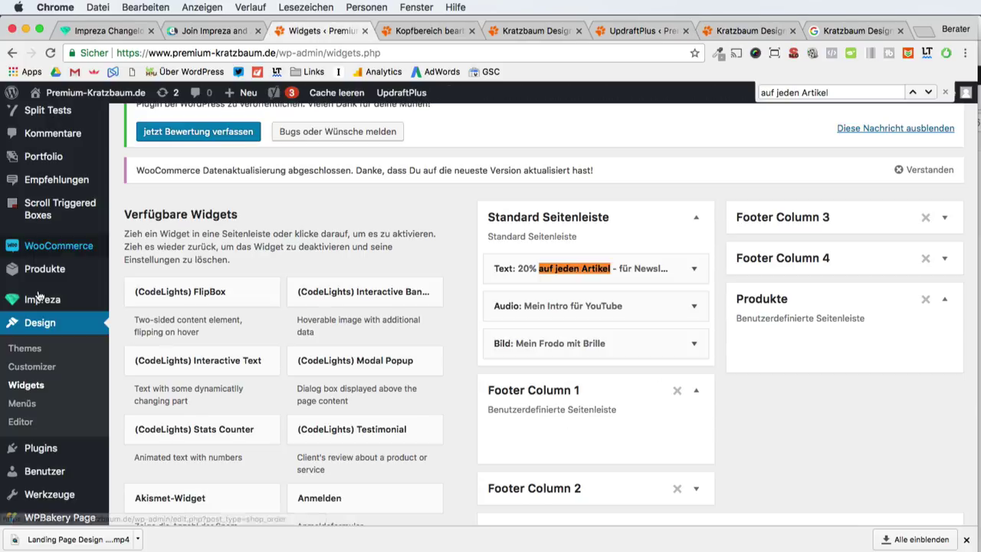
{"action": "mouse_move", "coordinate": [42, 307]}
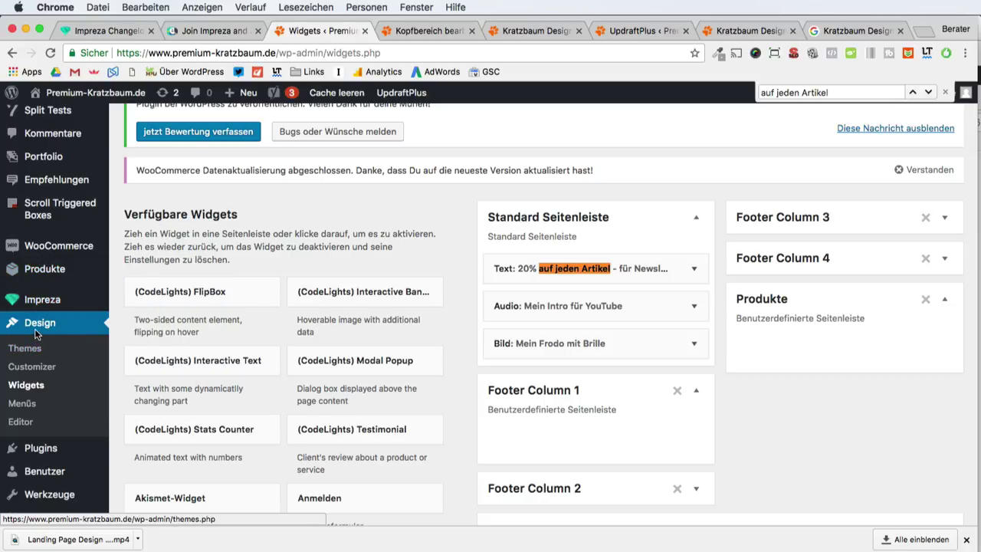
{"action": "left_click", "coordinate": [36, 334]}
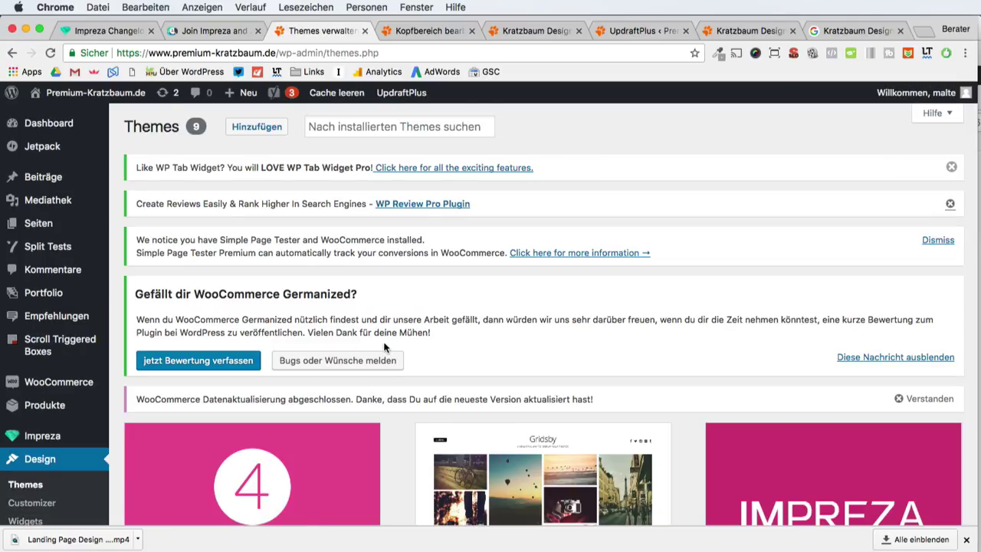
{"action": "scroll", "coordinate": [591, 355], "scroll_direction": "down", "scroll_amount": 3}
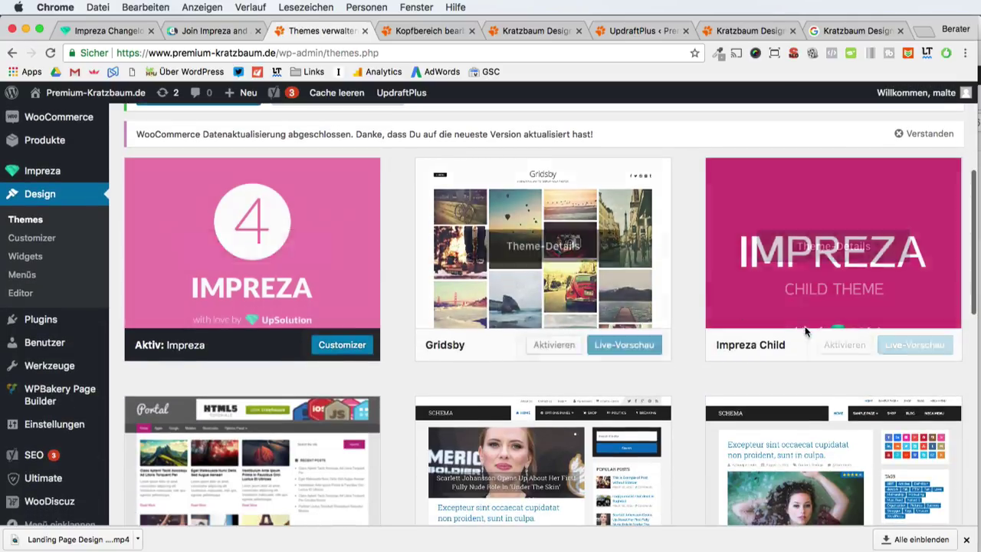
{"action": "left_click", "coordinate": [839, 345]}
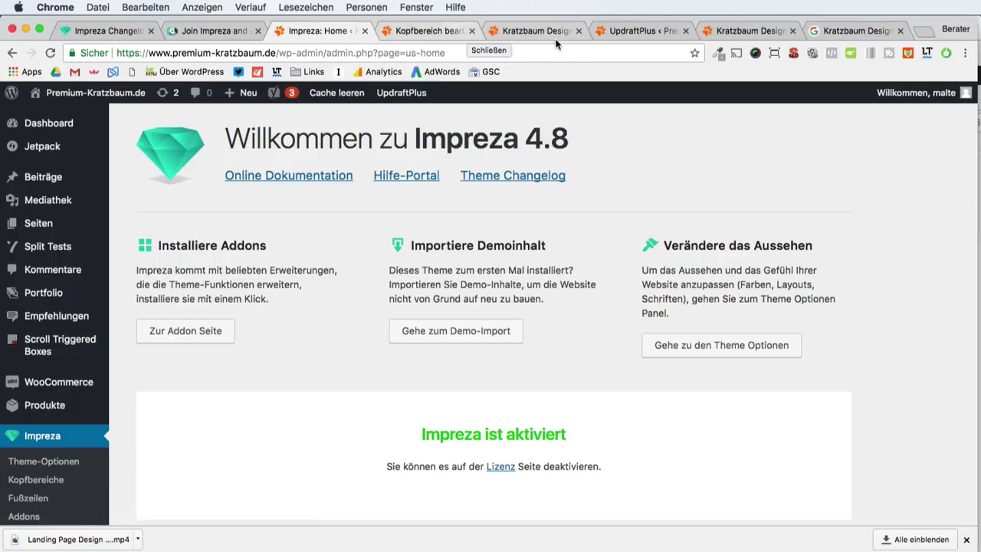
- Reload the live homepage to check how it looks with the child theme
{"action": "left_click", "coordinate": [636, 34]}
{"action": "left_click", "coordinate": [744, 30]}
{"action": "key", "text": "super+r"}
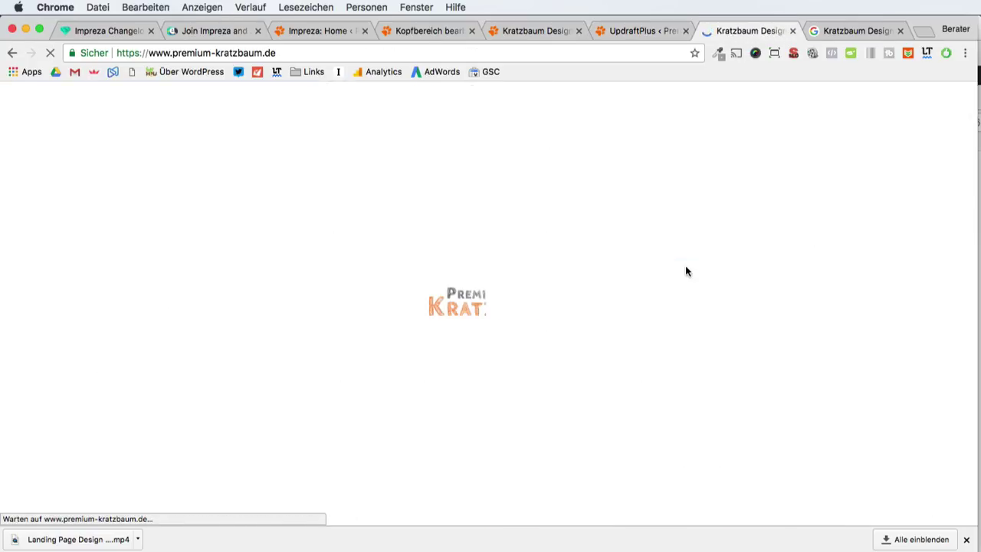
{"action": "scroll", "coordinate": [682, 284], "scroll_direction": "down", "scroll_amount": 3}
{"action": "scroll", "coordinate": [678, 298], "scroll_direction": "up", "scroll_amount": 3}
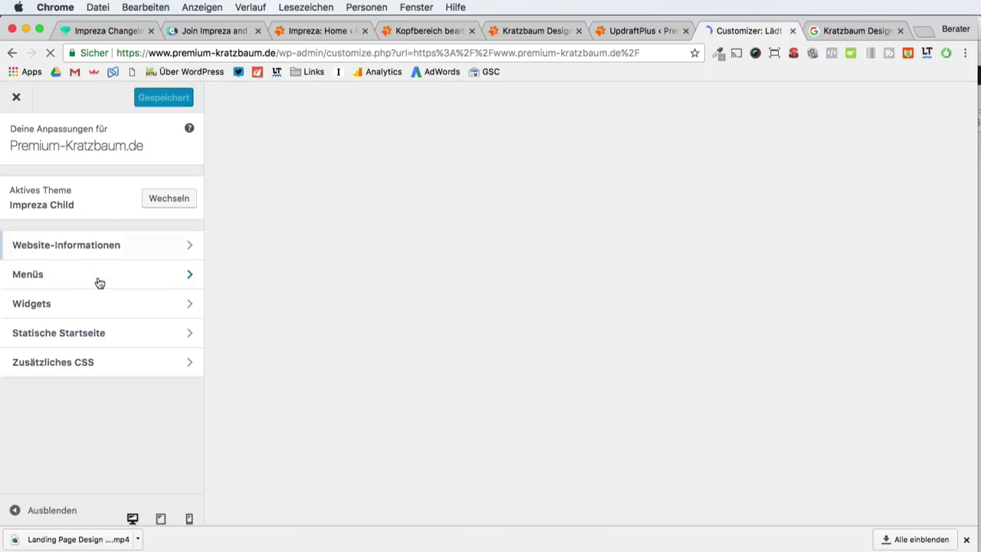
- Examine the Zusätzliches CSS rules and the homepage preview in the Customizer, and close it without changes
{"action": "left_click", "coordinate": [84, 362]}
{"action": "scroll", "coordinate": [77, 383], "scroll_direction": "down", "scroll_amount": 5}
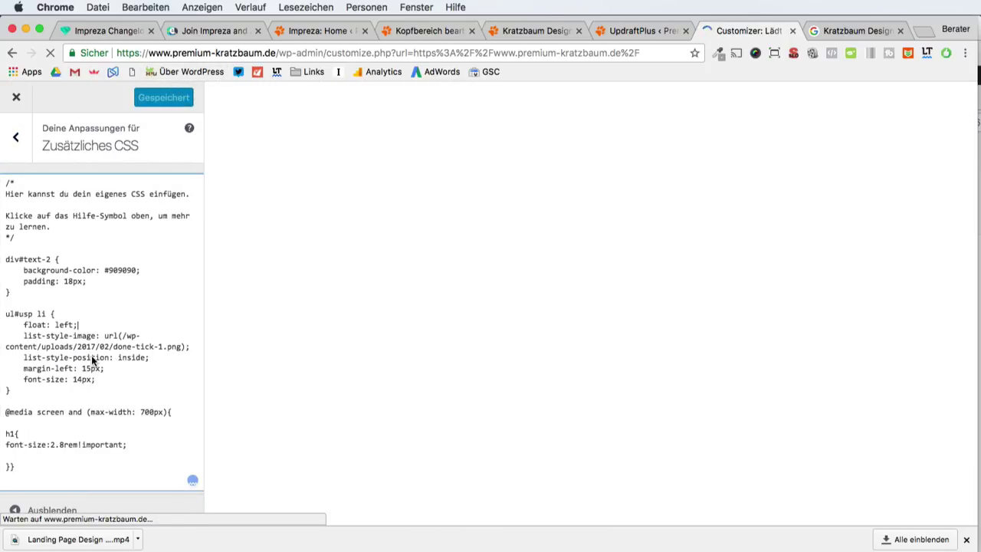
{"action": "scroll", "coordinate": [74, 389], "scroll_direction": "down", "scroll_amount": 6}
{"action": "scroll", "coordinate": [690, 404], "scroll_direction": "down", "scroll_amount": 10}
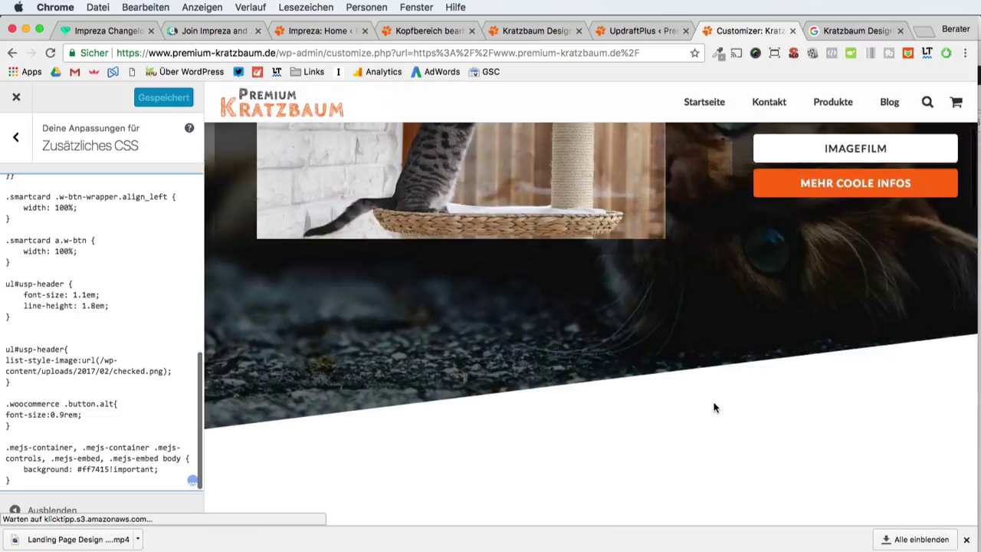
{"action": "scroll", "coordinate": [713, 407], "scroll_direction": "down", "scroll_amount": 15}
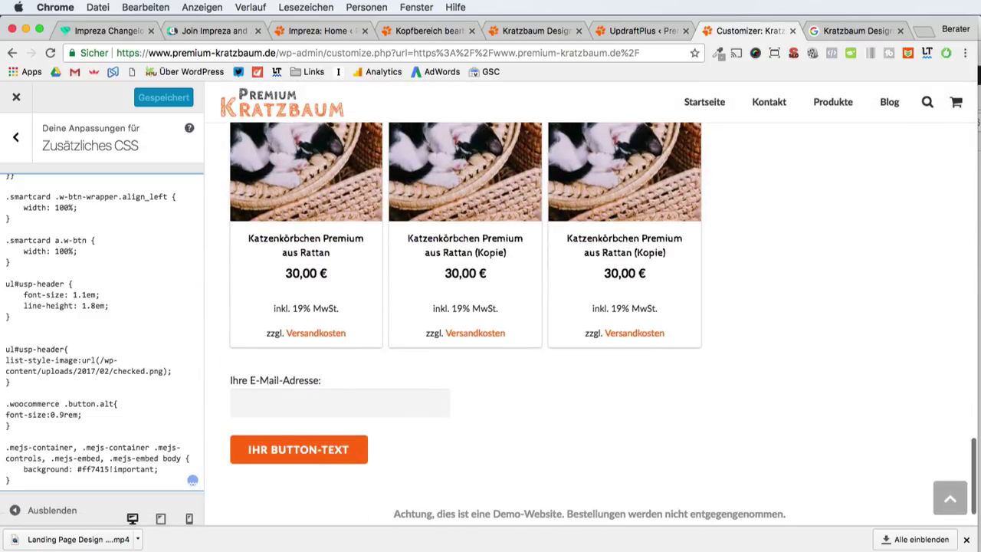
{"action": "left_click_drag", "start_coordinate": [108, 364], "coordinate": [19, 98]}
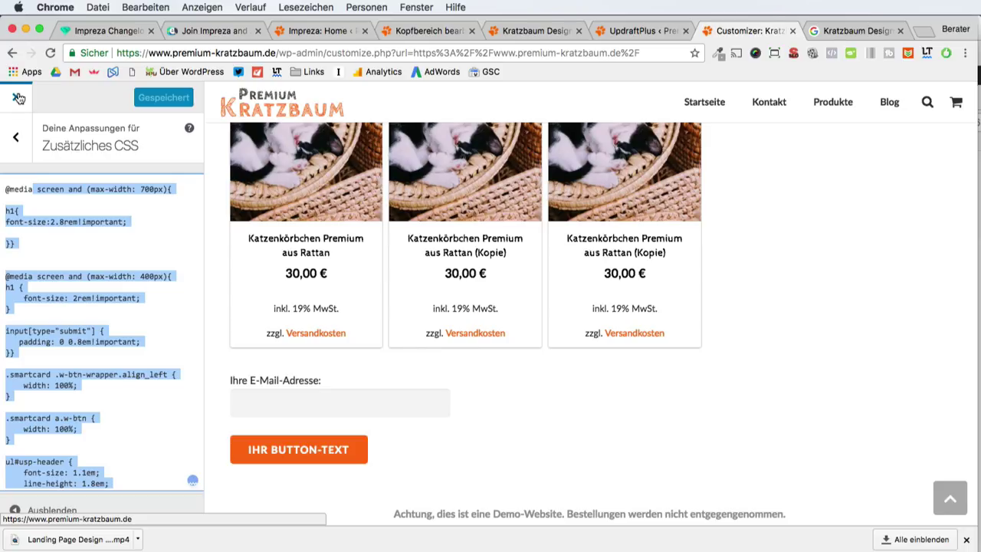
{"action": "left_click", "coordinate": [18, 98]}
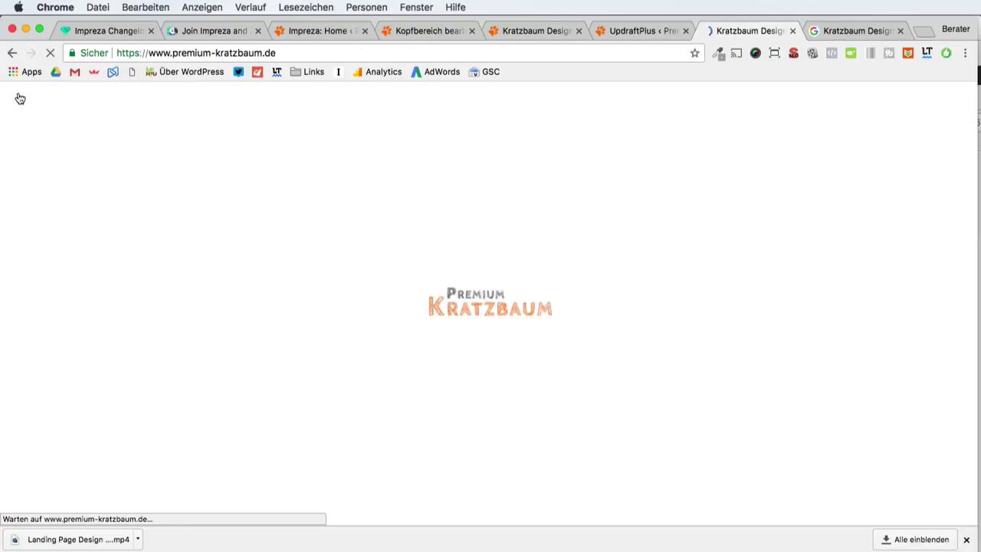
- Examine the styling of the 20% auf jeden Artikel newsletter box on the live homepage
{"action": "scroll", "coordinate": [641, 314], "scroll_direction": "down", "scroll_amount": 10}
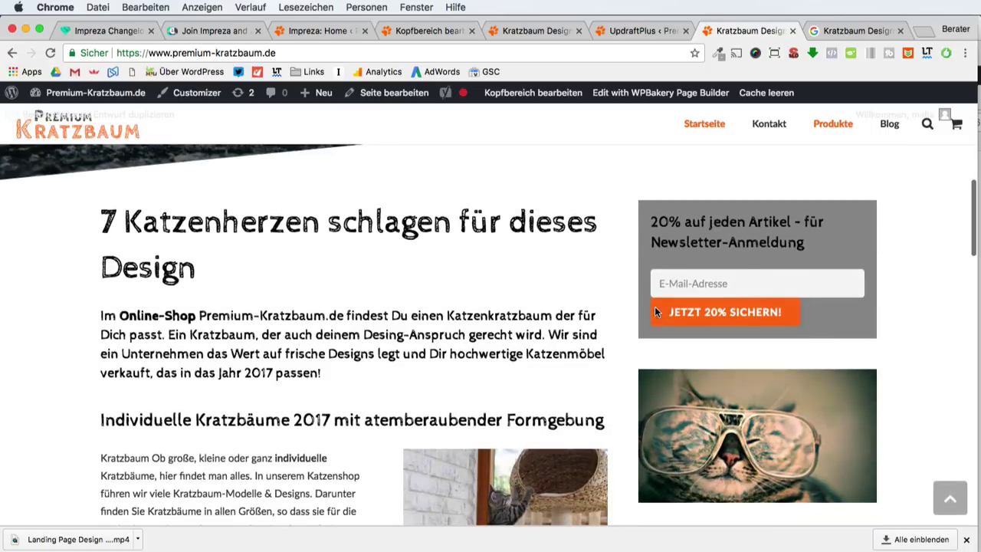
{"action": "triple_click", "coordinate": [653, 222]}
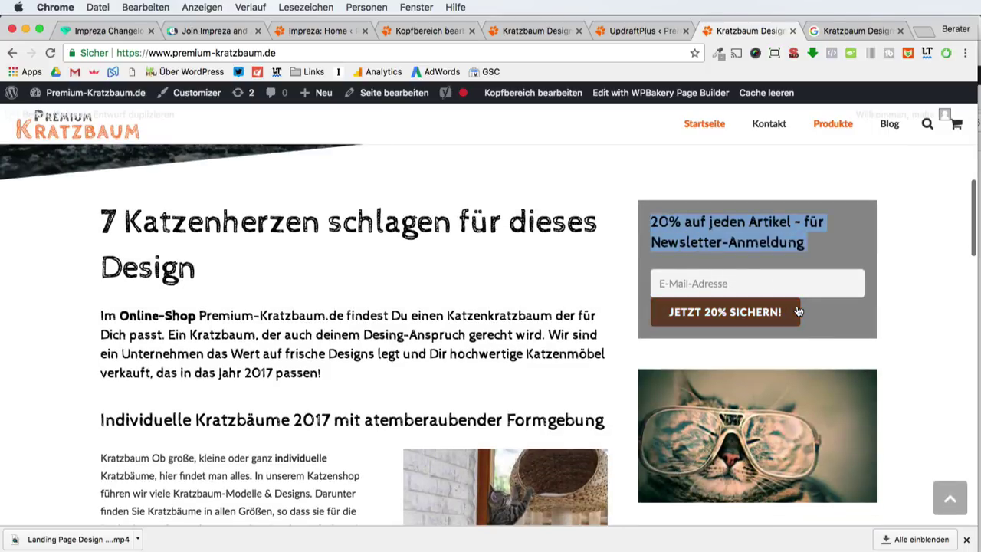
{"action": "left_click", "coordinate": [847, 221]}
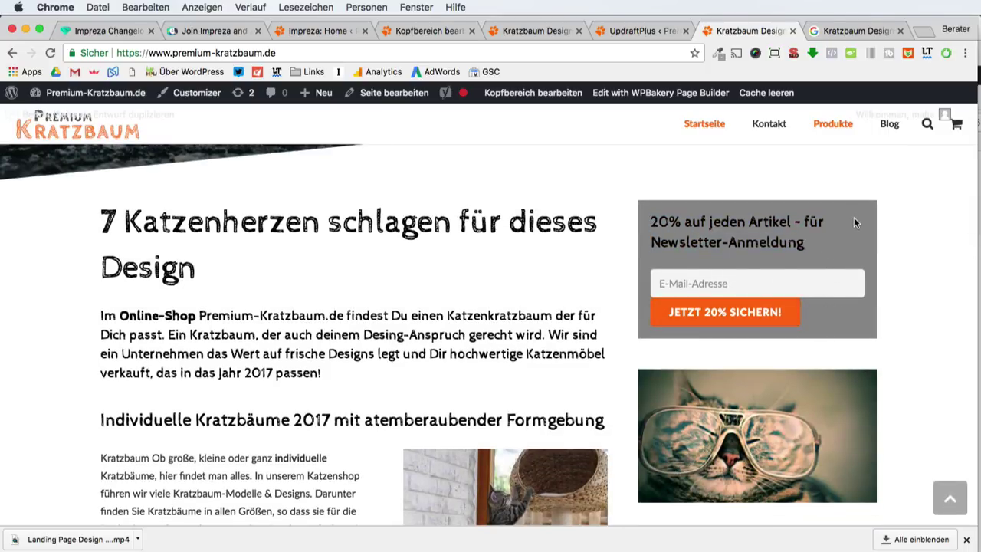
- Look through the whole live homepage, checking its remaining sidebar widgets, product sections and footer
{"action": "scroll", "coordinate": [855, 222], "scroll_direction": "down", "scroll_amount": 20}
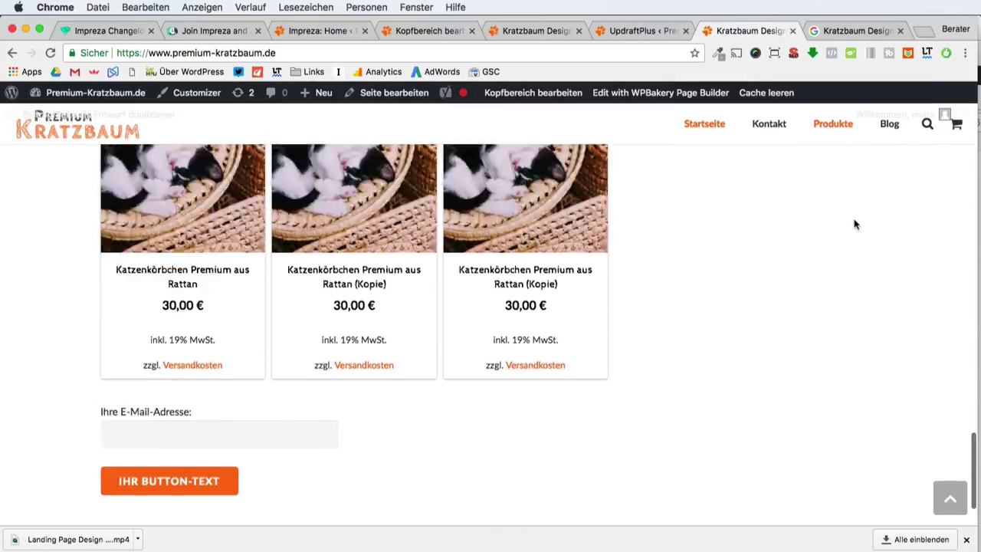
{"action": "scroll", "coordinate": [854, 222], "scroll_direction": "up", "scroll_amount": 10}
{"action": "scroll", "coordinate": [855, 227], "scroll_direction": "up", "scroll_amount": 3}
{"action": "scroll", "coordinate": [681, 305], "scroll_direction": "down", "scroll_amount": 5}
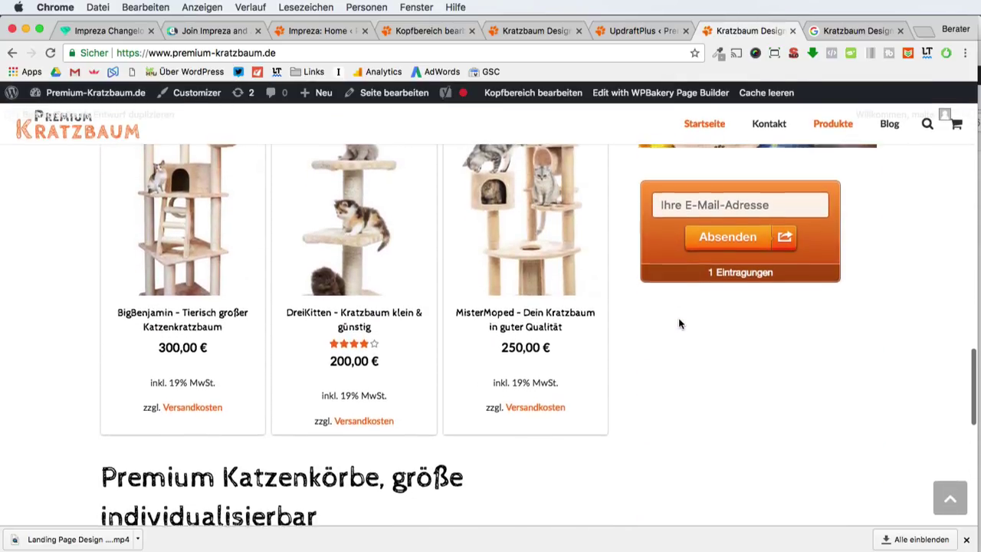
{"action": "scroll", "coordinate": [679, 323], "scroll_direction": "down", "scroll_amount": 5}
{"action": "scroll", "coordinate": [679, 324], "scroll_direction": "down", "scroll_amount": 1}
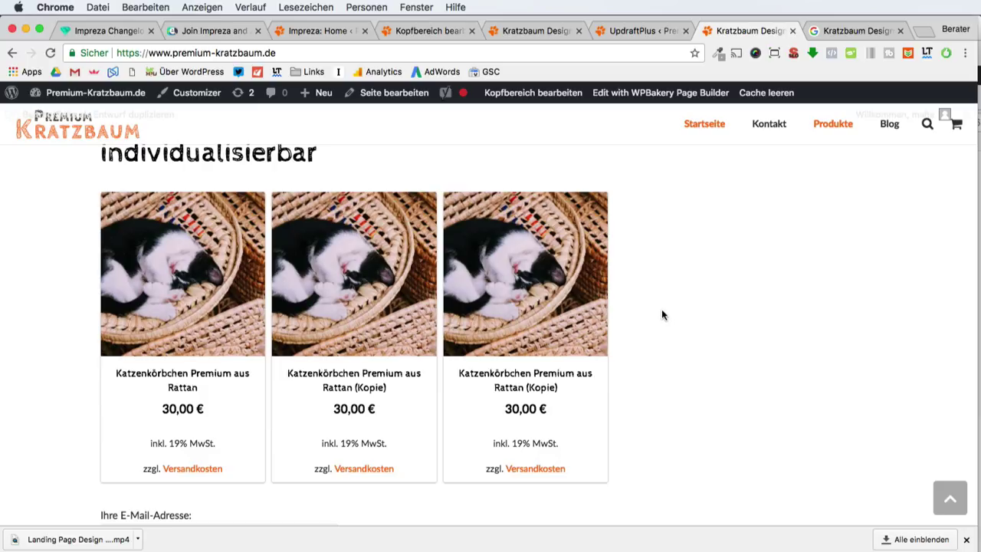
{"action": "scroll", "coordinate": [663, 315], "scroll_direction": "down", "scroll_amount": 3}
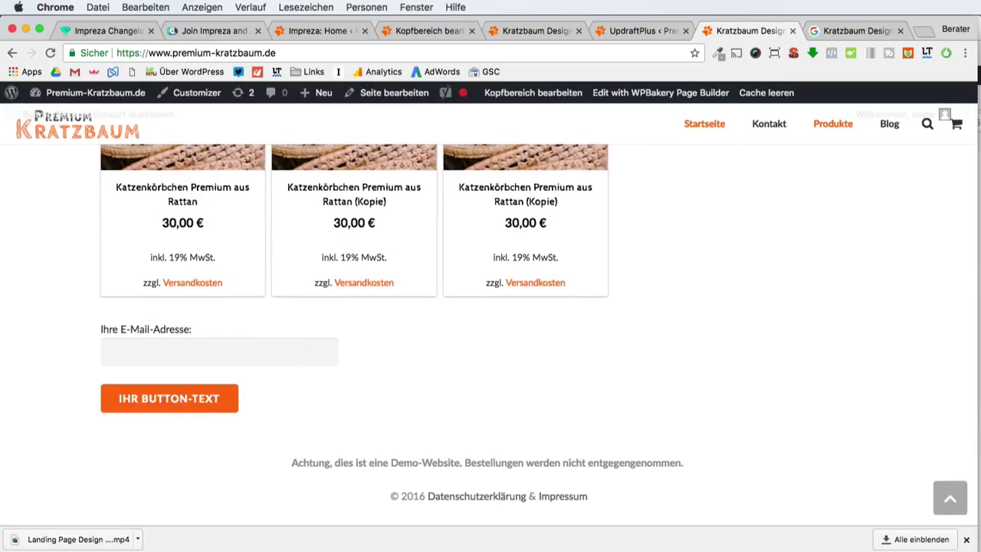
{"action": "scroll", "coordinate": [788, 176], "scroll_direction": "up", "scroll_amount": 15}
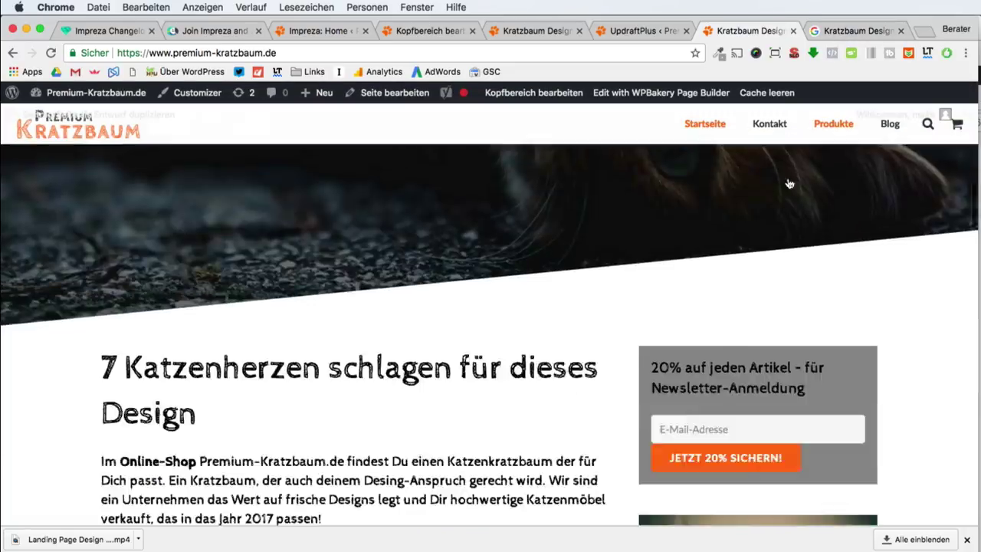
{"action": "scroll", "coordinate": [789, 184], "scroll_direction": "down", "scroll_amount": 4}
- Reopen Google's cached homepage from the site search results, check its snapshot date, and close the cached page
{"action": "left_click", "coordinate": [855, 30]}
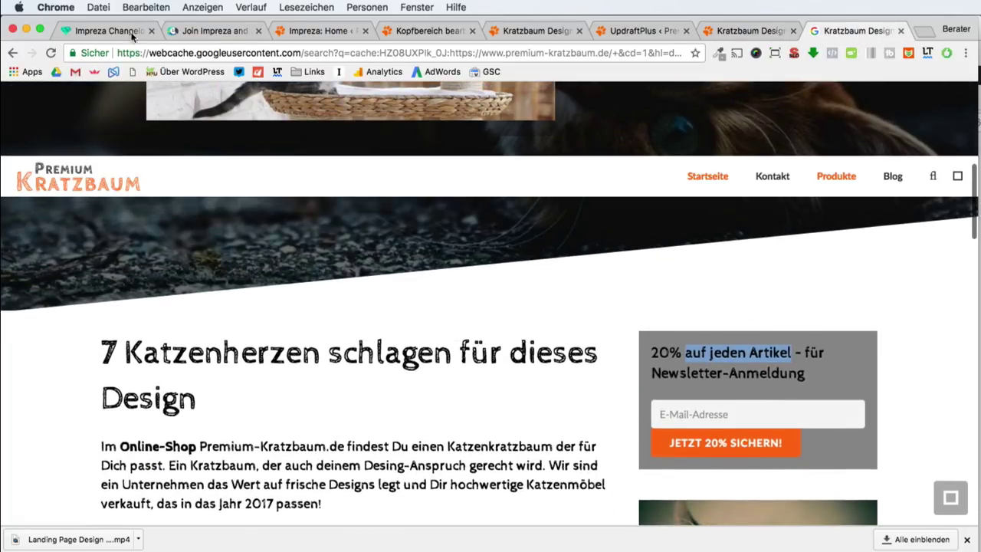
{"action": "left_click", "coordinate": [11, 54]}
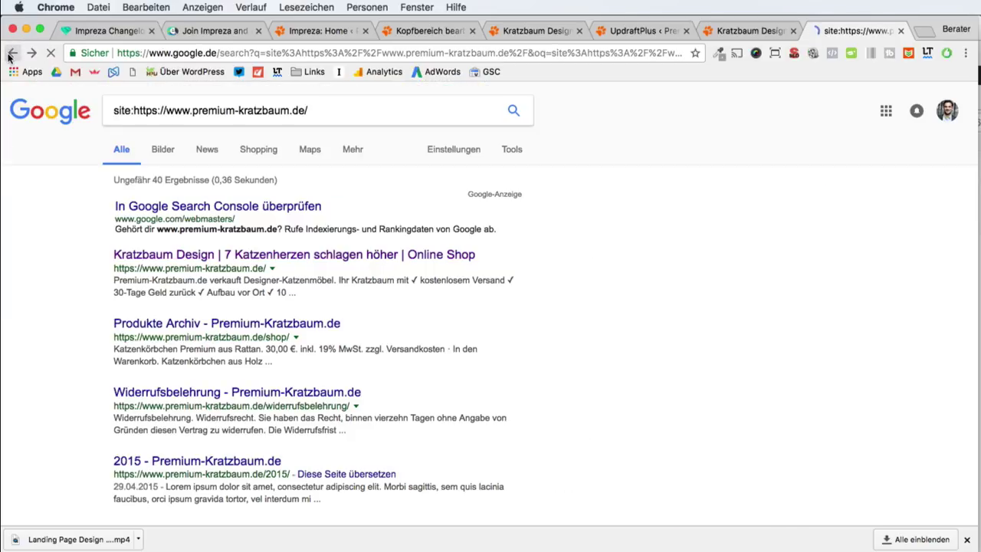
{"action": "left_click", "coordinate": [272, 271]}
{"action": "left_click", "coordinate": [287, 285]}
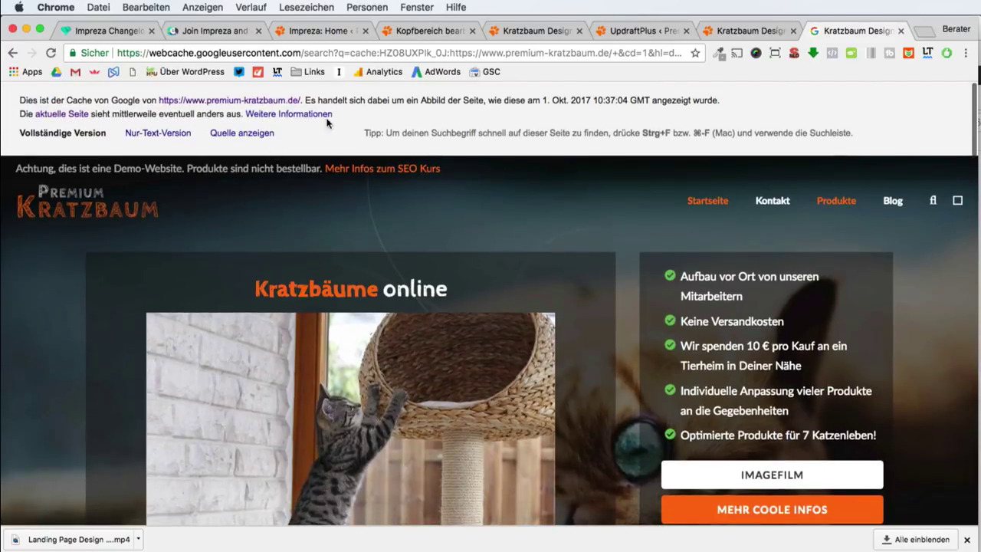
{"action": "left_click_drag", "start_coordinate": [634, 99], "coordinate": [649, 99]}
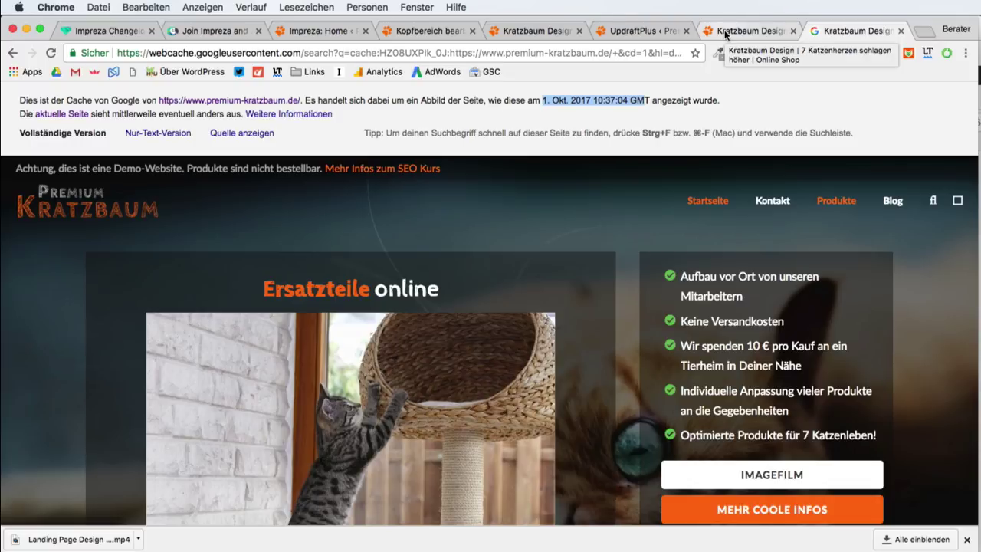
{"action": "key", "text": "super+w"}
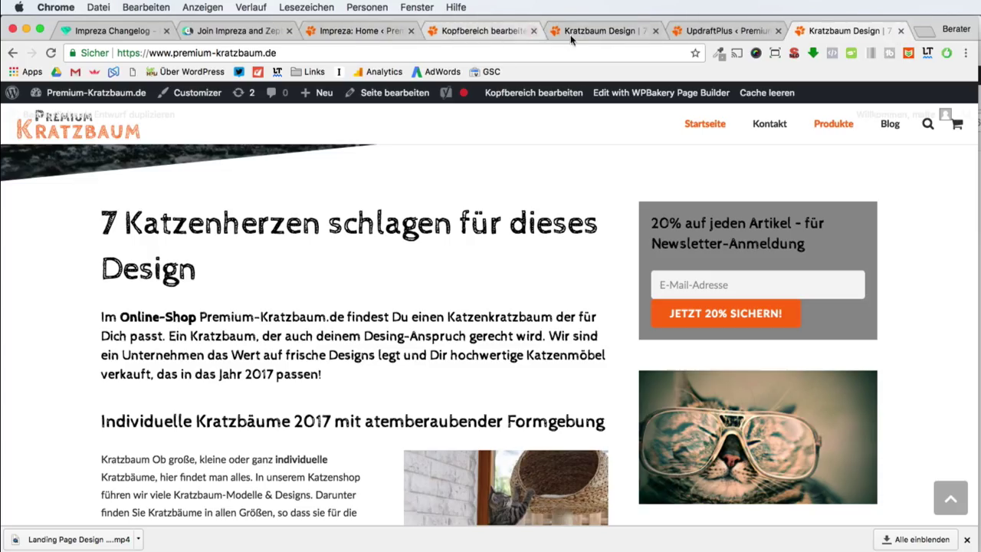
- Return to the other open homepage tab and open the site's widget management page in the WordPress backend
{"action": "mouse_move", "coordinate": [845, 124]}
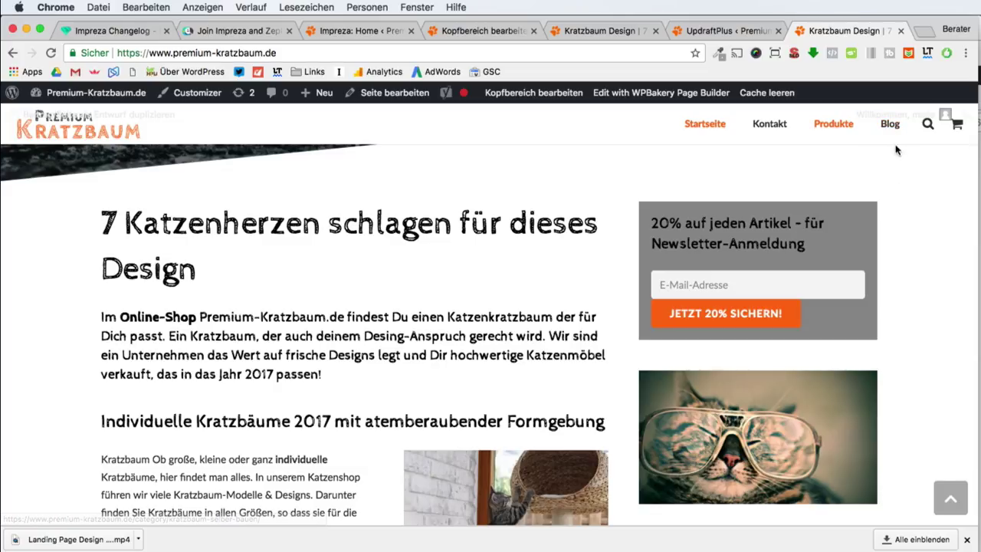
{"action": "left_click", "coordinate": [568, 35]}
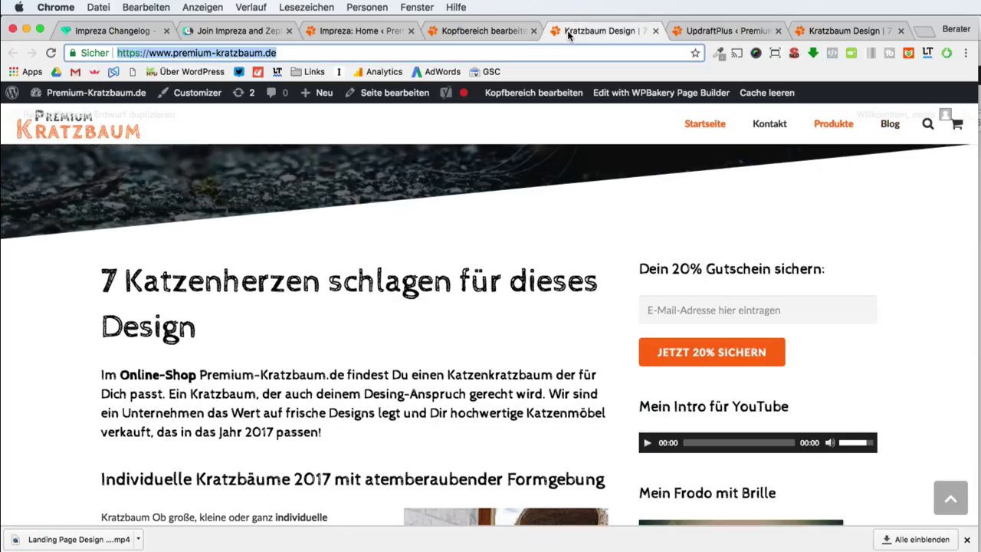
{"action": "left_click", "coordinate": [13, 92]}
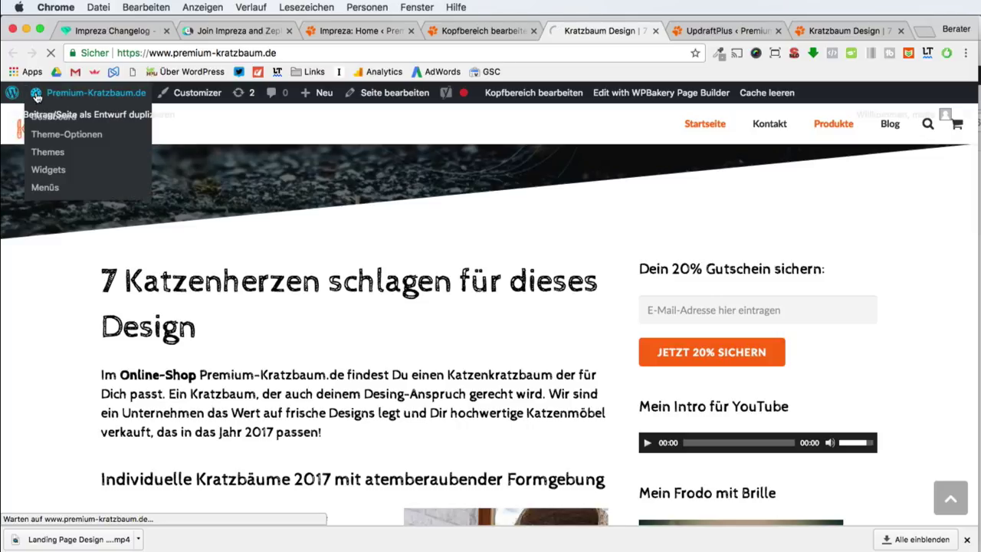
{"action": "scroll", "coordinate": [21, 365], "scroll_direction": "down", "scroll_amount": 5}
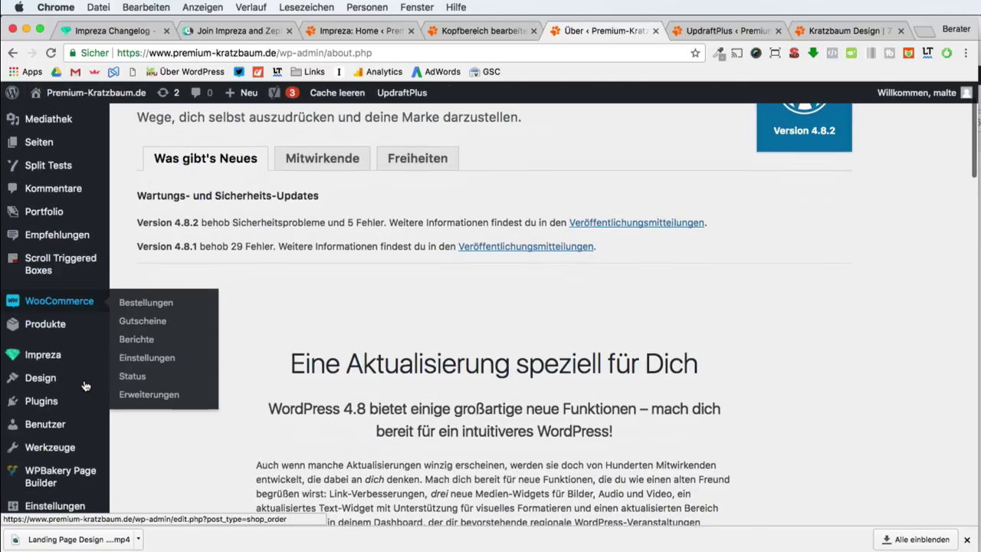
{"action": "mouse_move", "coordinate": [61, 338]}
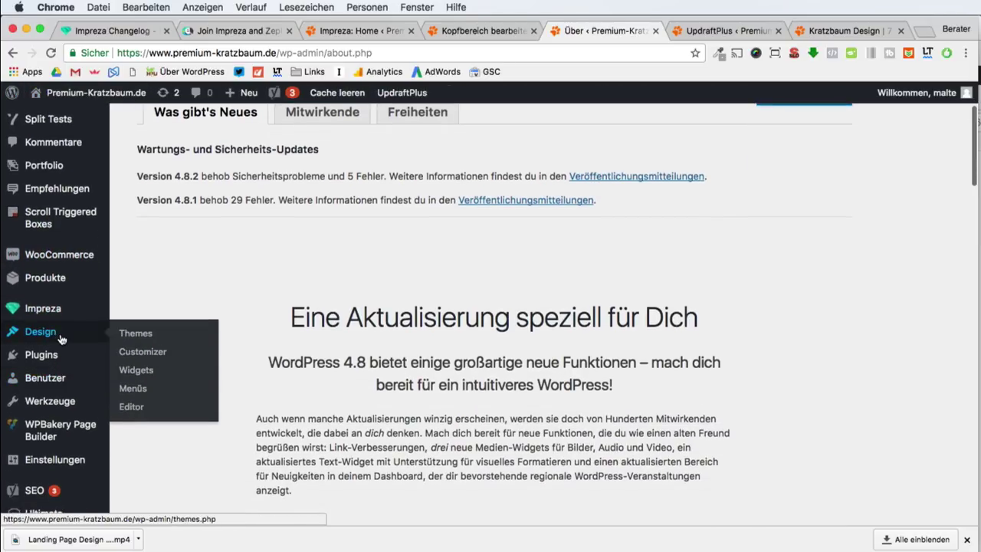
{"action": "left_click", "coordinate": [138, 373]}
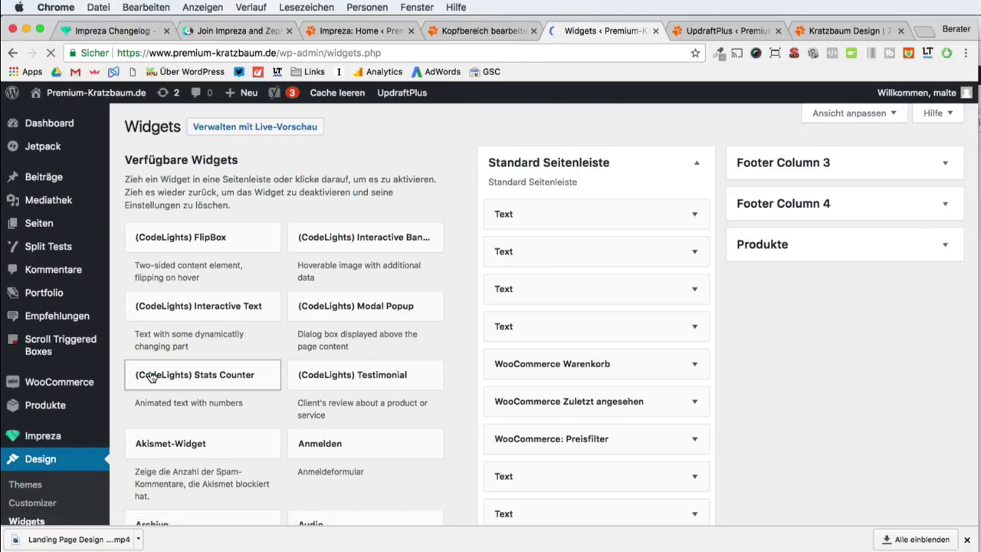
- Look over the widgets in the Standard Seitenleiste and Produkte sidebars, and add a custom sidebar named Menü unter Startseite
{"action": "scroll", "coordinate": [595, 213], "scroll_direction": "down", "scroll_amount": 4}
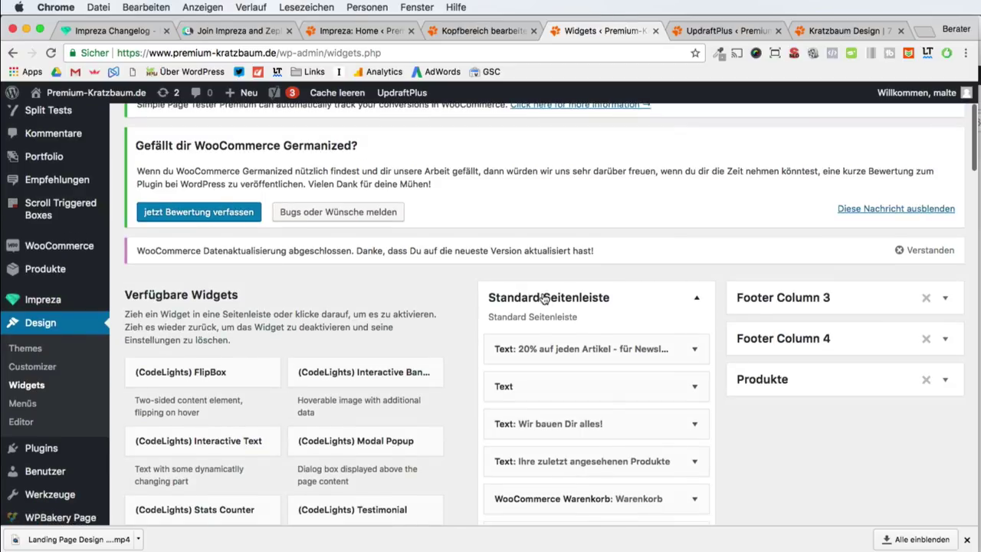
{"action": "scroll", "coordinate": [544, 296], "scroll_direction": "down", "scroll_amount": 3}
{"action": "scroll", "coordinate": [713, 256], "scroll_direction": "down", "scroll_amount": 4}
{"action": "scroll", "coordinate": [751, 276], "scroll_direction": "up", "scroll_amount": 4}
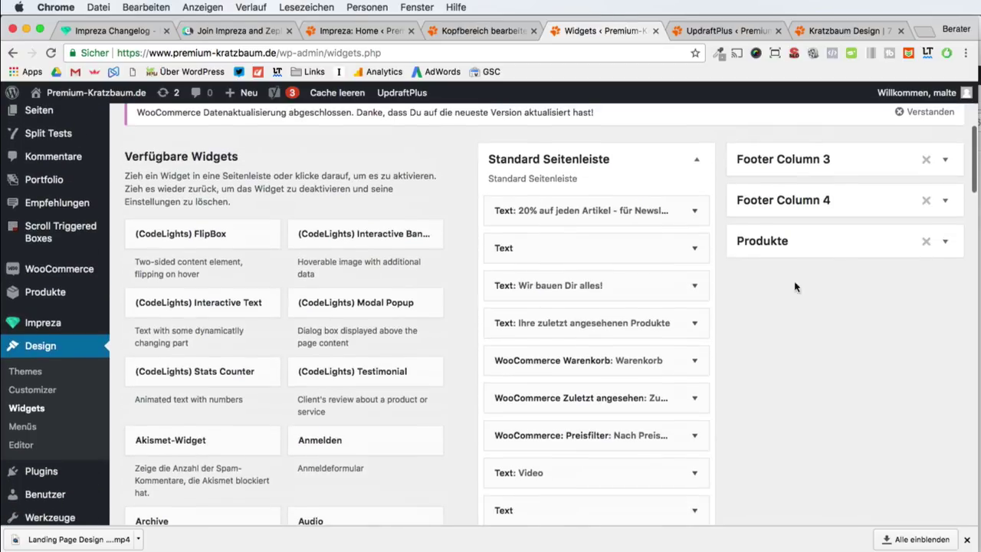
{"action": "left_click", "coordinate": [847, 242]}
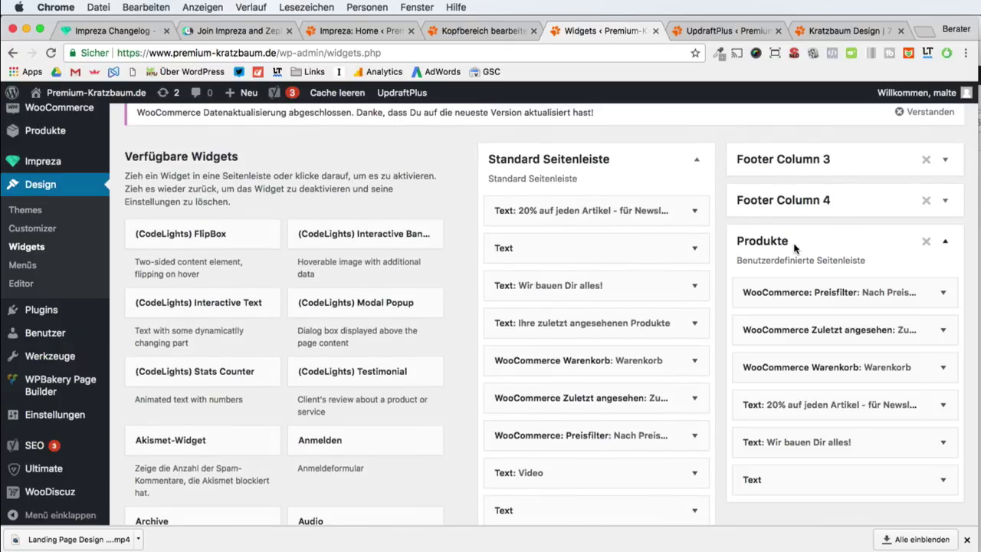
{"action": "scroll", "coordinate": [795, 247], "scroll_direction": "down", "scroll_amount": 5}
{"action": "scroll", "coordinate": [766, 322], "scroll_direction": "up", "scroll_amount": 2}
{"action": "left_click", "coordinate": [691, 443]}
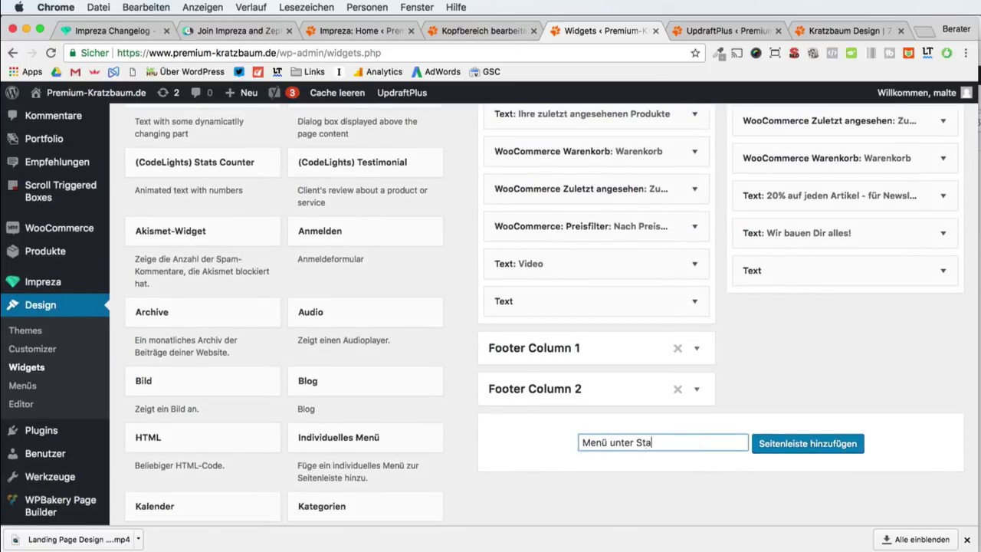
{"action": "left_click", "coordinate": [783, 443]}
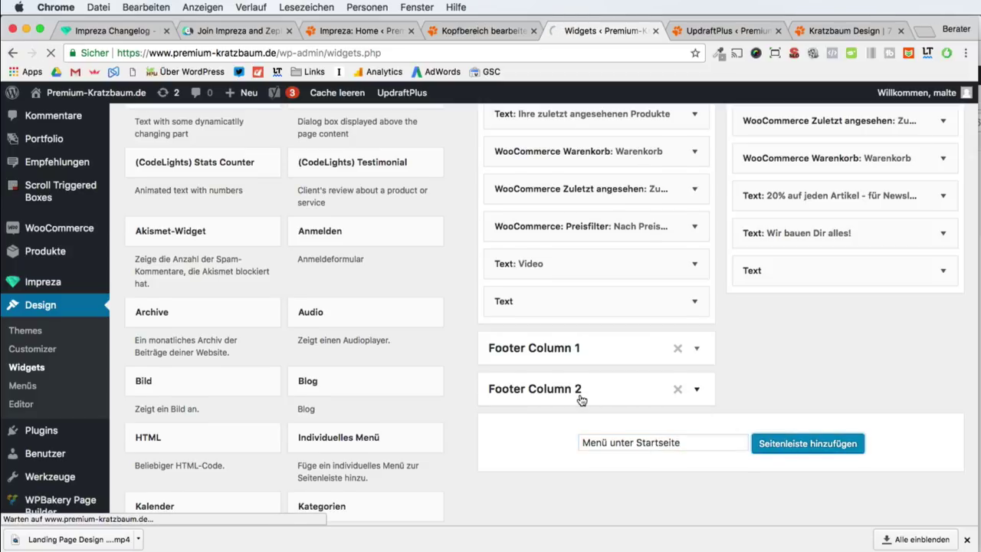
- Clone the Mein Frodo mit Brille image widget among the inactive widgets
{"action": "scroll", "coordinate": [582, 399], "scroll_direction": "down", "scroll_amount": 1}
{"action": "scroll", "coordinate": [627, 400], "scroll_direction": "down", "scroll_amount": 15}
{"action": "scroll", "coordinate": [624, 404], "scroll_direction": "down", "scroll_amount": 20}
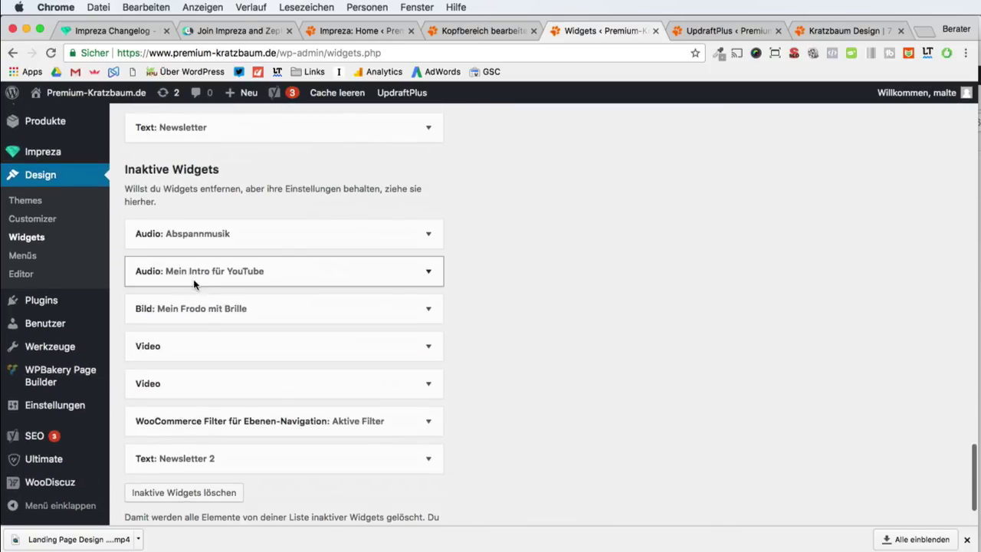
{"action": "left_click", "coordinate": [230, 314]}
{"action": "scroll", "coordinate": [230, 345], "scroll_direction": "down", "scroll_amount": 3}
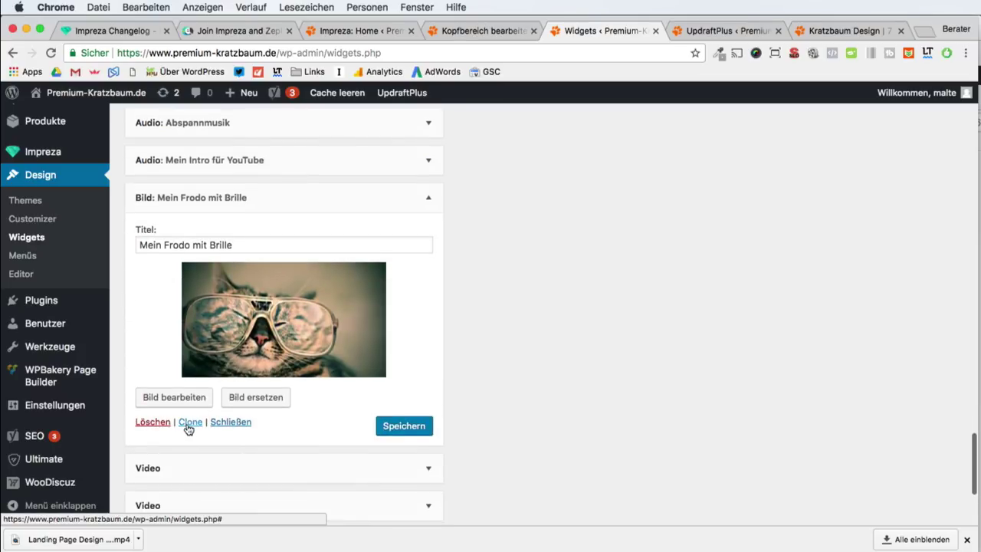
{"action": "left_click", "coordinate": [187, 424]}
{"action": "scroll", "coordinate": [218, 399], "scroll_direction": "down", "scroll_amount": 3}
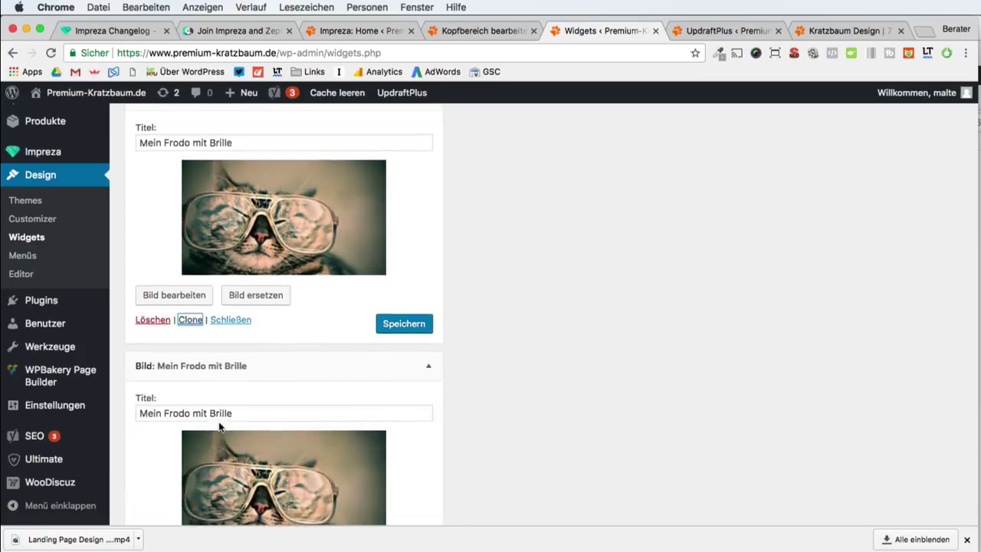
- Move the cloned Mein Frodo mit Brille image widget into the Menü unter Startseite sidebar
{"action": "mouse_move", "coordinate": [219, 372]}
{"action": "left_mouse_down"}
{"action": "mouse_move", "coordinate": [422, 284]}
{"action": "mouse_move", "coordinate": [591, 400]}
{"action": "left_mouse_up"}
{"action": "scroll", "coordinate": [422, 284], "scroll_direction": "up", "scroll_amount": 15}
{"action": "scroll", "coordinate": [460, 306], "scroll_direction": "down", "scroll_amount": 3}
{"action": "scroll", "coordinate": [636, 401], "scroll_direction": "up", "scroll_amount": 10}
{"action": "left_click_drag", "start_coordinate": [657, 423], "coordinate": [776, 359]}
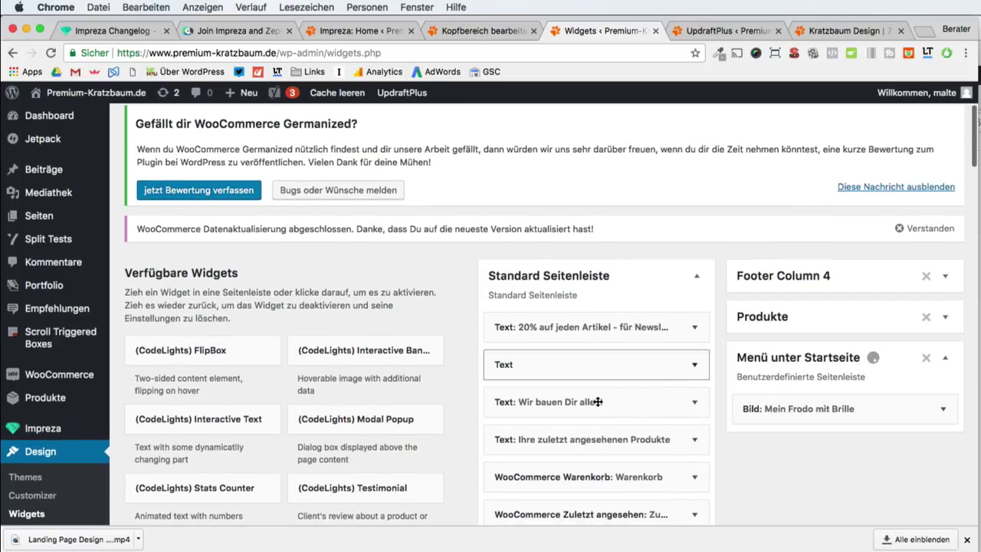
- Clone the 20% auf jeden Artikel newsletter text widget, move one copy into the Menü unter Startseite sidebar, and collapse Standard Seitenleiste
{"action": "scroll", "coordinate": [627, 401], "scroll_direction": "down", "scroll_amount": 3}
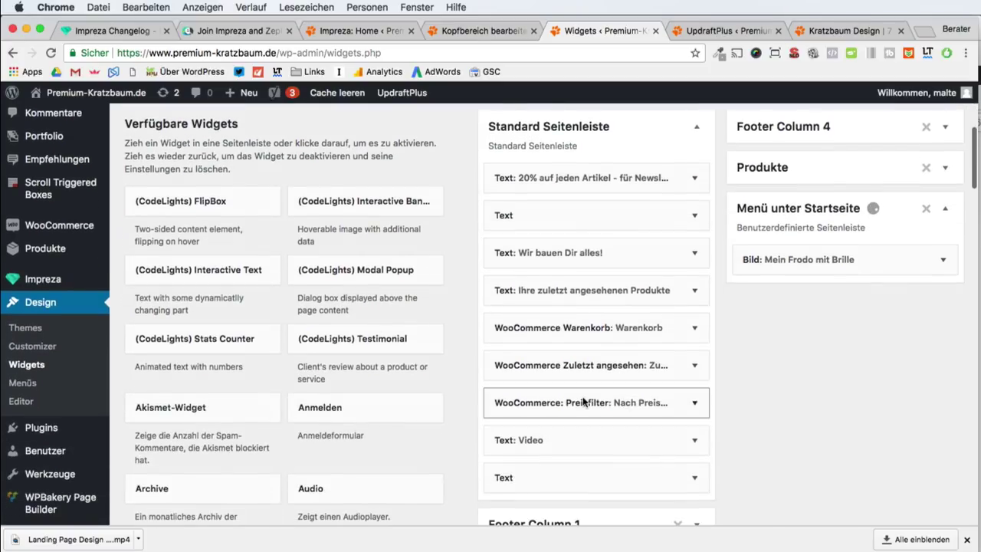
{"action": "left_click", "coordinate": [614, 179]}
{"action": "left_click", "coordinate": [495, 458]}
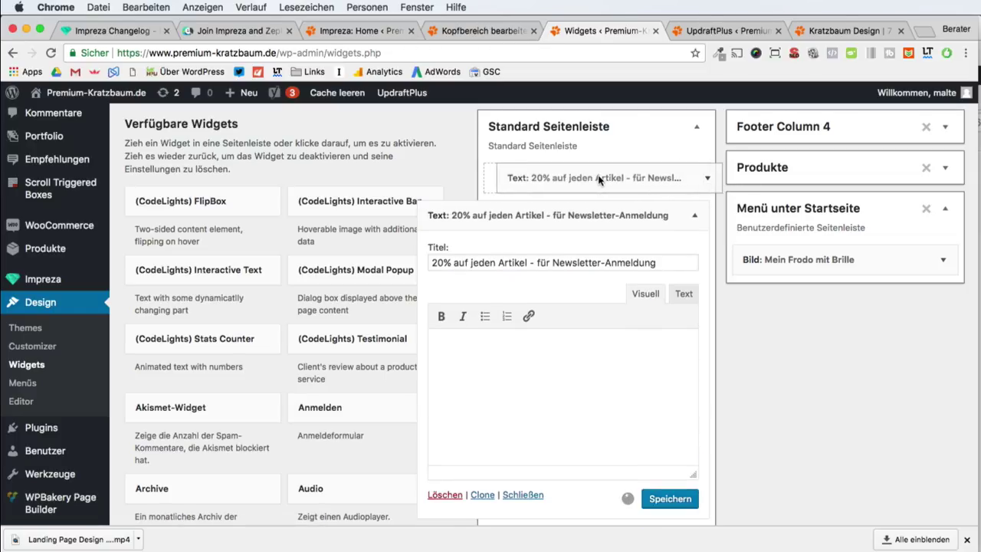
{"action": "left_click_drag", "start_coordinate": [525, 227], "coordinate": [784, 255]}
{"action": "left_click", "coordinate": [686, 132]}
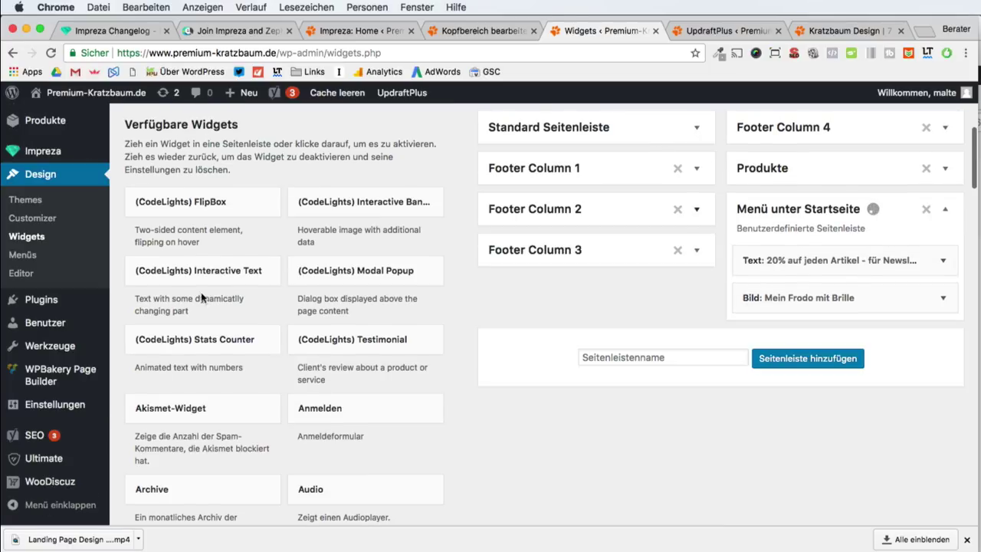
- Open the installed plugins in a separate tab, search the list for "clone", and close that tab
{"action": "scroll", "coordinate": [41, 300], "scroll_direction": "down", "scroll_amount": 1}
{"action": "left_click", "coordinate": [42, 300], "text": "super"}
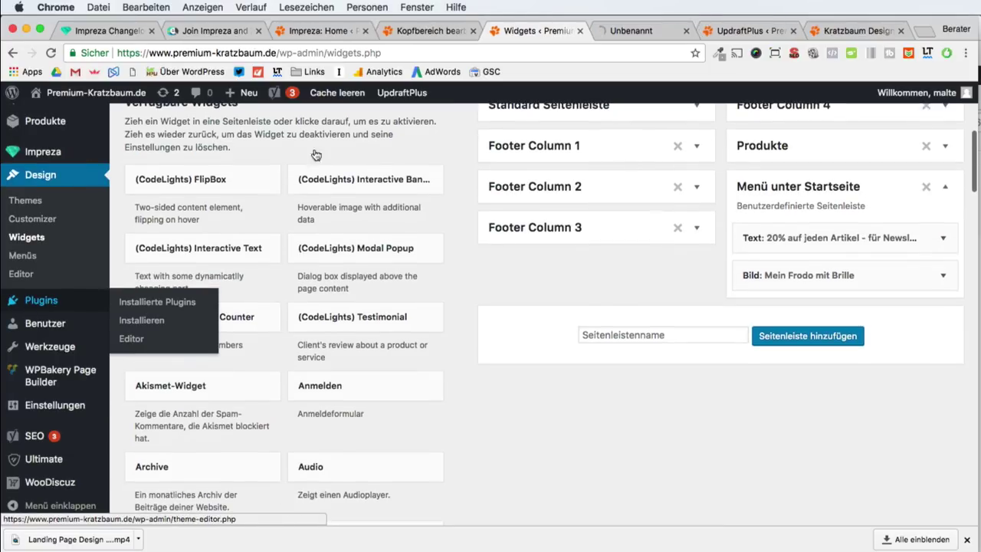
{"action": "left_click", "coordinate": [658, 32]}
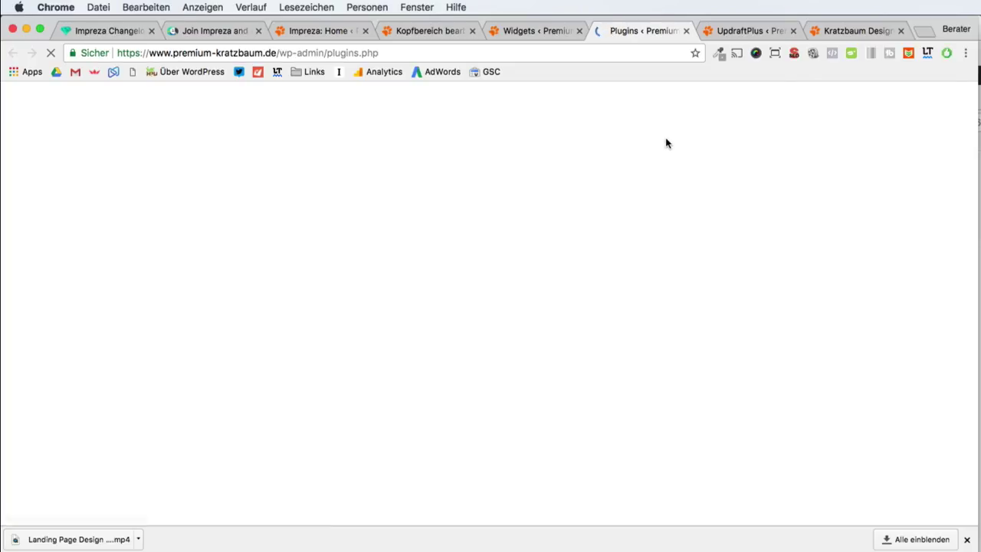
{"action": "key", "text": "super+f"}
{"action": "type", "text": "clone"}
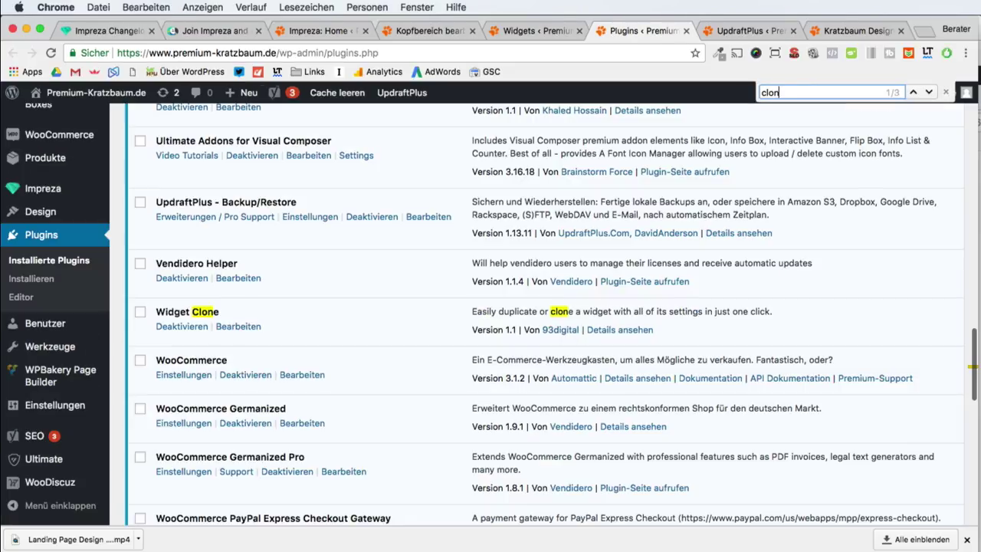
{"action": "left_click", "coordinate": [686, 30]}
- Reload the widget page to check the new sidebar, open the Haupt-Navigation menu for editing, and expand its Seitenleisten items
{"action": "key", "text": "super+r"}
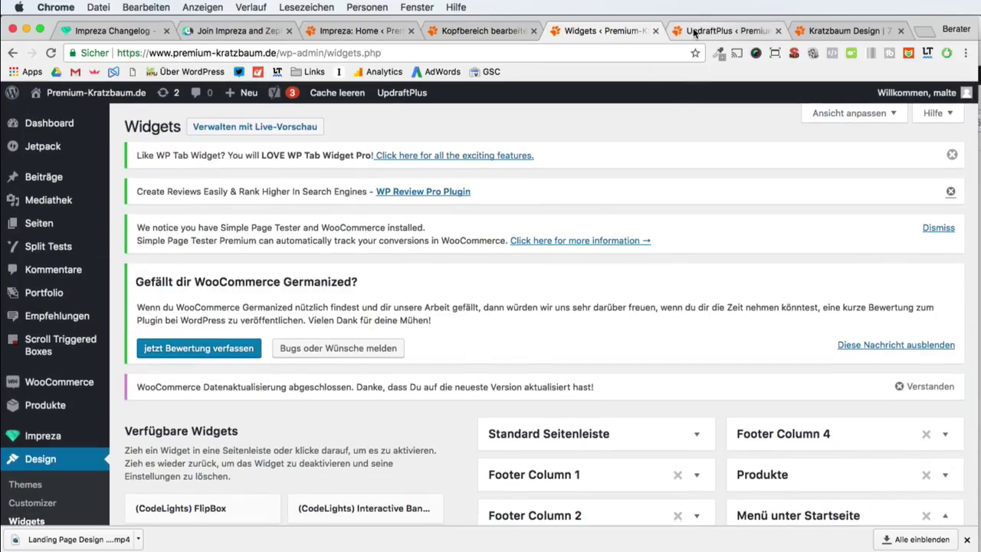
{"action": "scroll", "coordinate": [52, 291], "scroll_direction": "down", "scroll_amount": 5}
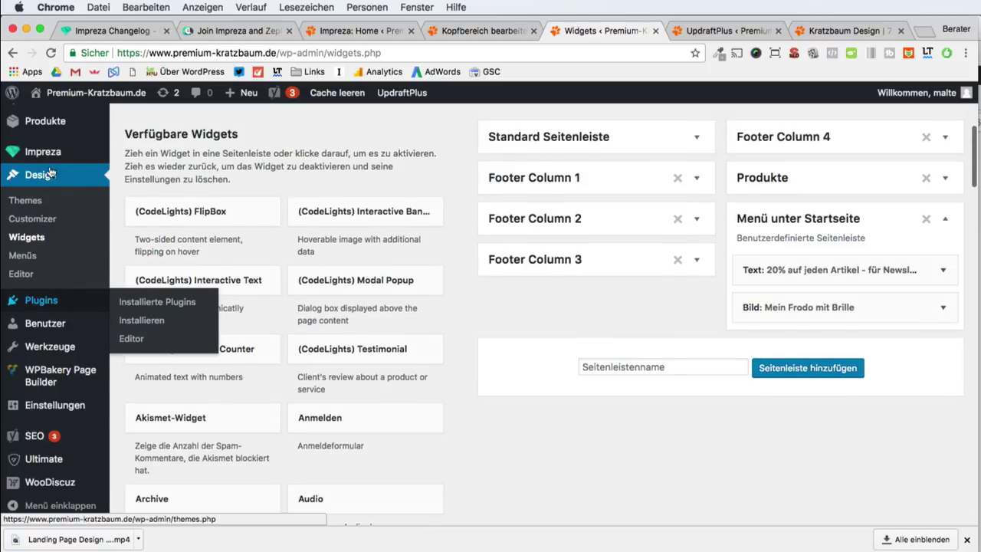
{"action": "mouse_move", "coordinate": [51, 152]}
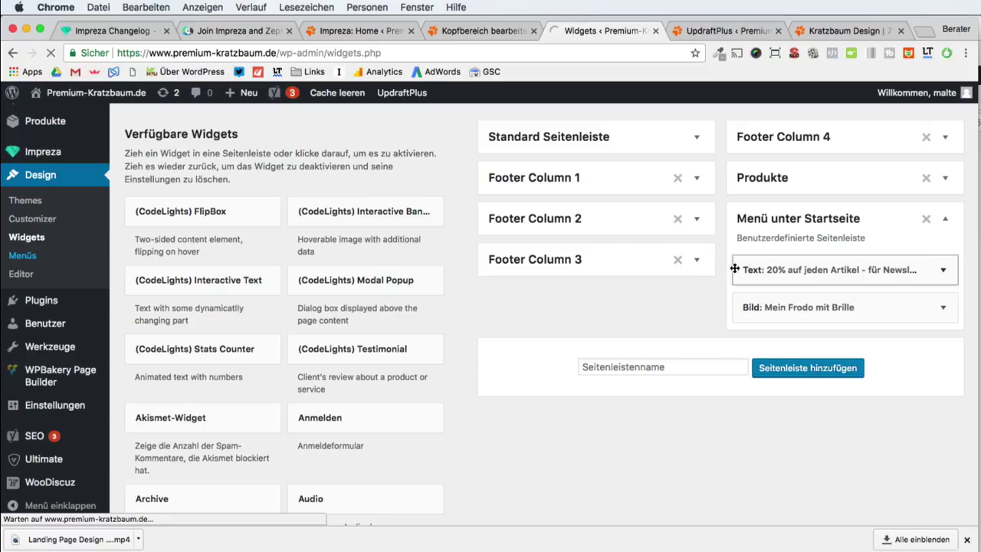
{"action": "scroll", "coordinate": [624, 329], "scroll_direction": "down", "scroll_amount": 10}
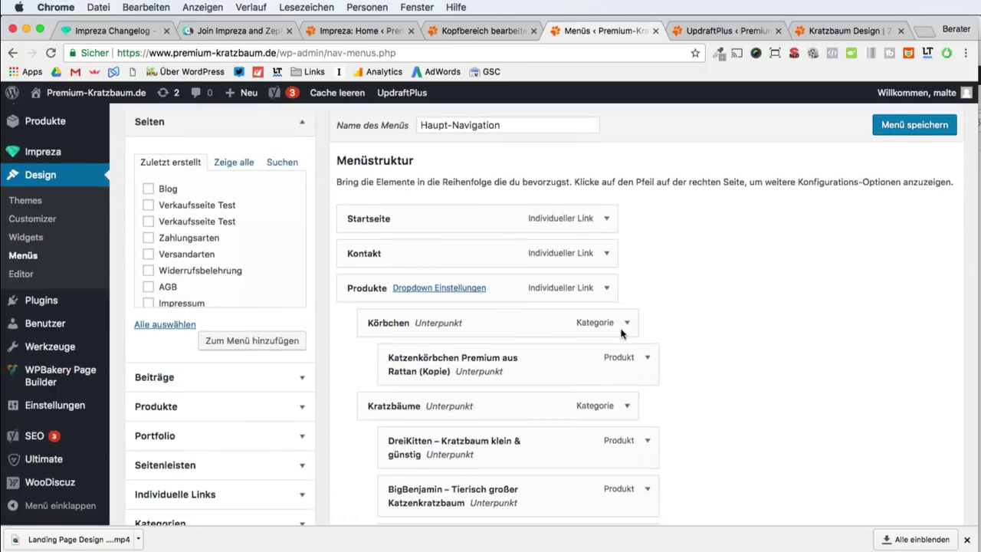
{"action": "scroll", "coordinate": [552, 294], "scroll_direction": "down", "scroll_amount": 5}
{"action": "scroll", "coordinate": [491, 260], "scroll_direction": "up", "scroll_amount": 4}
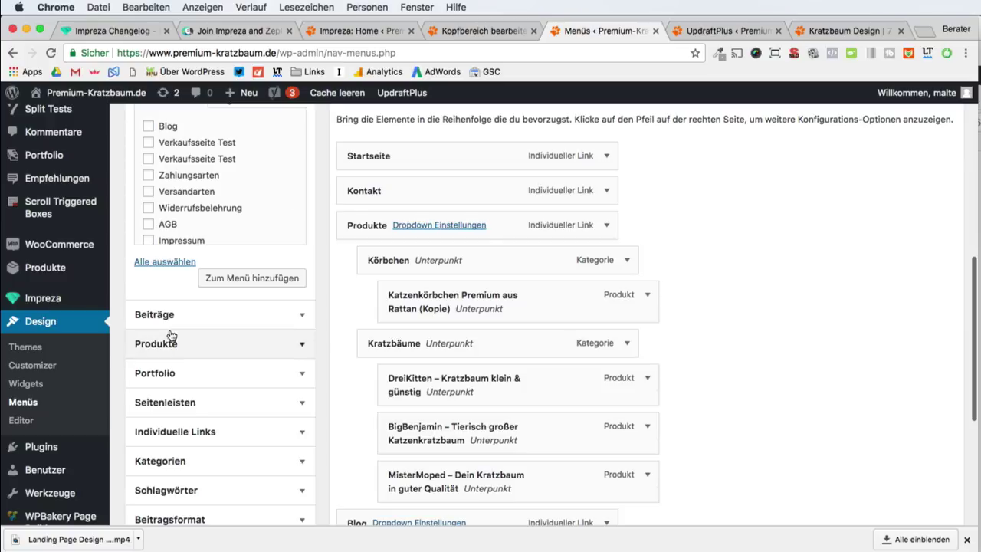
{"action": "left_click", "coordinate": [151, 404]}
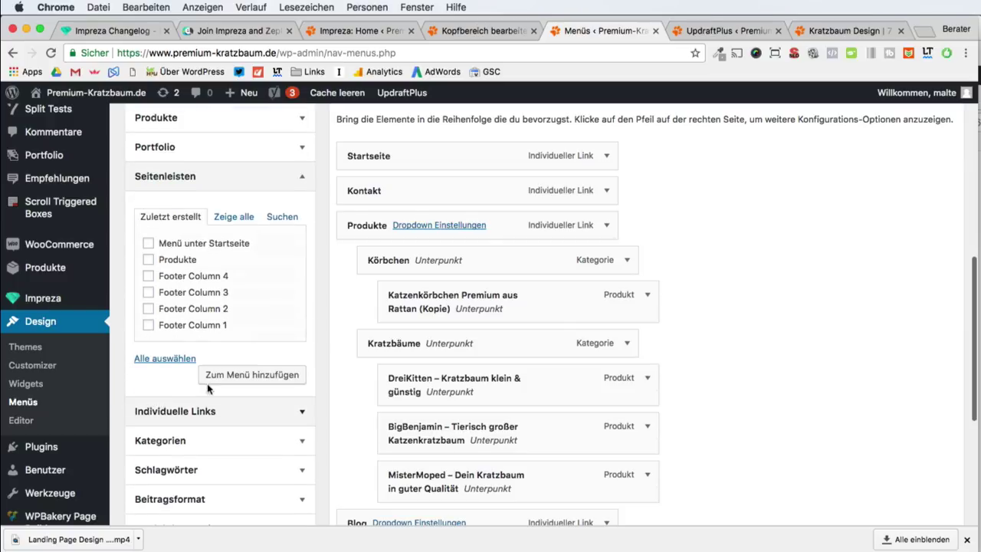
- Check the Seitenleisten box in the page's view options and add the Menü unter Startseite sidebar to the Haupt-Navigation menu
{"action": "scroll", "coordinate": [881, 180], "scroll_direction": "up", "scroll_amount": 15}
{"action": "left_click", "coordinate": [881, 114]}
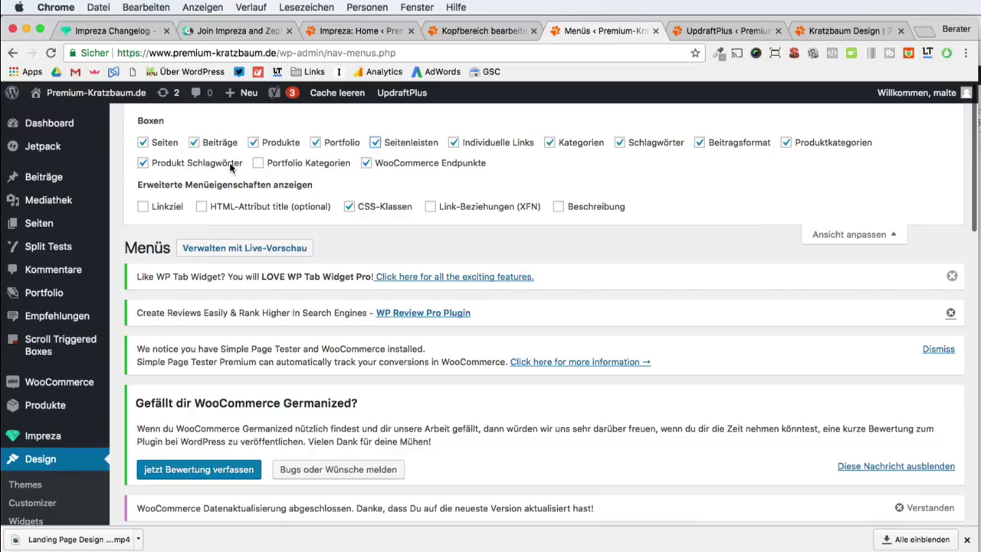
{"action": "scroll", "coordinate": [305, 160], "scroll_direction": "down", "scroll_amount": 10}
{"action": "scroll", "coordinate": [305, 163], "scroll_direction": "up", "scroll_amount": 1}
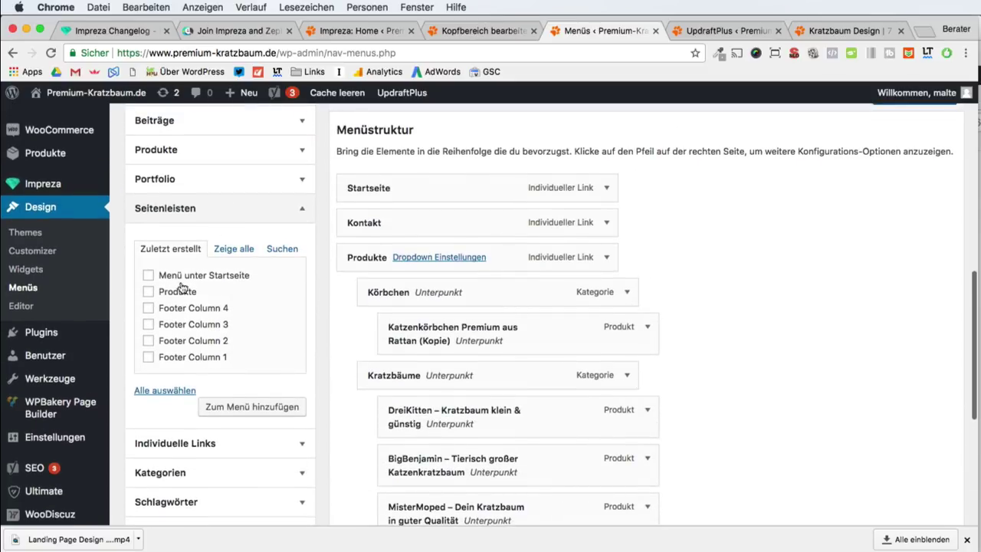
{"action": "left_click", "coordinate": [227, 409]}
- Nest the Menü unter Startseite sidebar as a sub-item of Startseite and save the menu
{"action": "scroll", "coordinate": [475, 279], "scroll_direction": "down", "scroll_amount": 6}
{"action": "left_click_drag", "start_coordinate": [444, 309], "coordinate": [541, 264]}
{"action": "left_click", "coordinate": [889, 140]}
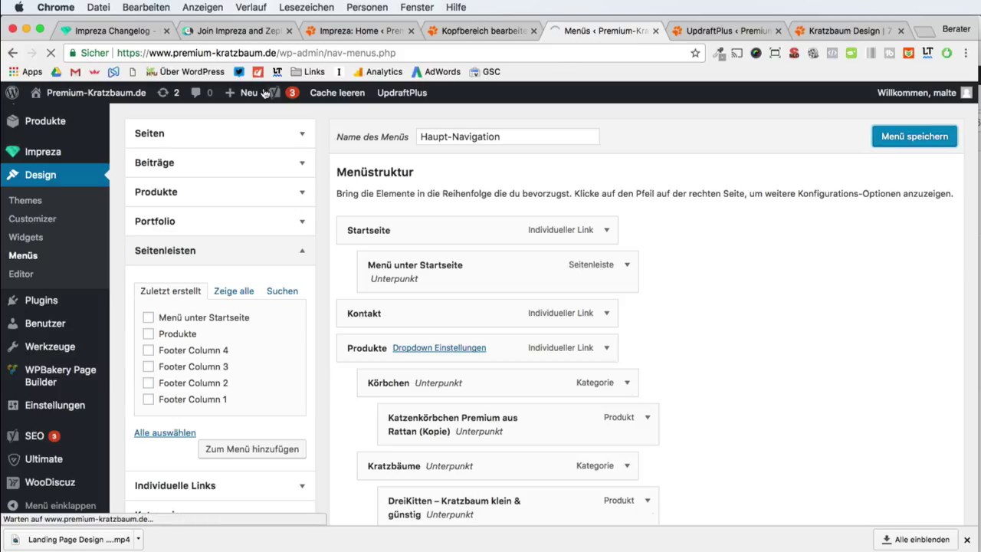
- Open the live homepage in a new tab and examine the dropdown under Startseite, including its newsletter e-mail field
{"action": "left_click", "coordinate": [95, 92], "text": "super"}
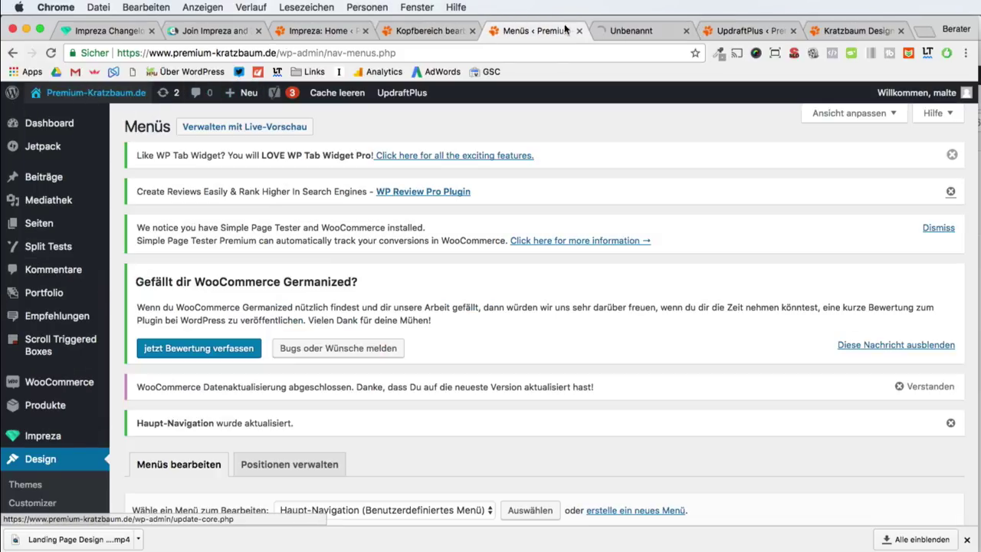
{"action": "left_click", "coordinate": [650, 30]}
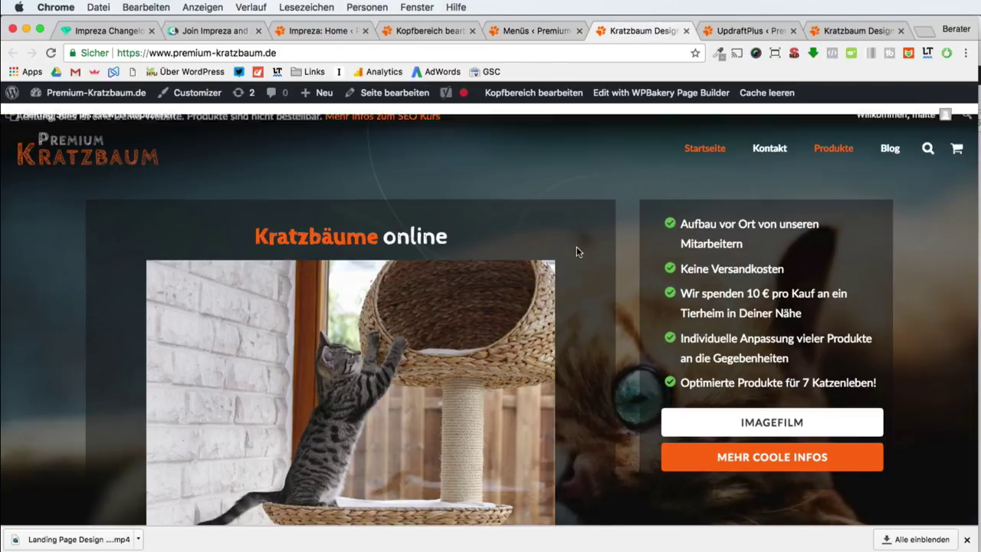
{"action": "mouse_move", "coordinate": [709, 151]}
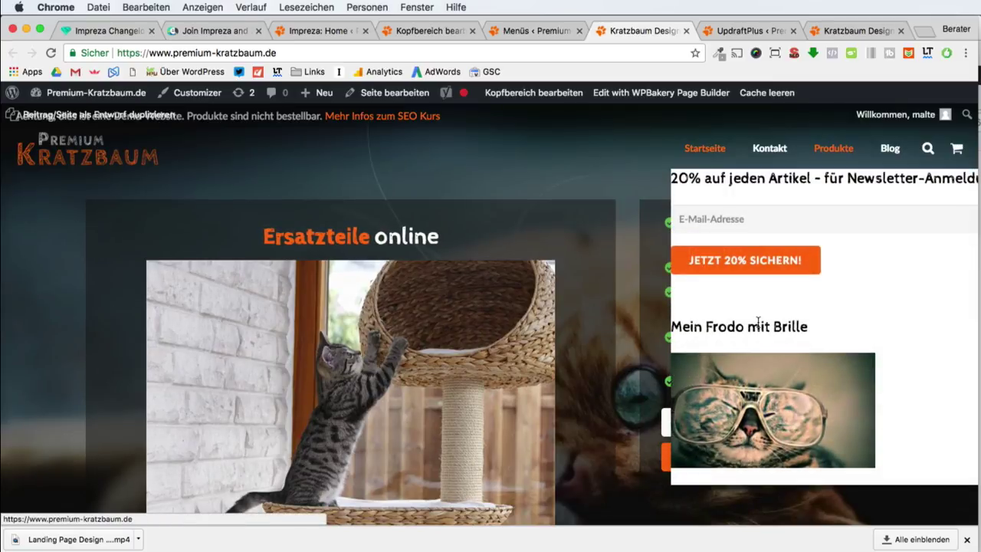
{"action": "left_click", "coordinate": [763, 211]}
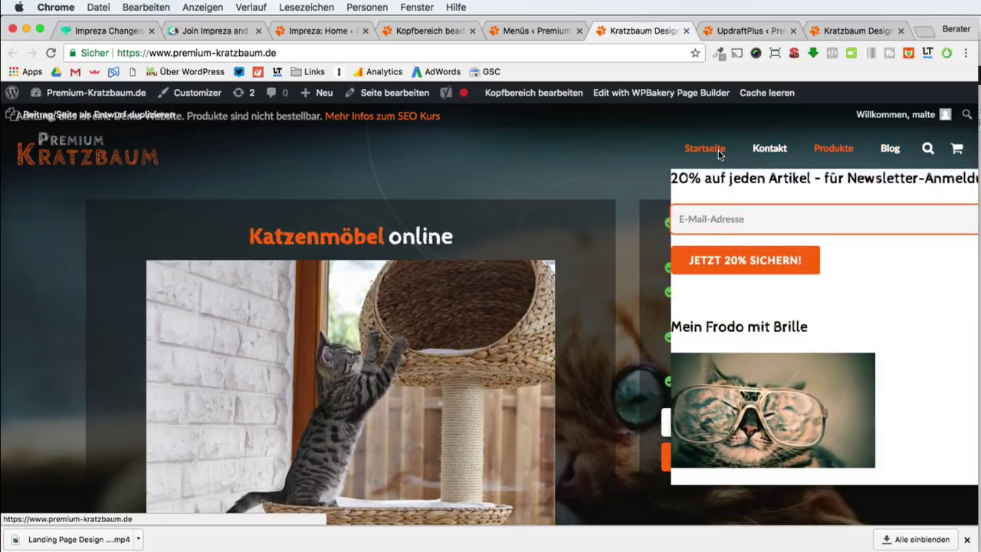
- Inspect the Startseite menu item in the developer tools and select its menu-item-1008 list element
{"action": "right_click", "coordinate": [721, 149]}
{"action": "left_click", "coordinate": [760, 298]}
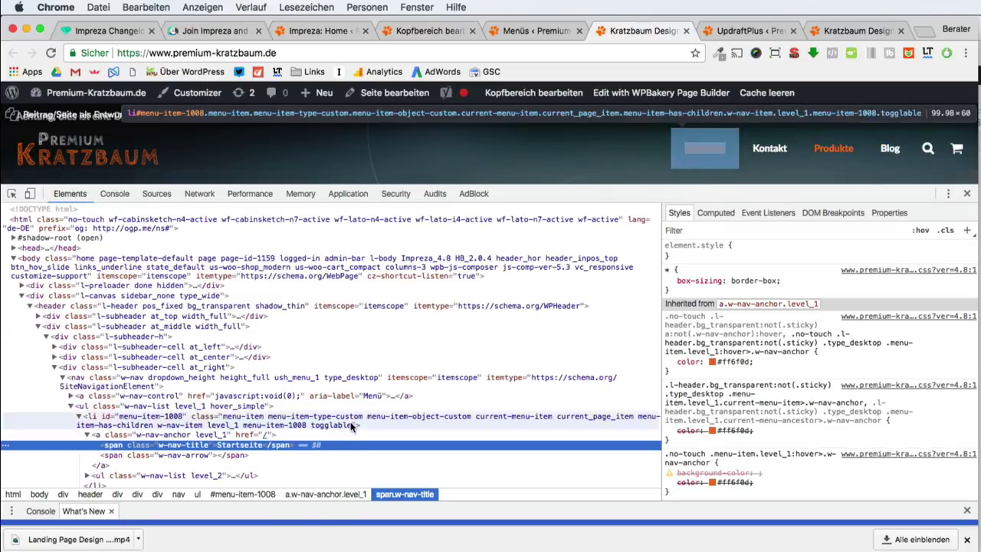
{"action": "left_click", "coordinate": [356, 421]}
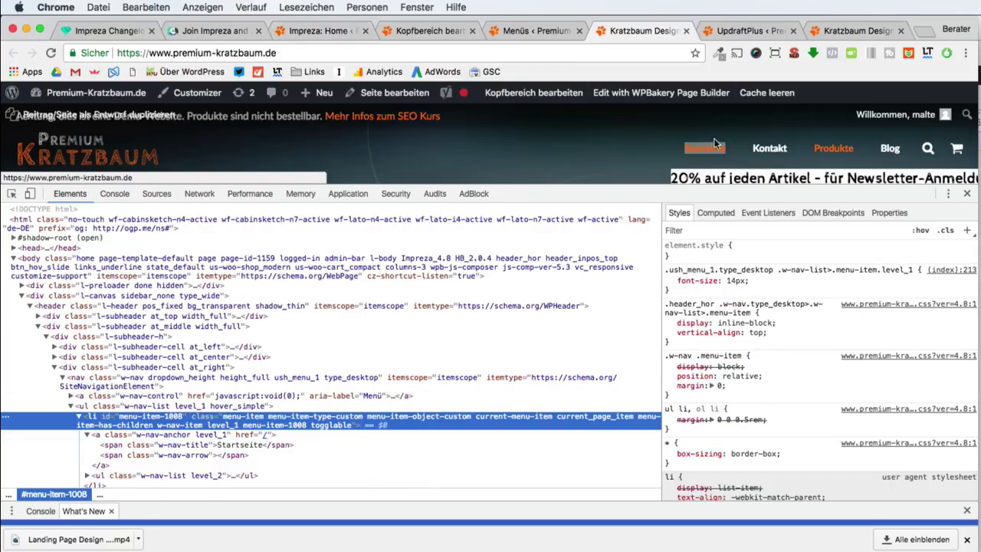
- Switch to the Impreza admin tab and open the Site Header for editing from the Kopfbereiche list
{"action": "left_click", "coordinate": [337, 31]}
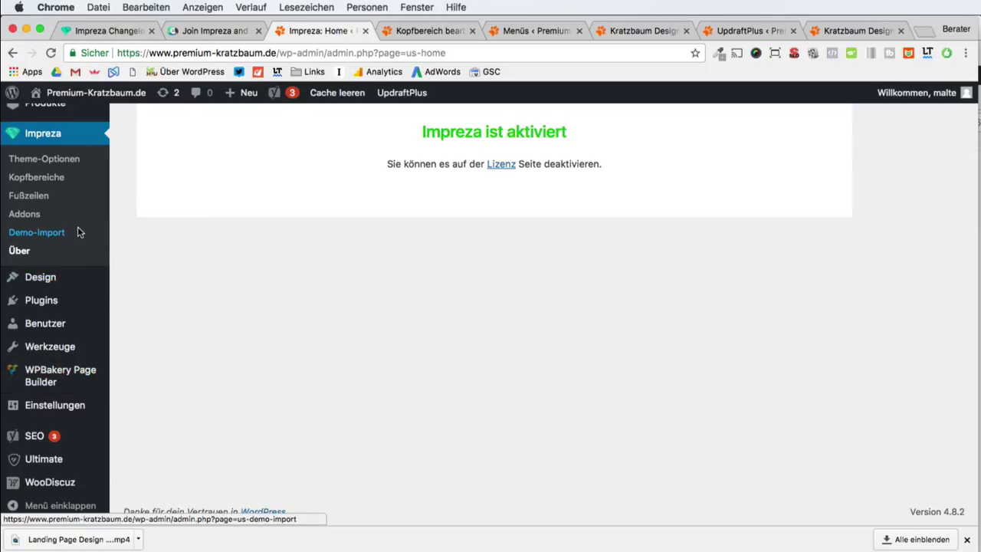
{"action": "scroll", "coordinate": [74, 213], "scroll_direction": "up", "scroll_amount": 1}
{"action": "left_click", "coordinate": [62, 184]}
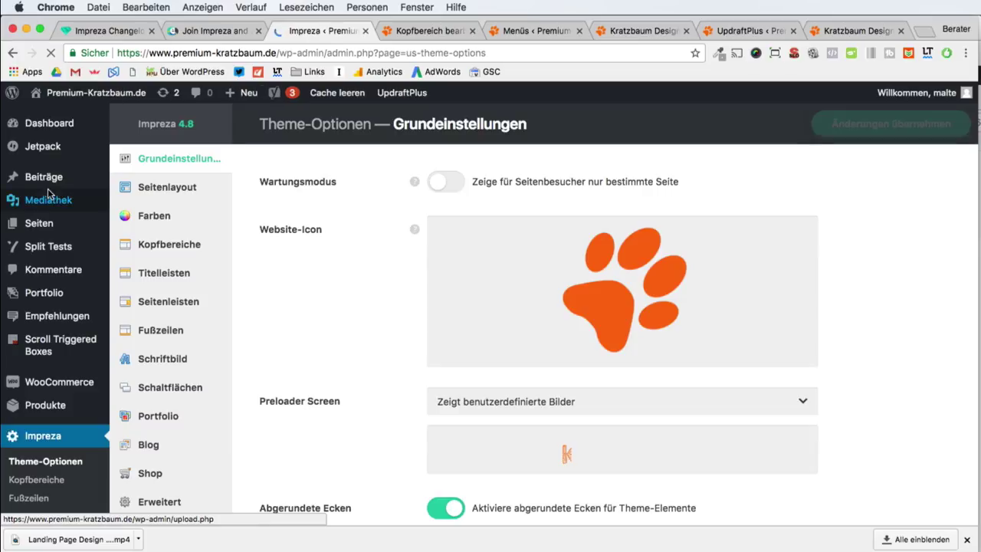
{"action": "scroll", "coordinate": [47, 431], "scroll_direction": "down", "scroll_amount": 2}
{"action": "left_click", "coordinate": [47, 431]}
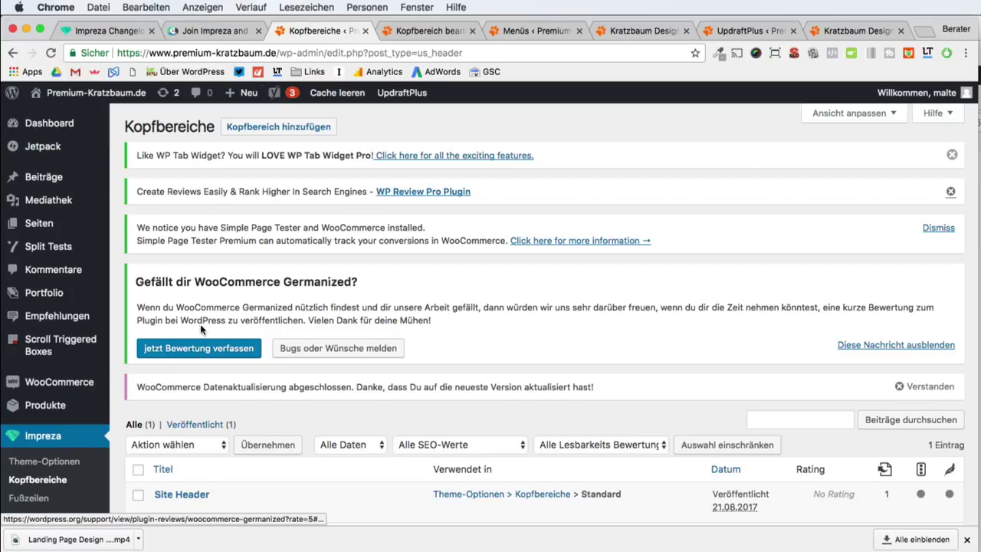
{"action": "scroll", "coordinate": [200, 360], "scroll_direction": "down", "scroll_amount": 4}
{"action": "left_click", "coordinate": [165, 385]}
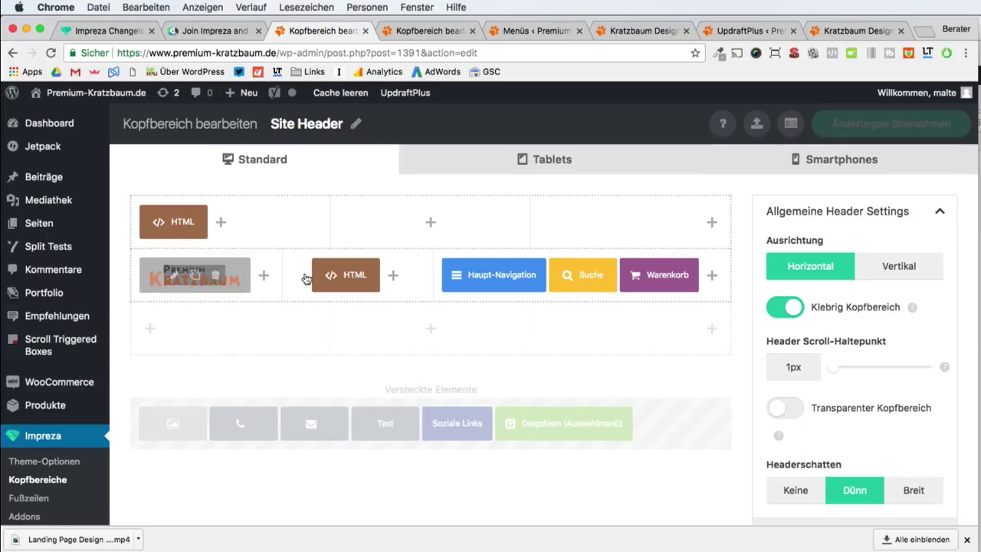
- Set the Haupt-Navigation element's spacing between main items to 86px, apply it and save the header
{"action": "mouse_move", "coordinate": [344, 280]}
{"action": "mouse_move", "coordinate": [516, 284]}
{"action": "left_click", "coordinate": [474, 276]}
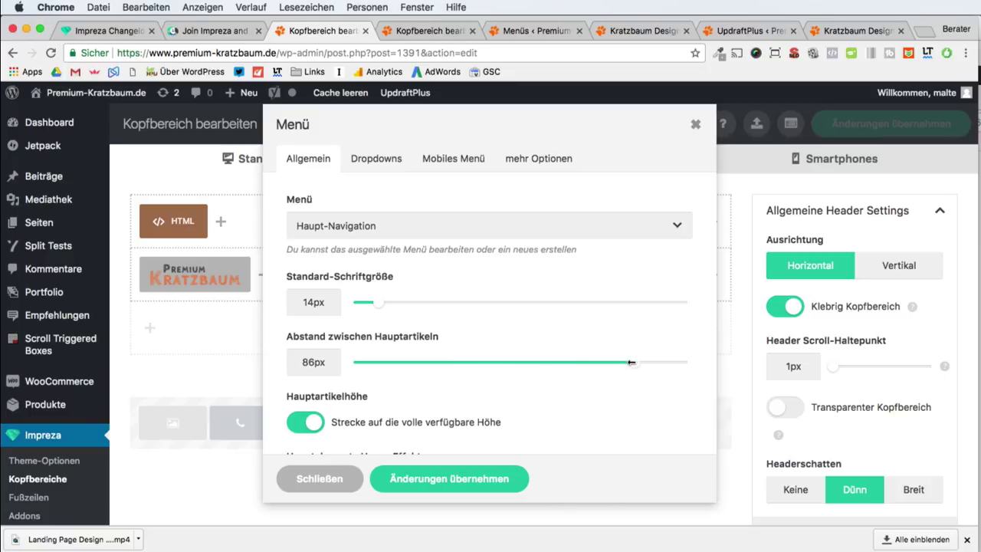
{"action": "left_click", "coordinate": [497, 470]}
{"action": "left_click", "coordinate": [891, 123]}
- Reload the live homepage, check the Startseite dropdown and open the developer tools on that menu item
{"action": "left_click", "coordinate": [867, 29]}
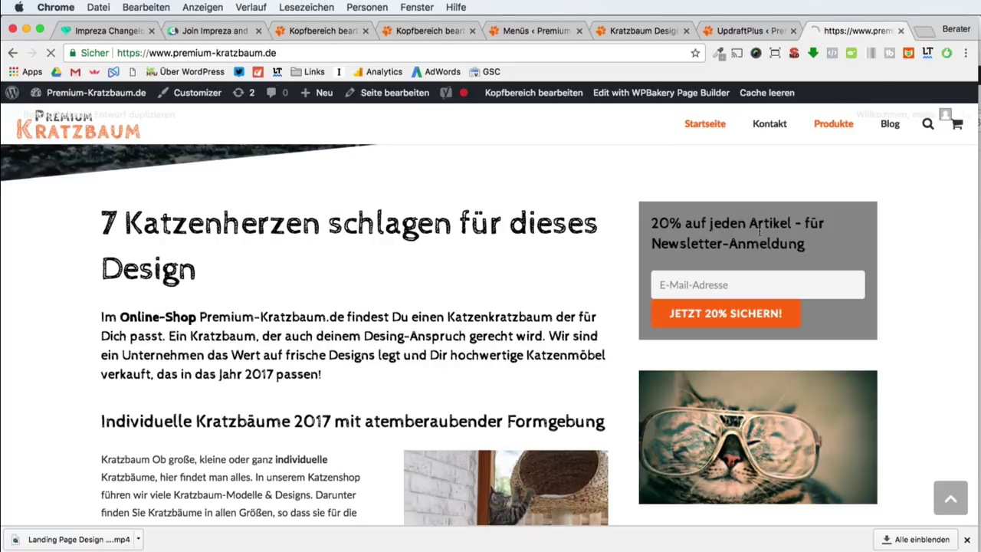
{"action": "mouse_move", "coordinate": [597, 128]}
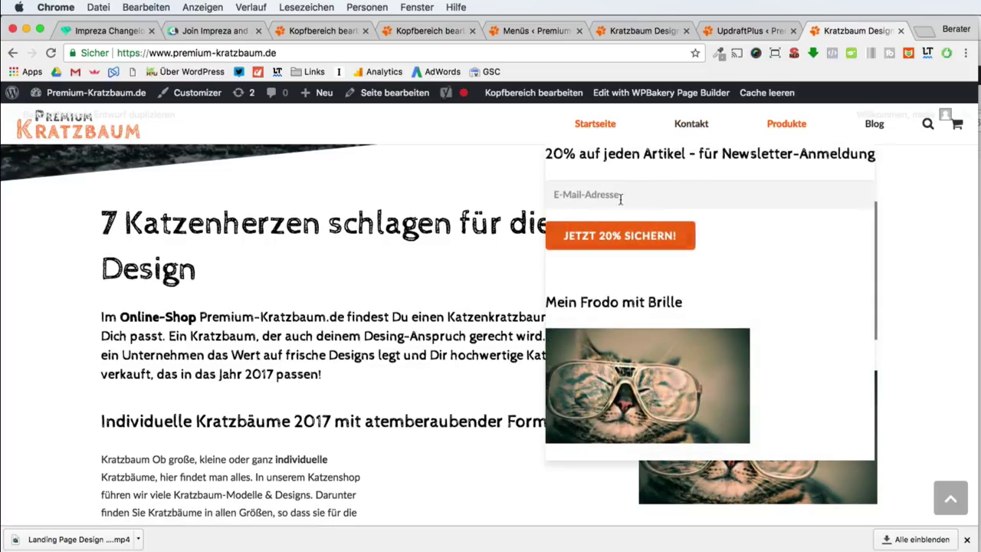
{"action": "right_click", "coordinate": [590, 126]}
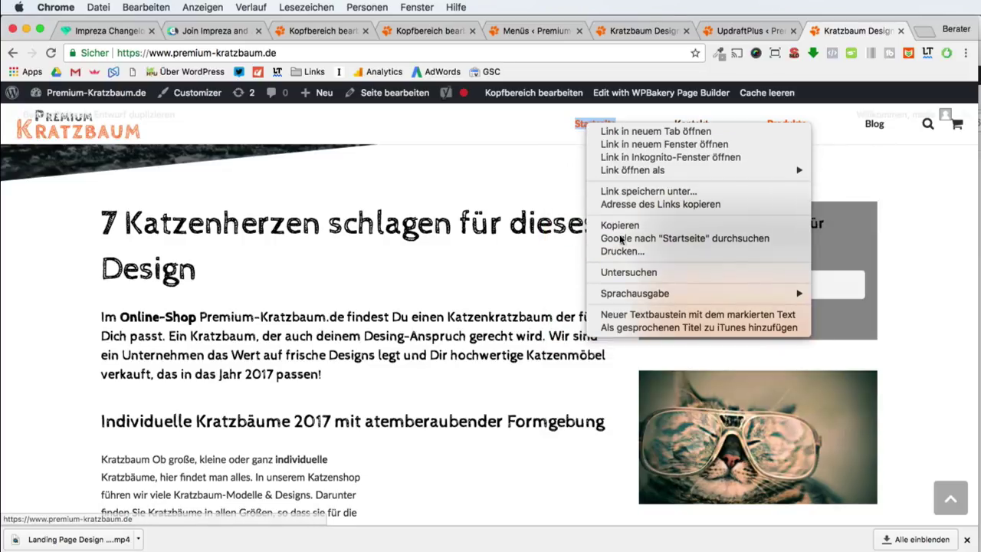
{"action": "left_click", "coordinate": [635, 275]}
{"action": "left_click_drag", "start_coordinate": [604, 185], "coordinate": [552, 406]}
{"action": "right_click", "coordinate": [549, 264]}
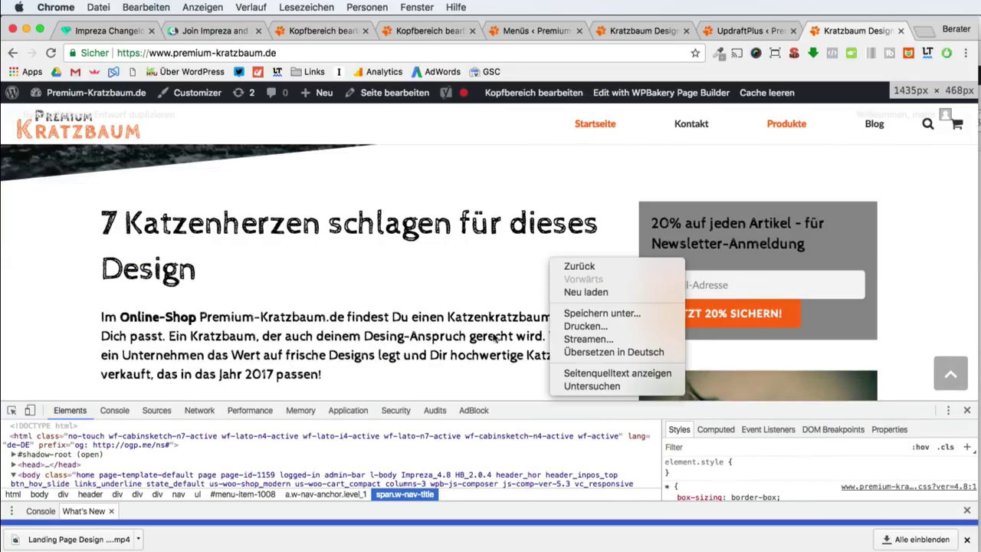
{"action": "left_click", "coordinate": [65, 413]}
- Pick Startseite with the element inspector and force the :hover state on its menu-item-1008 list element
{"action": "left_click", "coordinate": [13, 413]}
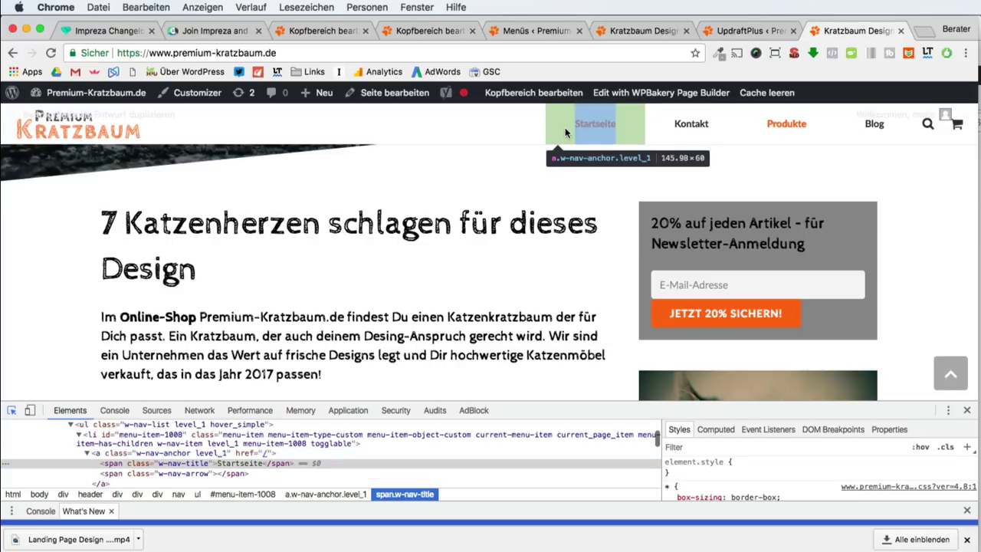
{"action": "left_click", "coordinate": [586, 123]}
{"action": "left_click_drag", "start_coordinate": [745, 402], "coordinate": [744, 320]}
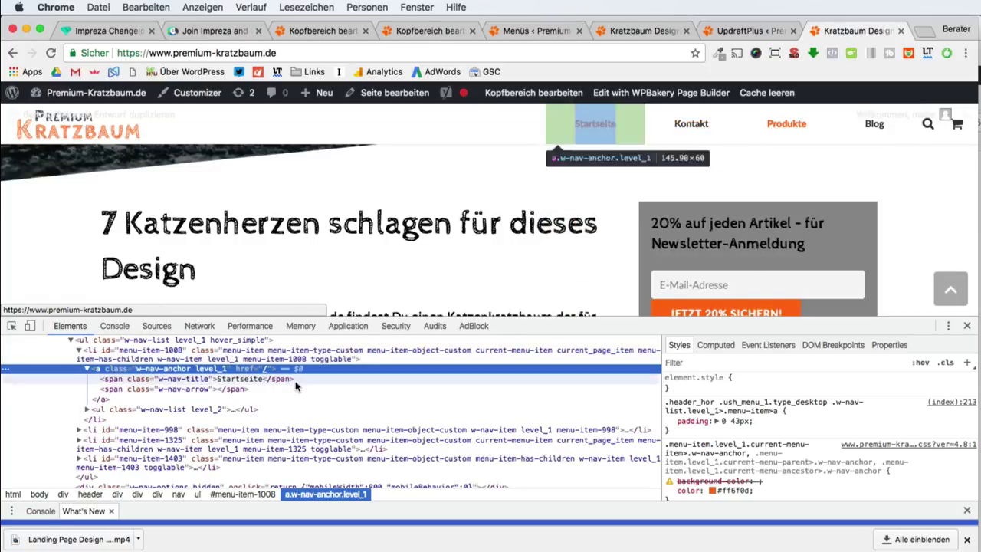
{"action": "left_click", "coordinate": [119, 361]}
{"action": "scroll", "coordinate": [119, 365], "scroll_direction": "up", "scroll_amount": 2}
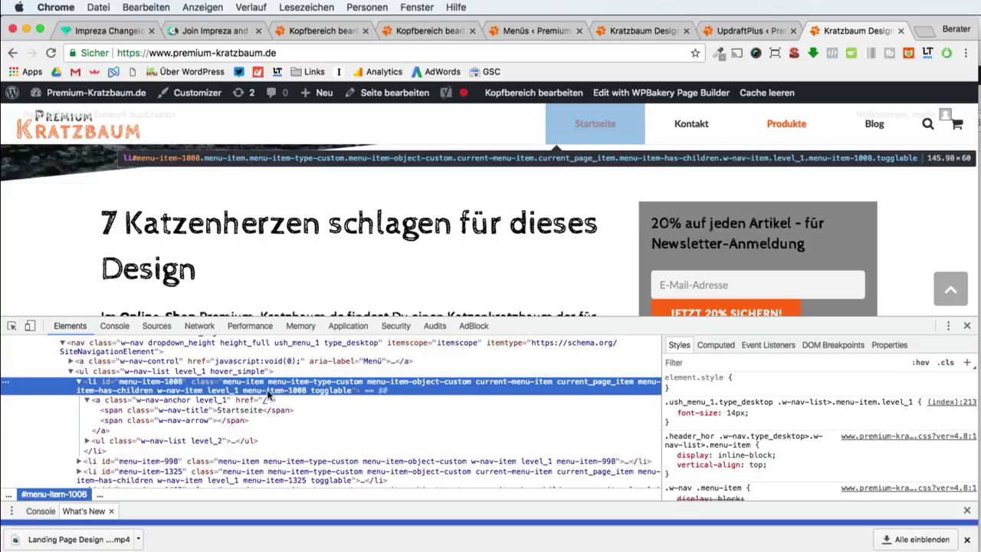
{"action": "mouse_move", "coordinate": [600, 127]}
{"action": "left_click", "coordinate": [922, 363]}
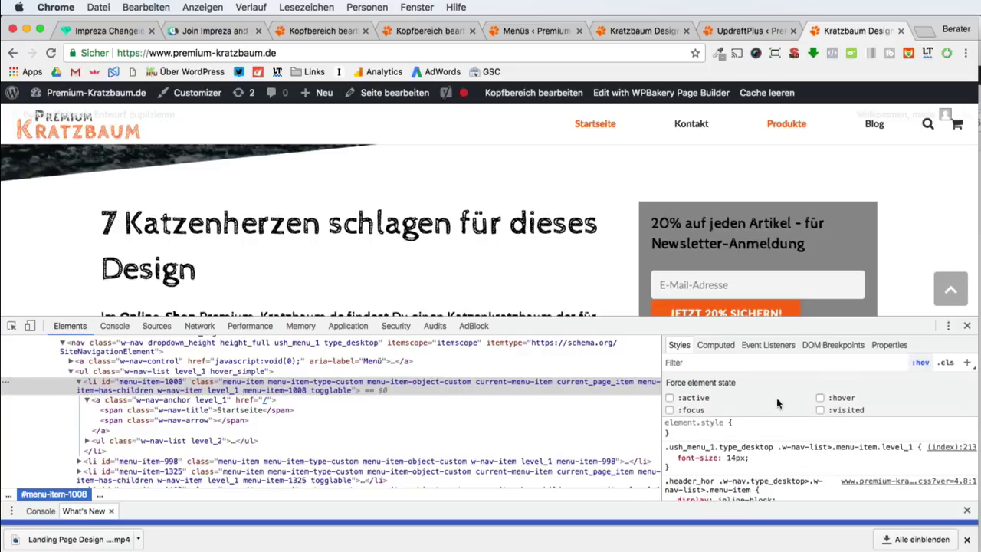
{"action": "left_click", "coordinate": [828, 398]}
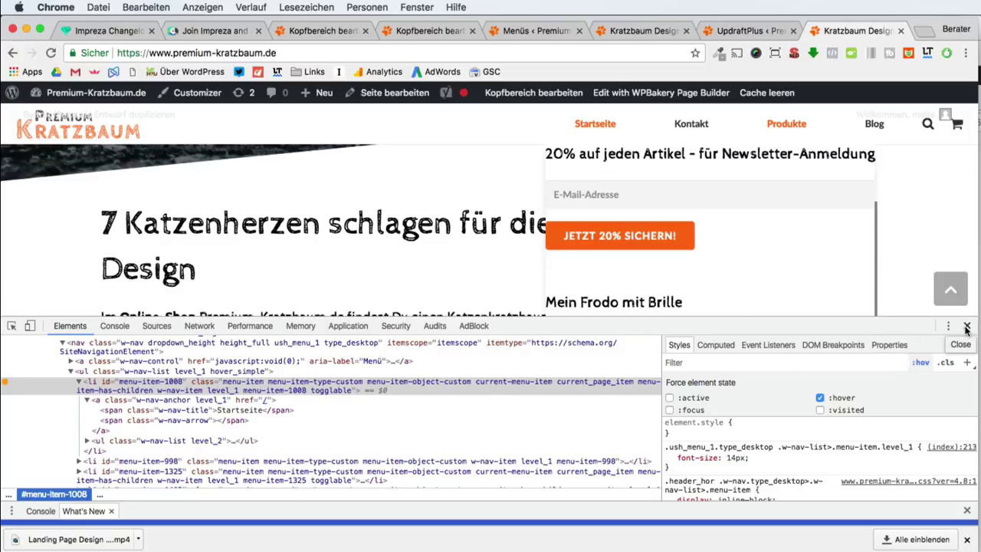
{"action": "left_click_drag", "start_coordinate": [926, 319], "coordinate": [926, 396]}
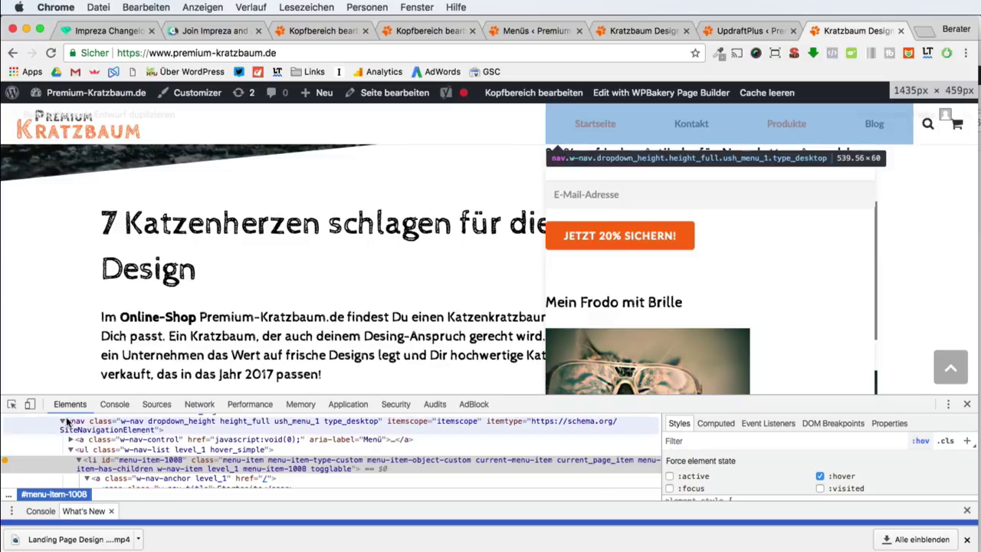
- Select the dropdown's text-23 newsletter widget and add a div#text-23 style rule with padding: 50px
{"action": "left_click", "coordinate": [11, 406]}
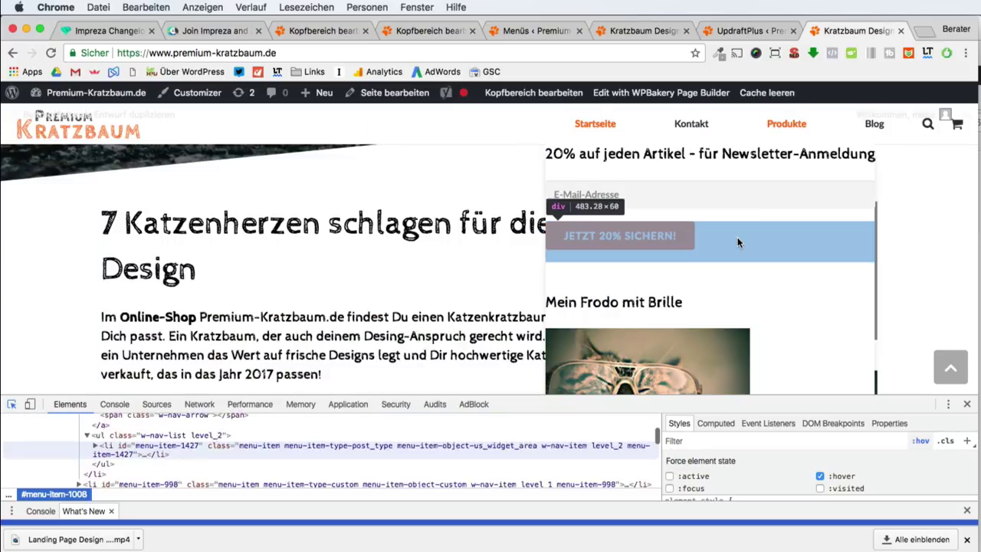
{"action": "left_click", "coordinate": [751, 170]}
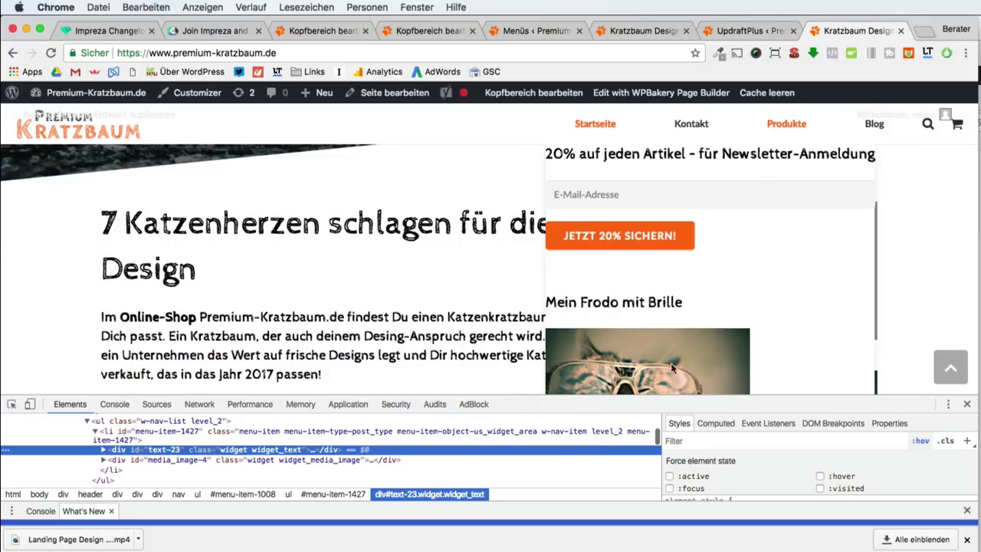
{"action": "left_click_drag", "start_coordinate": [493, 404], "coordinate": [493, 326]}
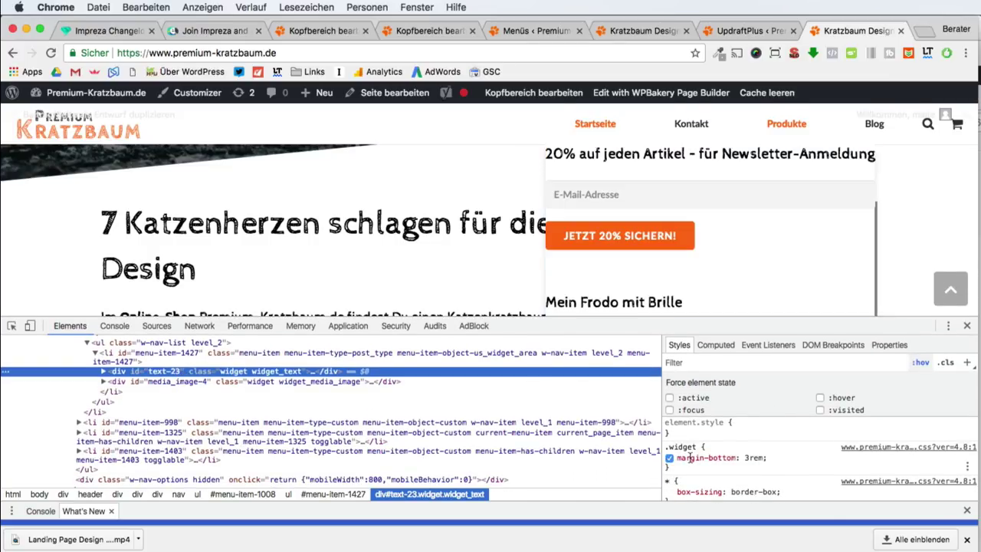
{"action": "left_click", "coordinate": [967, 362]}
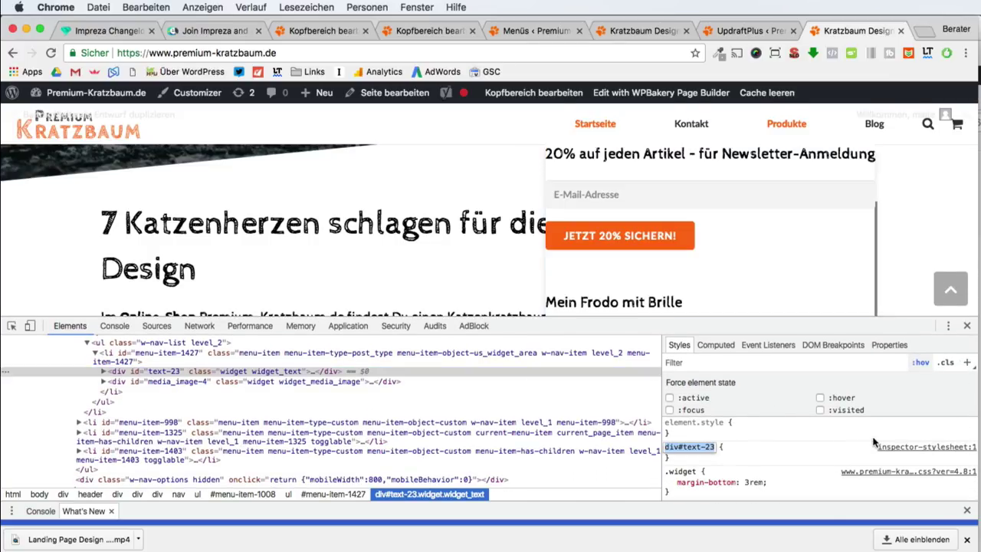
{"action": "key", "text": "Return"}
{"action": "type", "text": "padding: 50px;"}
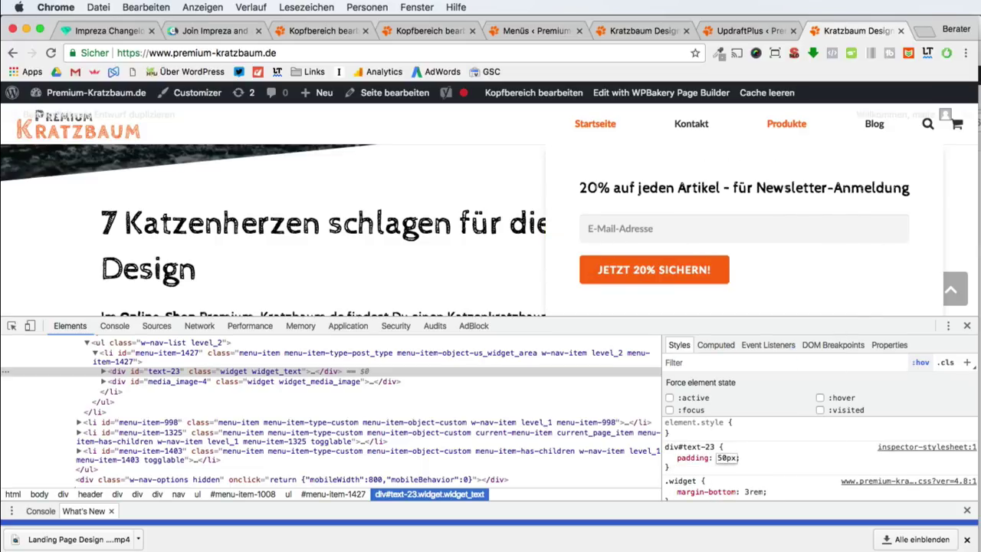
- Close the developer tools and examine the Startseite dropdown with its padded newsletter form on the page
{"action": "scroll", "coordinate": [826, 262], "scroll_direction": "down", "scroll_amount": 5}
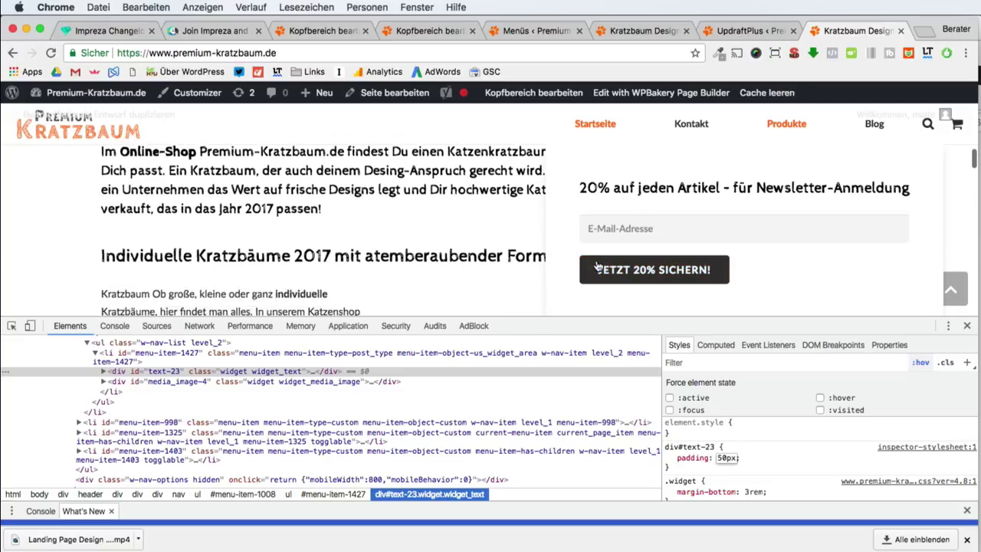
{"action": "left_click", "coordinate": [966, 328]}
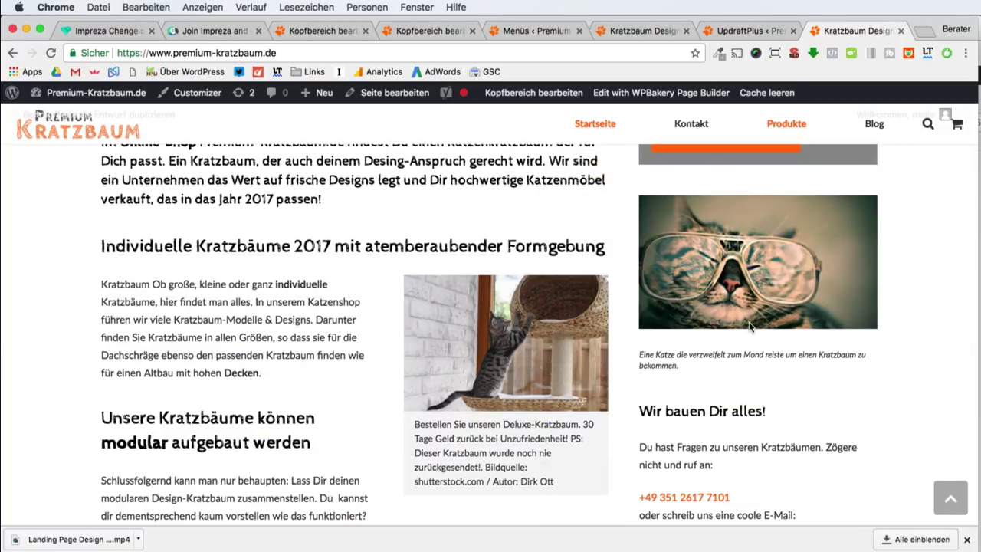
{"action": "left_click", "coordinate": [641, 228]}
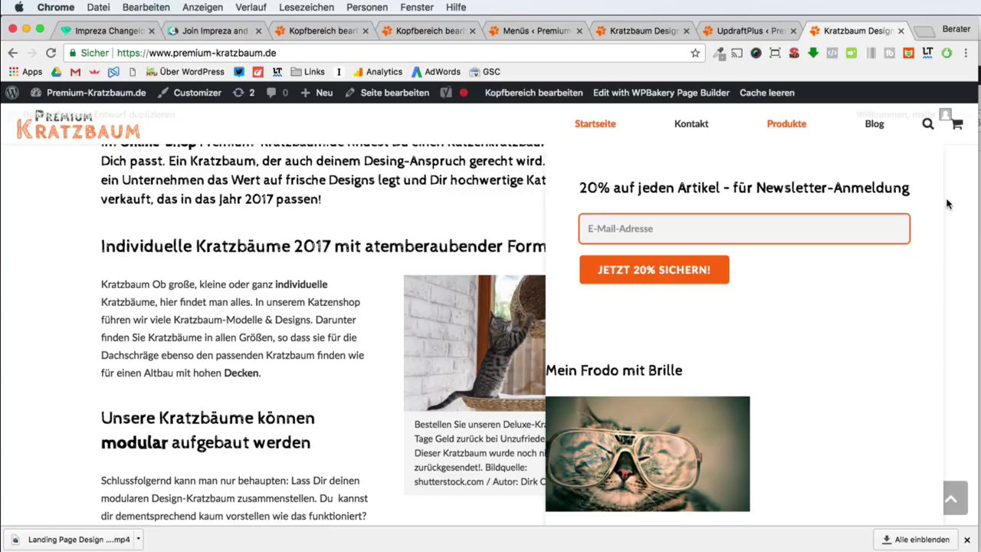
{"action": "scroll", "coordinate": [613, 383], "scroll_direction": "down", "scroll_amount": 1}
{"action": "right_click", "coordinate": [633, 374]}
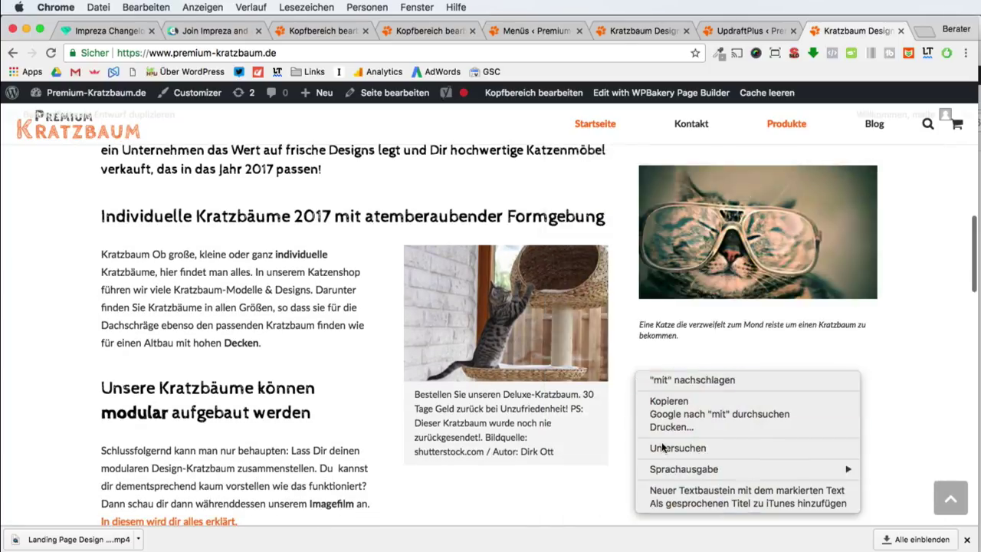
{"action": "left_click", "coordinate": [680, 447]}
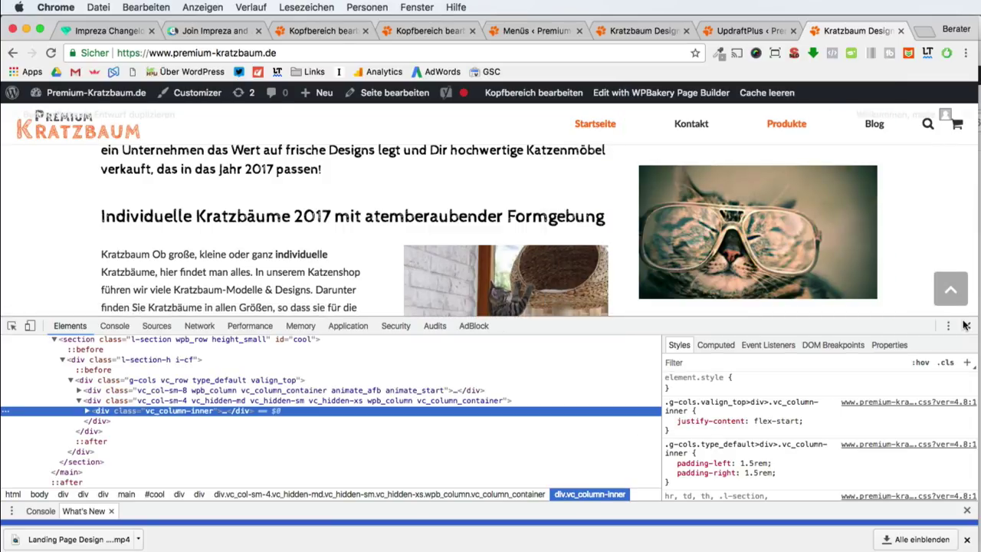
{"action": "left_click", "coordinate": [967, 325]}
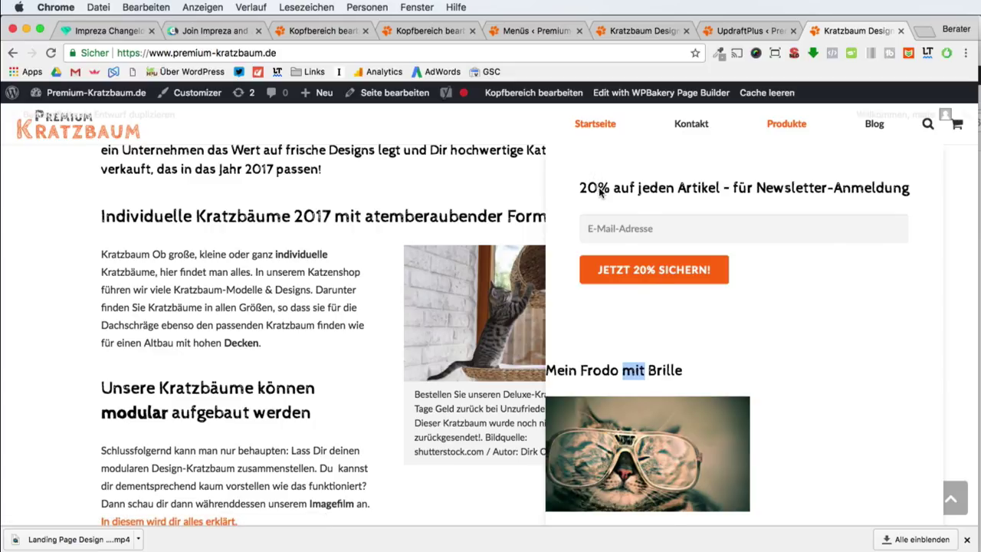
- Reopen the developer tools and force :hover on both the Startseite link and its menu-item-1008 list element
{"action": "right_click", "coordinate": [602, 188]}
{"action": "left_click", "coordinate": [647, 263]}
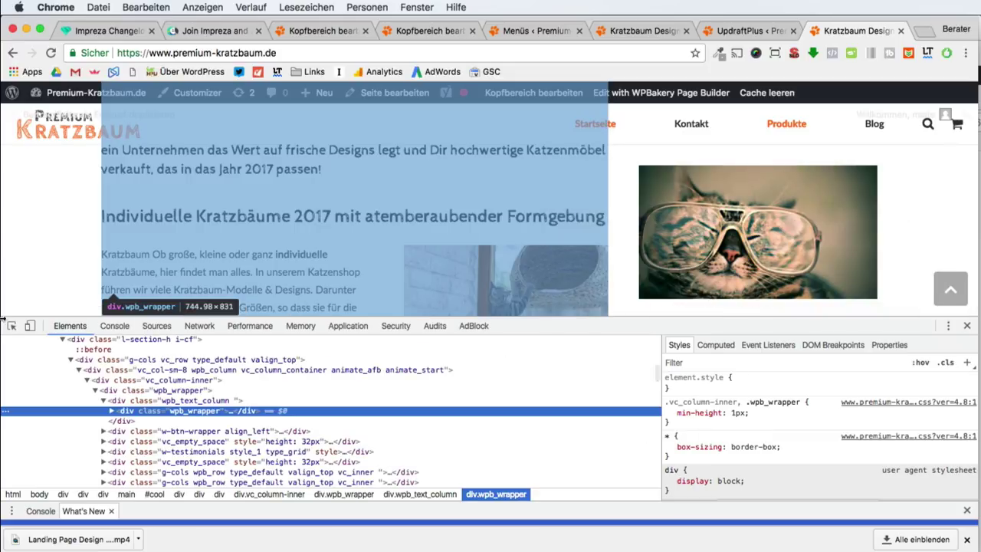
{"action": "left_click", "coordinate": [16, 328]}
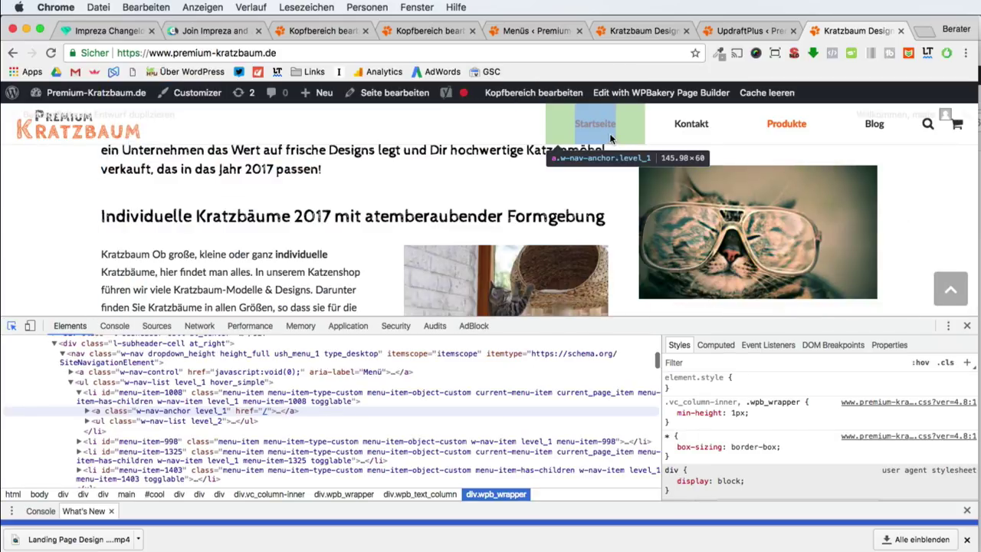
{"action": "left_click", "coordinate": [634, 141]}
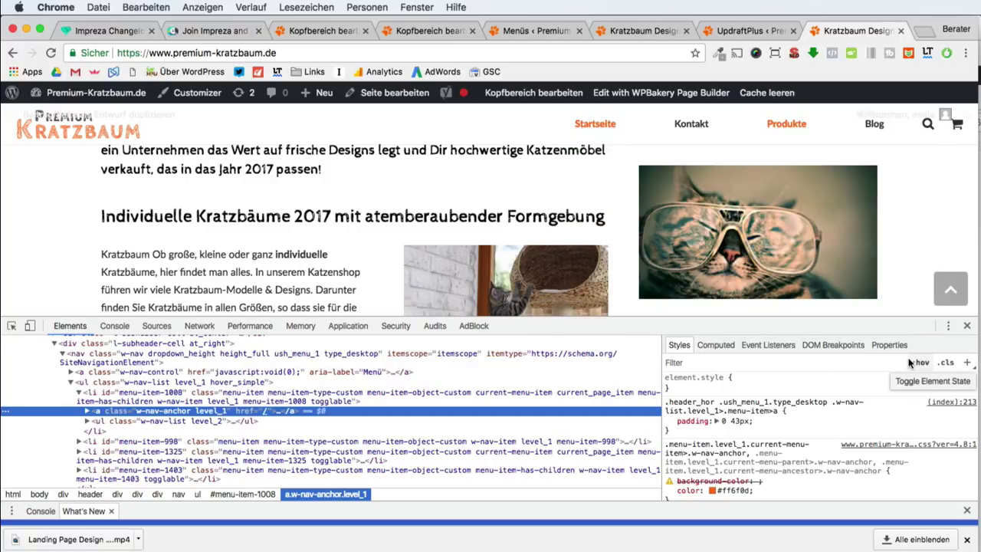
{"action": "left_click", "coordinate": [919, 363]}
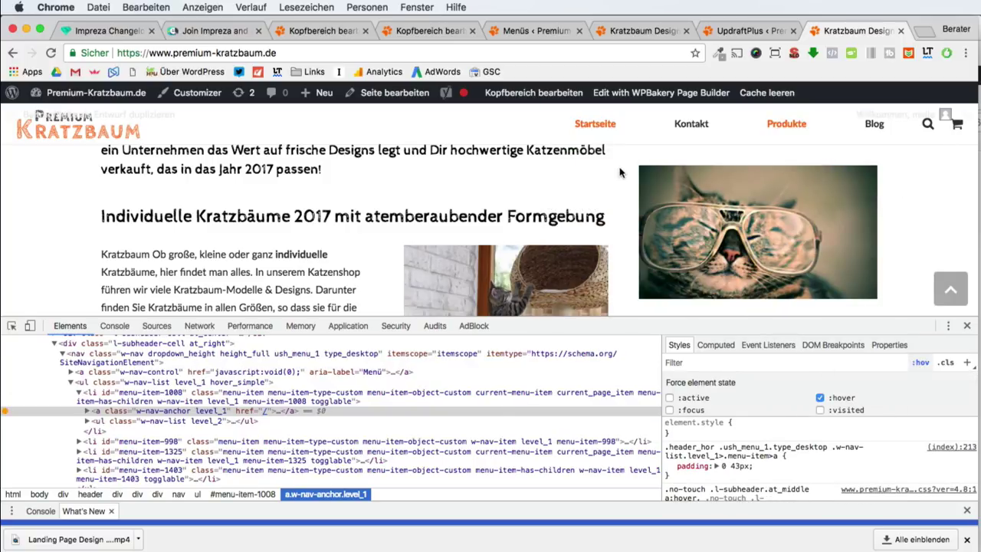
{"action": "left_click", "coordinate": [183, 393]}
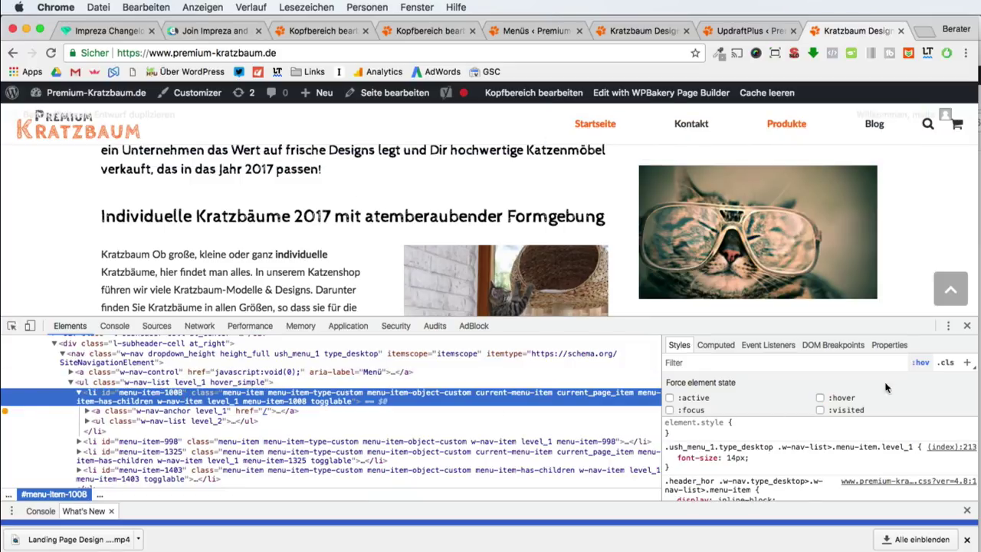
{"action": "left_click", "coordinate": [843, 399]}
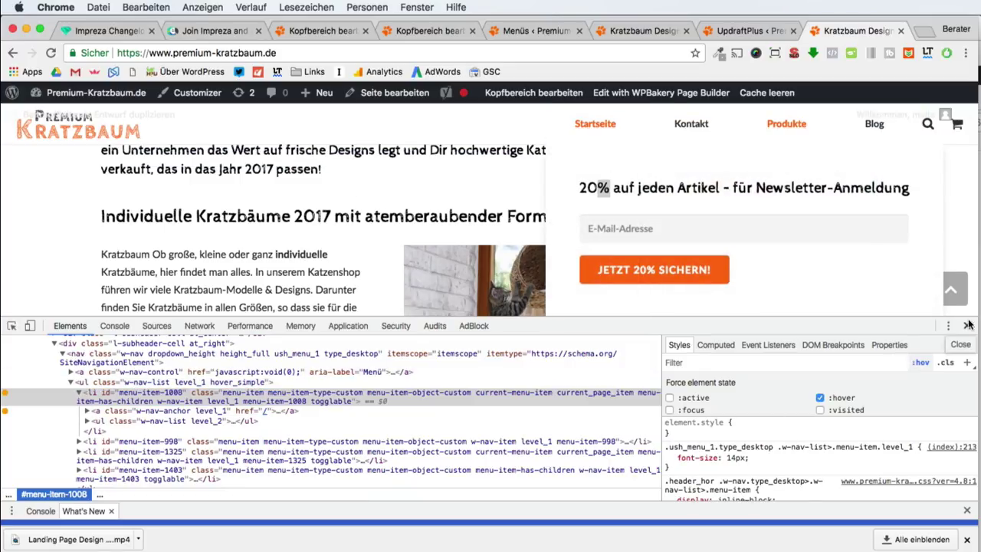
- Select the text-23 newsletter widget element, copy its div#text-23 padding rule, and close the developer tools
{"action": "scroll", "coordinate": [460, 268], "scroll_direction": "down", "scroll_amount": 1}
{"action": "left_click", "coordinate": [12, 326]}
{"action": "left_click", "coordinate": [786, 258]}
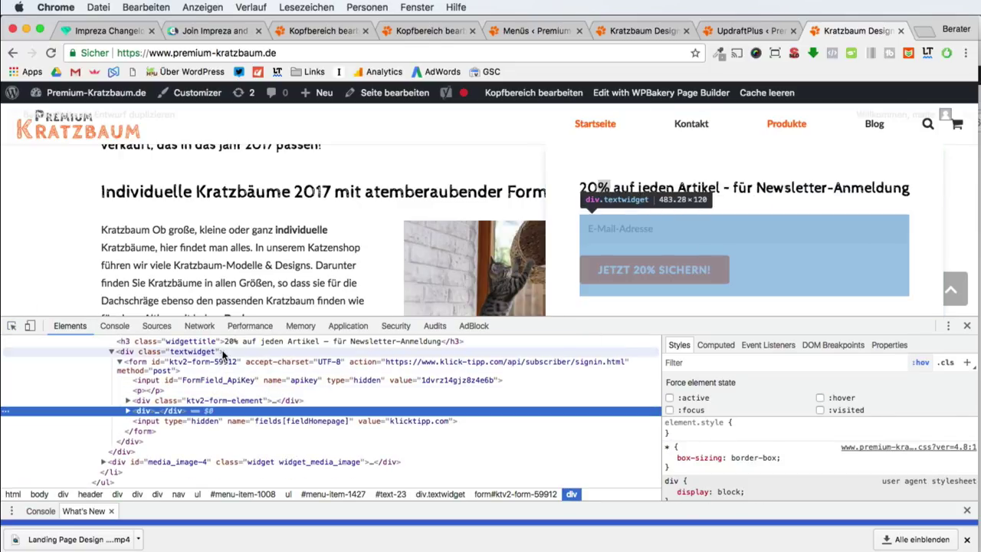
{"action": "scroll", "coordinate": [214, 368], "scroll_direction": "up", "scroll_amount": 1}
{"action": "left_click", "coordinate": [161, 353]}
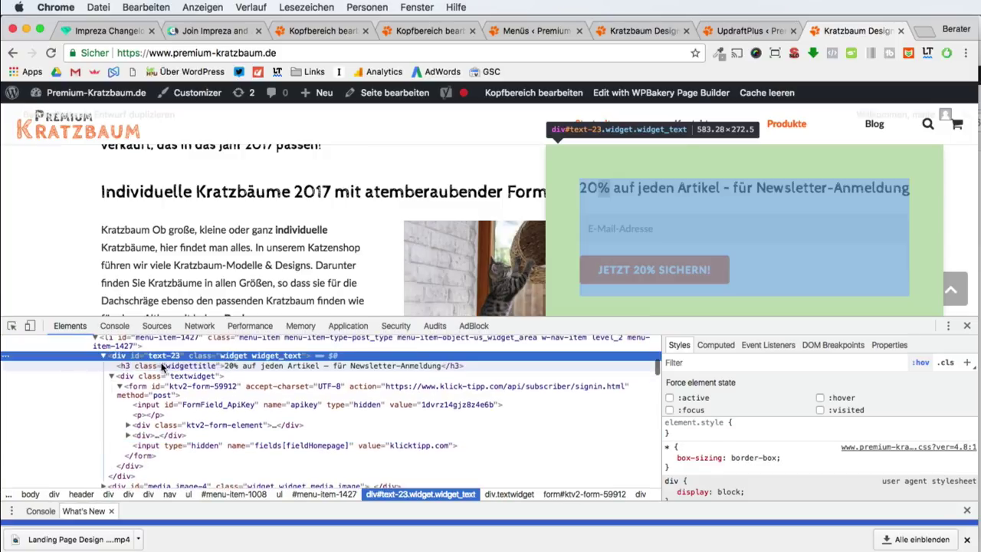
{"action": "left_click_drag", "start_coordinate": [672, 468], "coordinate": [665, 446]}
{"action": "key", "text": "super+c"}
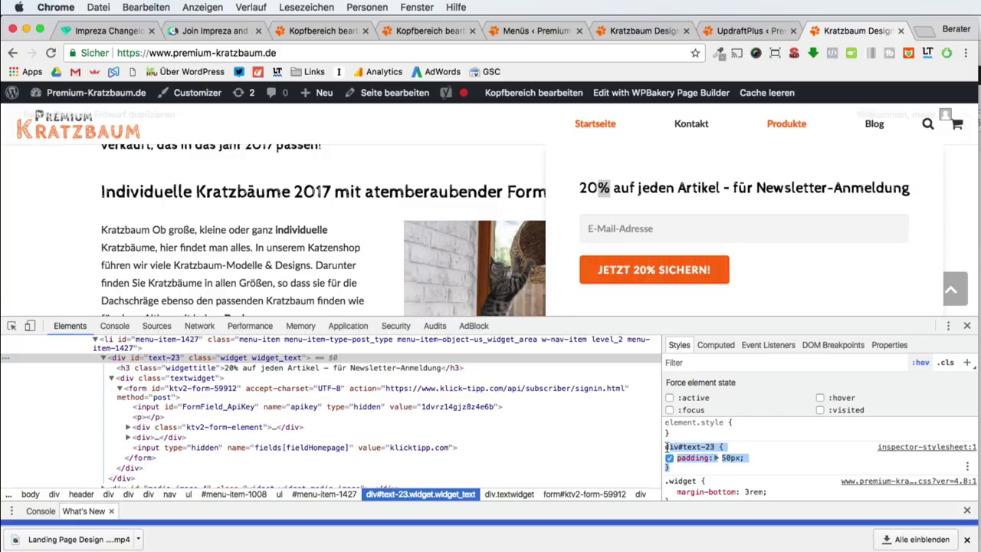
{"action": "left_click", "coordinate": [967, 326]}
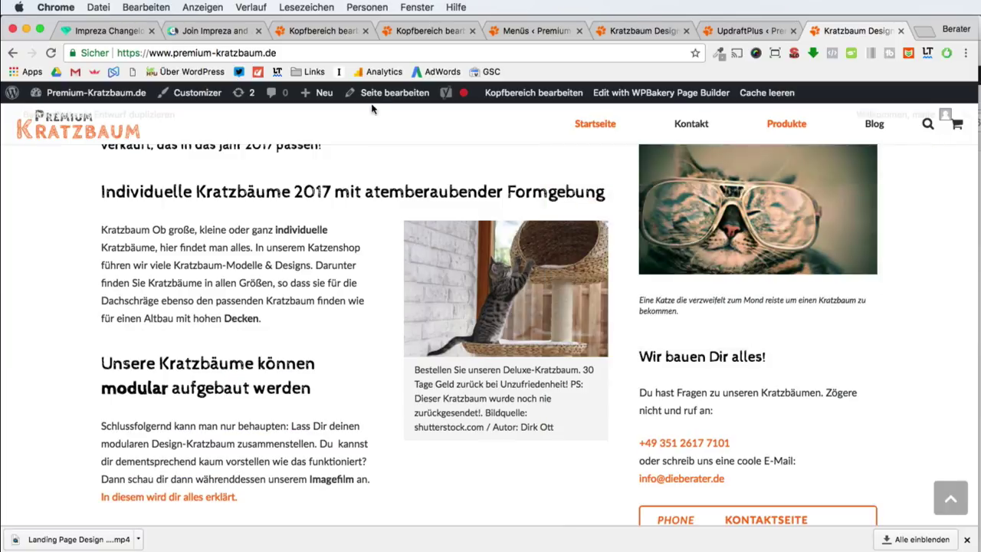
- Append the copied div#text-23 rule with padding: 50px to the Customizer's additional CSS, publish it, and leave the Customizer
{"action": "left_click", "coordinate": [175, 91]}
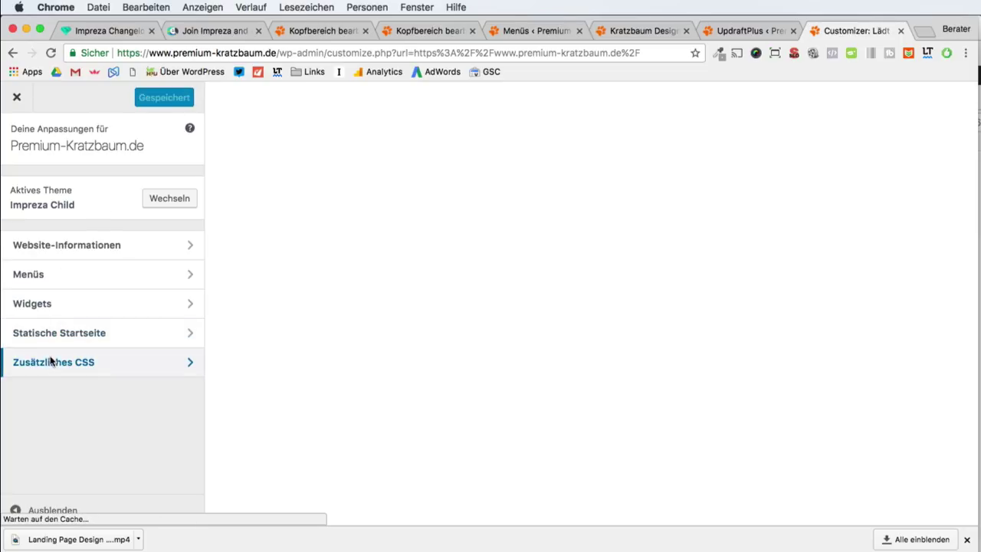
{"action": "left_click", "coordinate": [49, 361]}
{"action": "scroll", "coordinate": [51, 414], "scroll_direction": "down", "scroll_amount": 15}
{"action": "key", "text": "Return"}
{"action": "key", "text": "Return"}
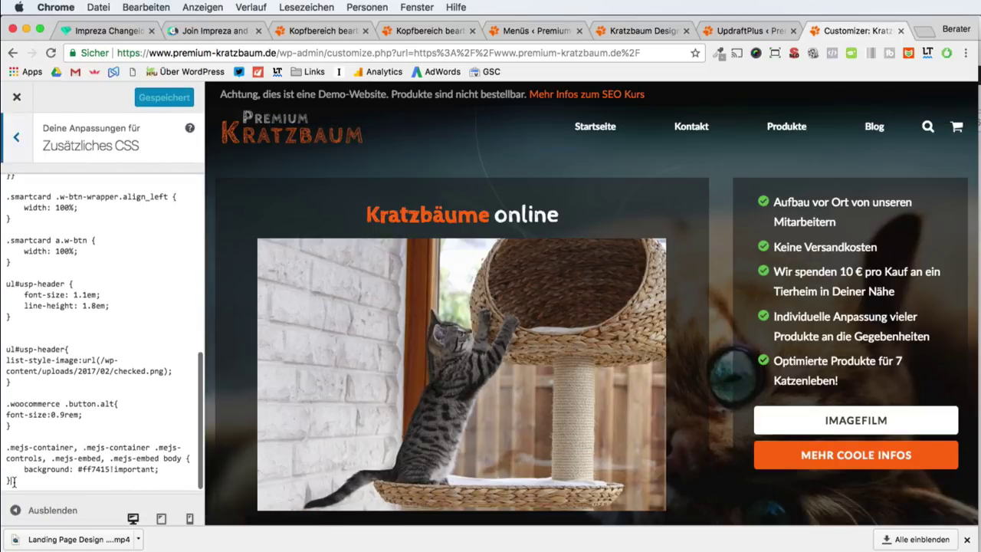
{"action": "key", "text": "super+v"}
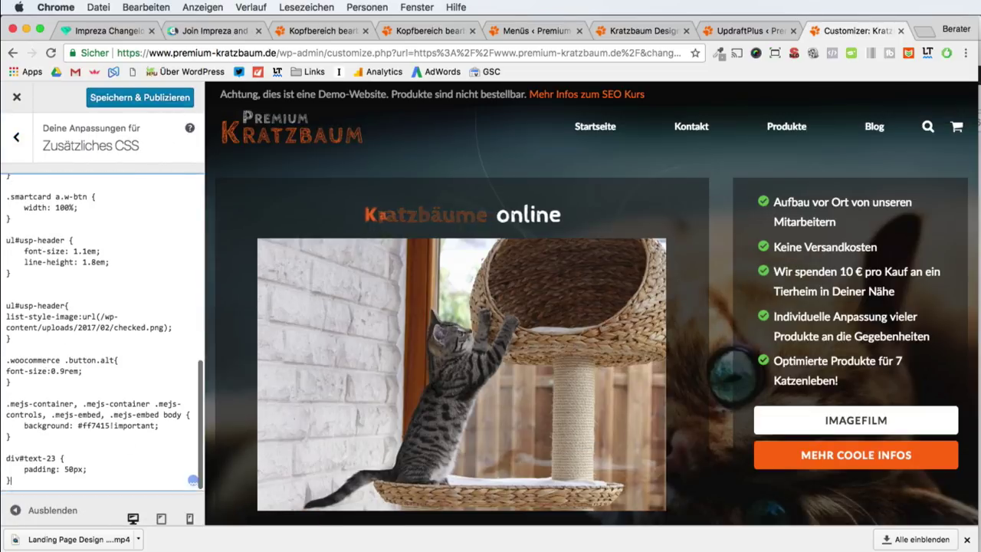
{"action": "left_click", "coordinate": [140, 97]}
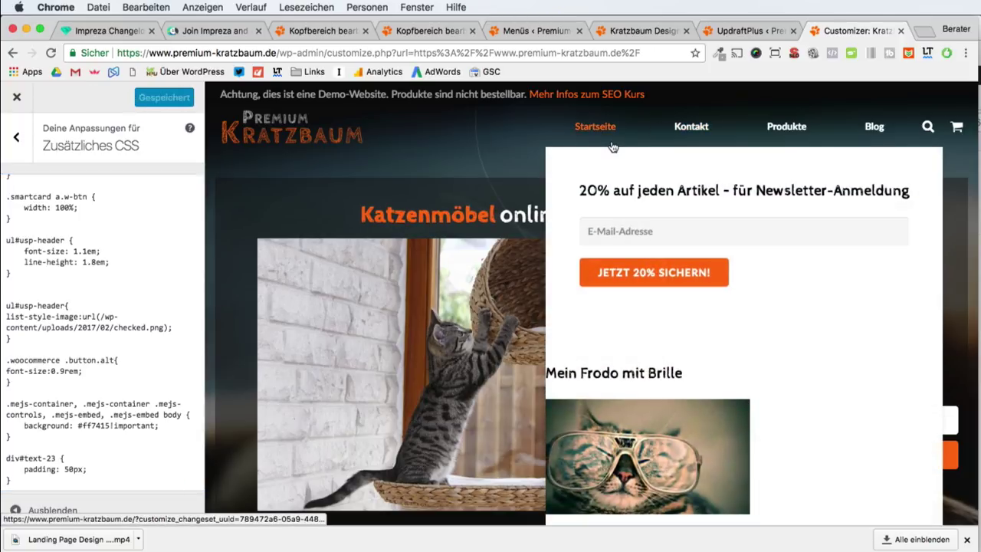
{"action": "left_click", "coordinate": [16, 98]}
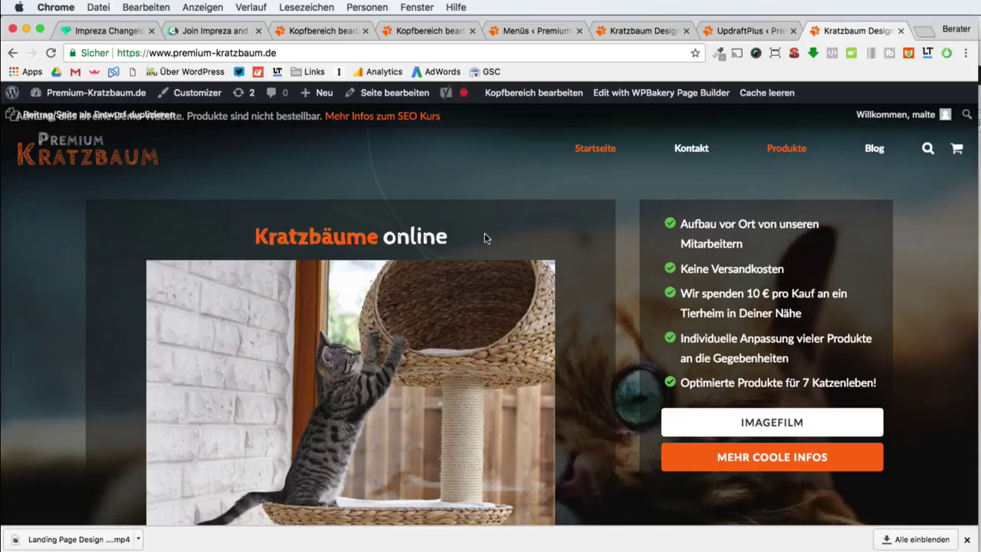
- Check the newsletter heading and e-mail field in the Startseite dropdown on the live page
{"action": "mouse_move", "coordinate": [587, 146]}
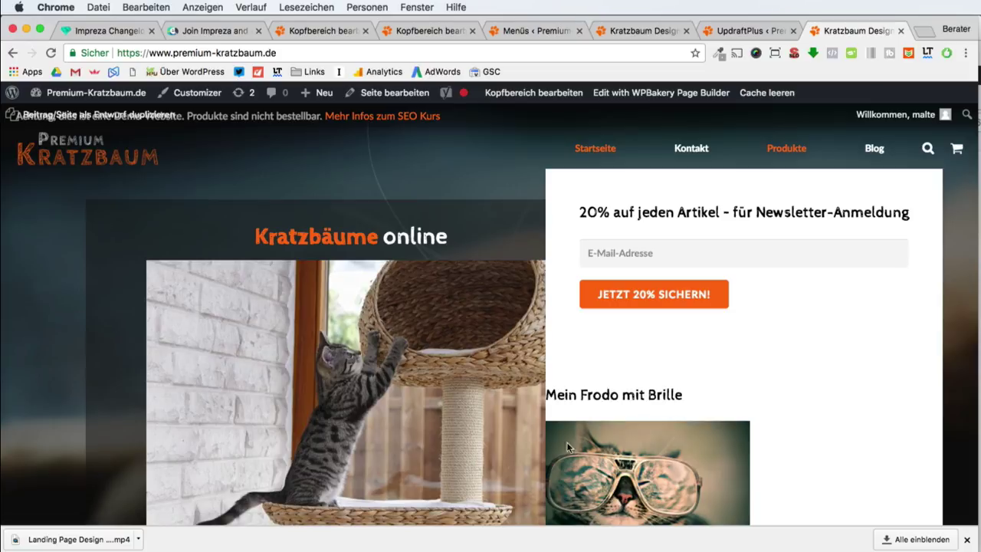
{"action": "triple_click", "coordinate": [623, 212]}
{"action": "left_click", "coordinate": [612, 263]}
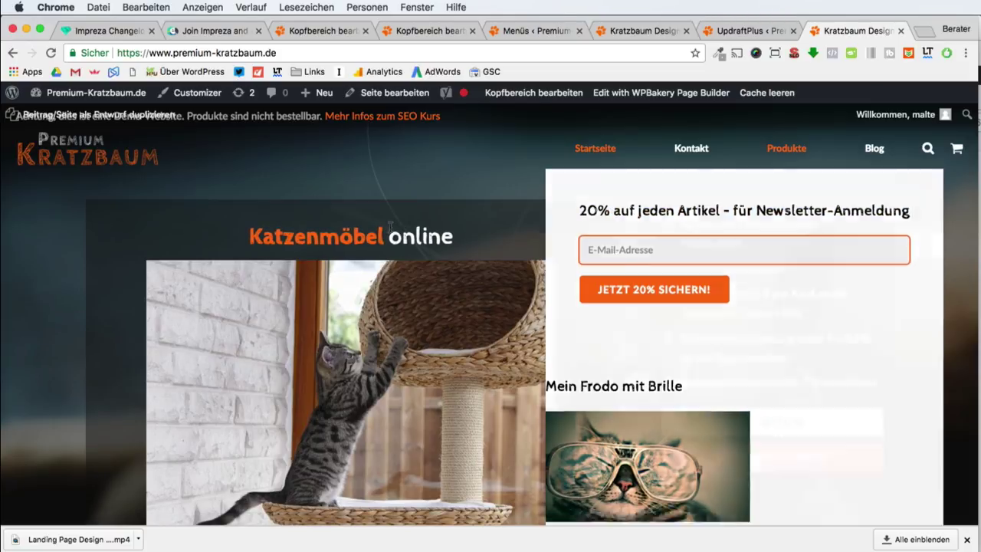
- Review the SVG upload and full RTL support entries under Version 4.8 in the Impreza changelog
{"action": "left_click", "coordinate": [117, 34]}
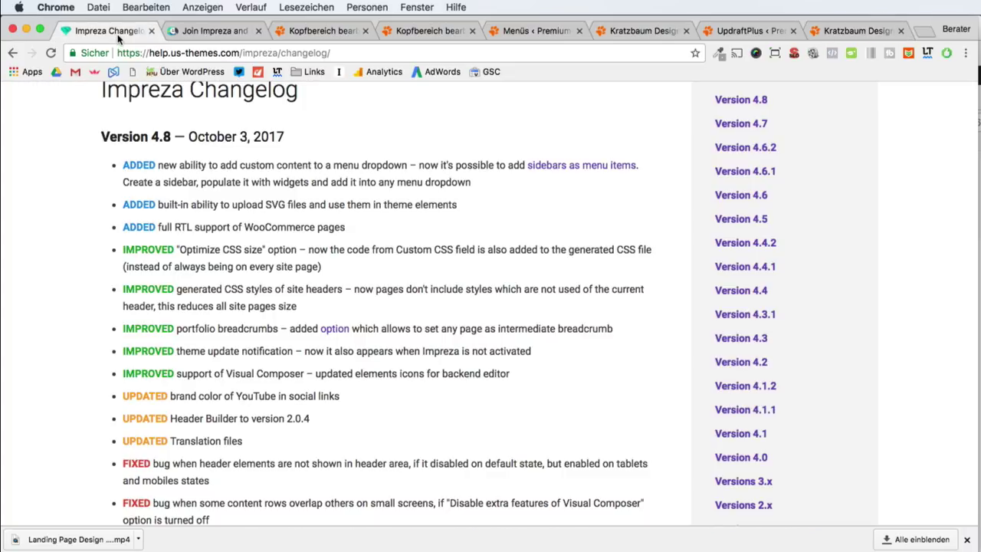
{"action": "left_click_drag", "start_coordinate": [158, 205], "coordinate": [461, 215]}
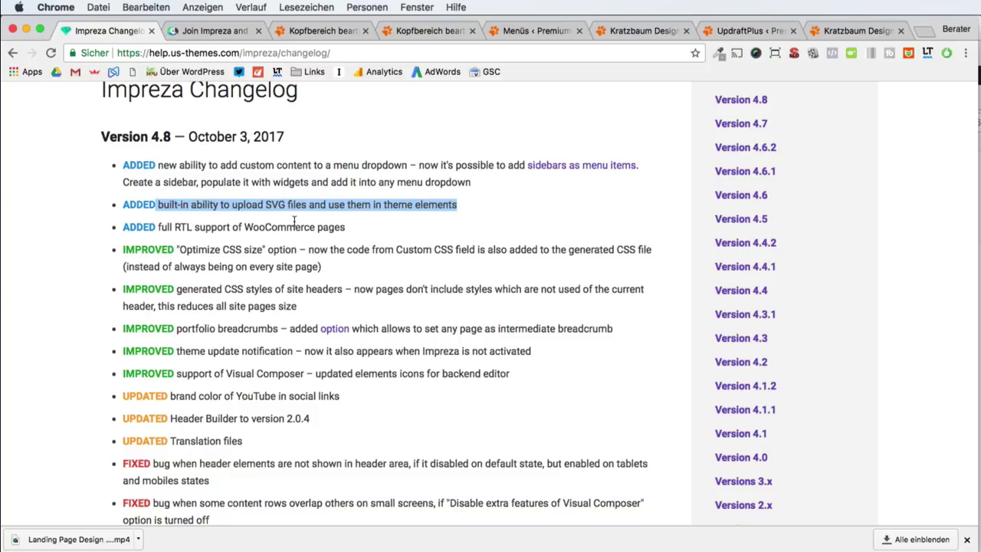
{"action": "scroll", "coordinate": [287, 218], "scroll_direction": "down", "scroll_amount": 1}
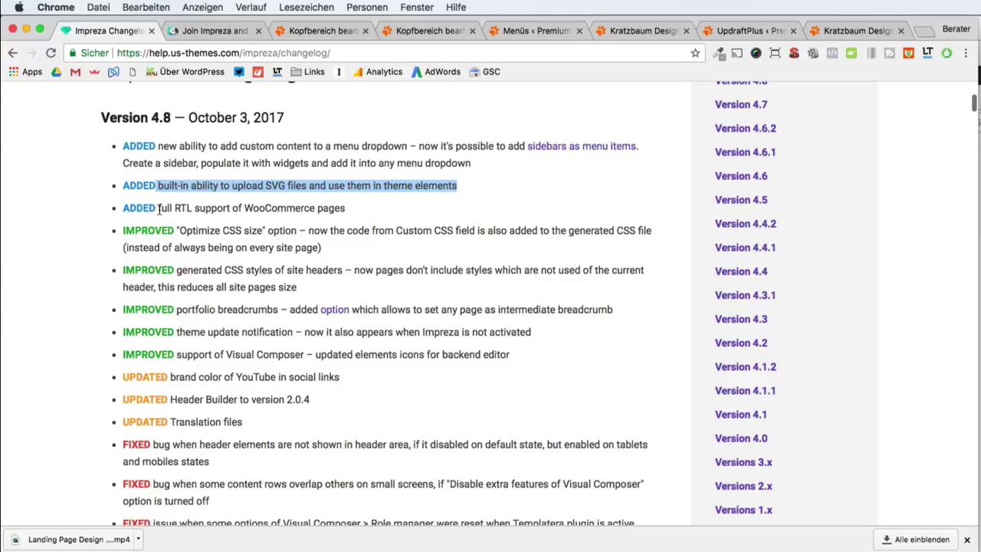
{"action": "left_click_drag", "start_coordinate": [159, 208], "coordinate": [192, 209]}
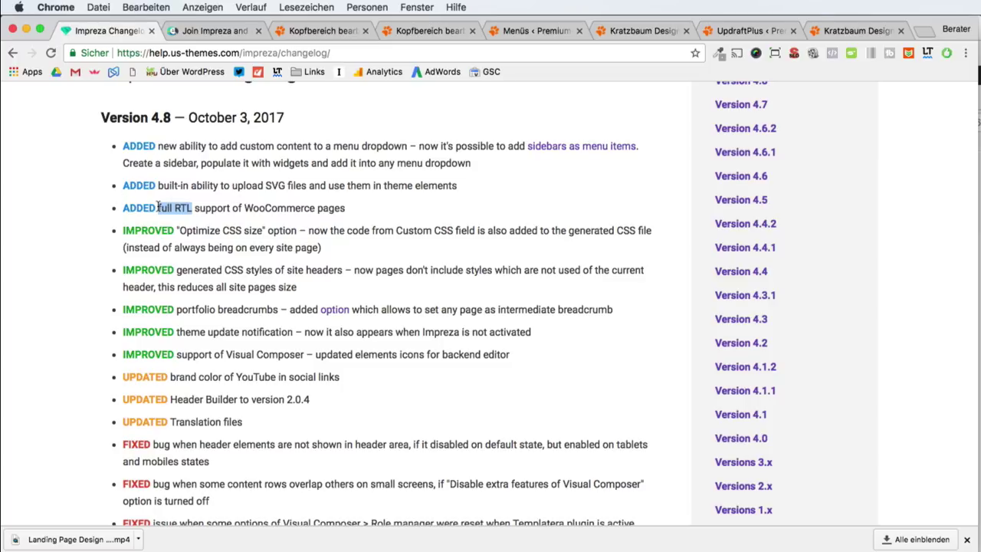
{"action": "left_click_drag", "start_coordinate": [231, 186], "coordinate": [306, 186]}
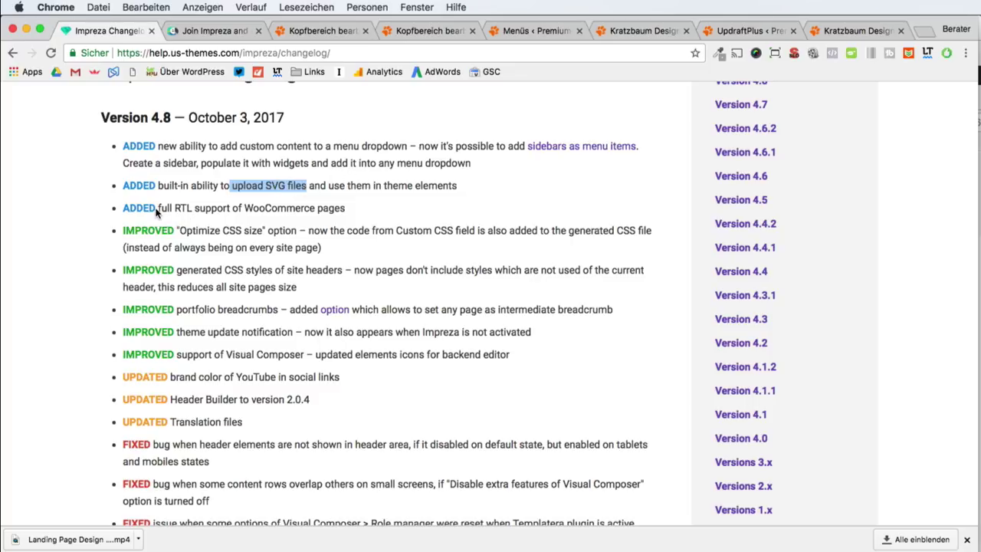
- Open flaticon.com in a new browser tab and search its icons for "happy people"
{"action": "key", "text": "super+t"}
{"action": "type", "text": "flati"}
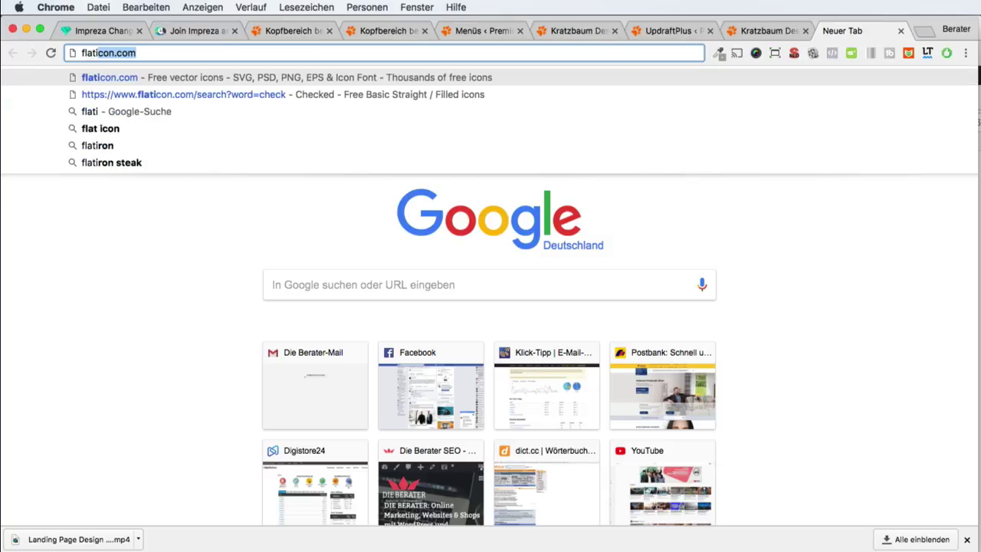
{"action": "key", "text": "Return"}
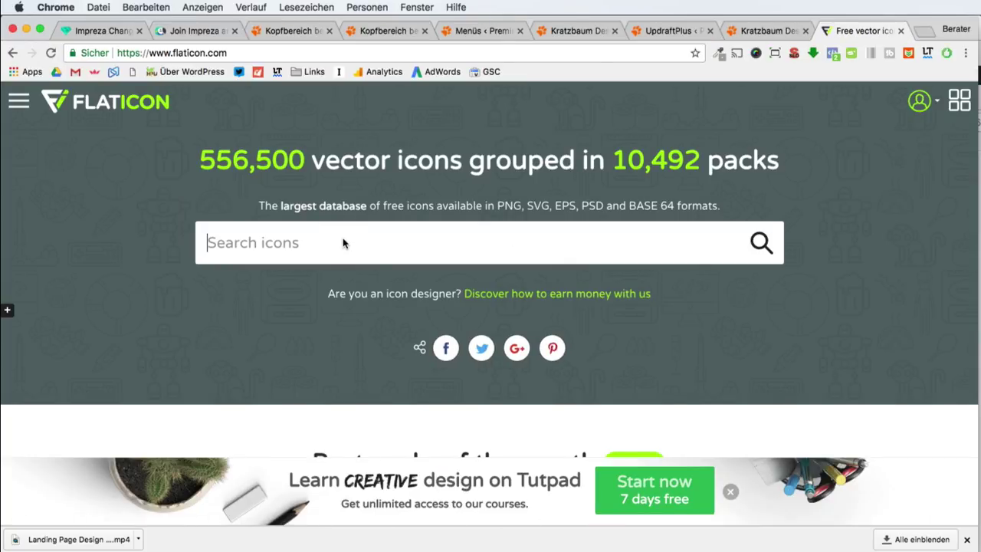
{"action": "type", "text": "happy people"}
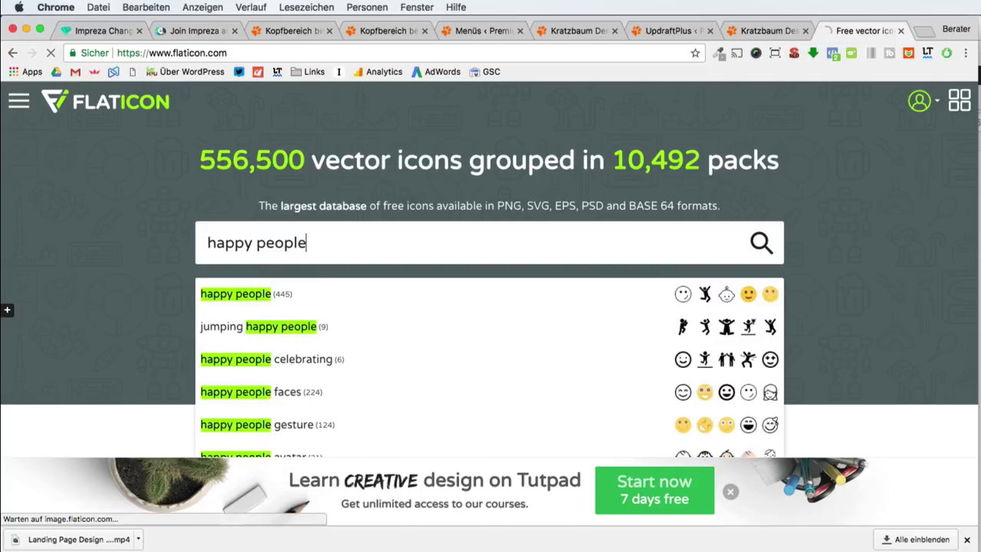
{"action": "key", "text": "Return"}
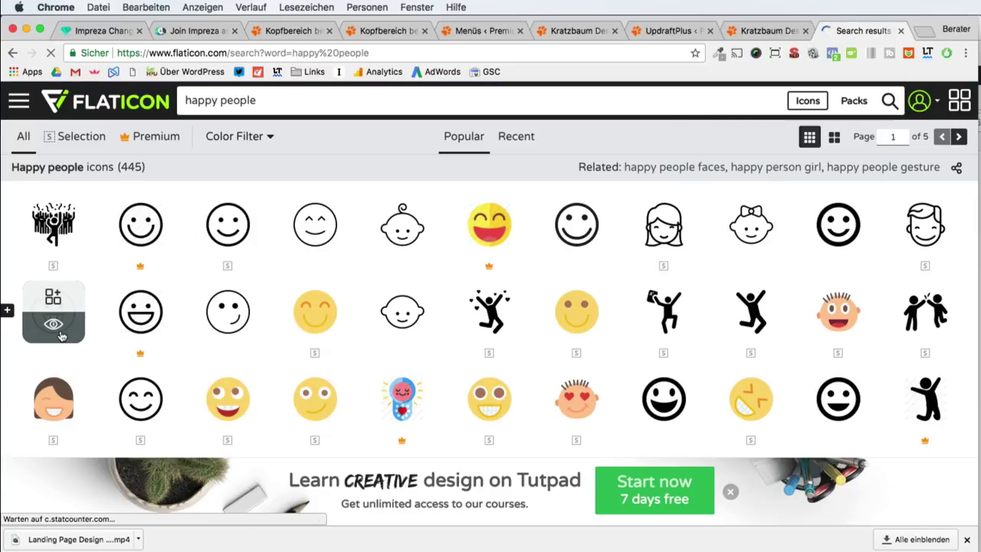
- Open the toothy smile icon from the second row of results and download it as an SVG in red
{"action": "left_click", "coordinate": [61, 336]}
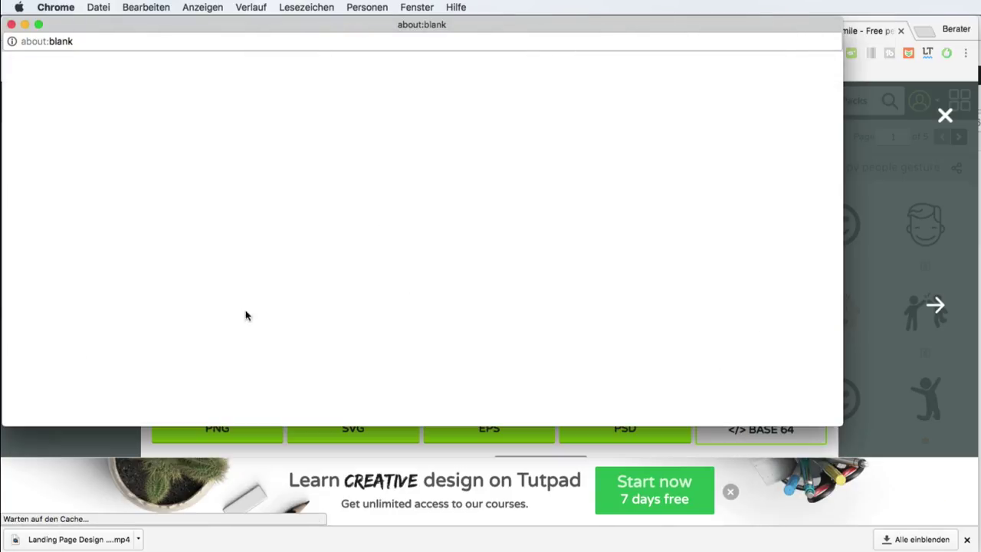
{"action": "left_click", "coordinate": [12, 25]}
{"action": "left_click", "coordinate": [342, 431]}
{"action": "left_click", "coordinate": [480, 236]}
{"action": "scroll", "coordinate": [482, 239], "scroll_direction": "up", "scroll_amount": 3}
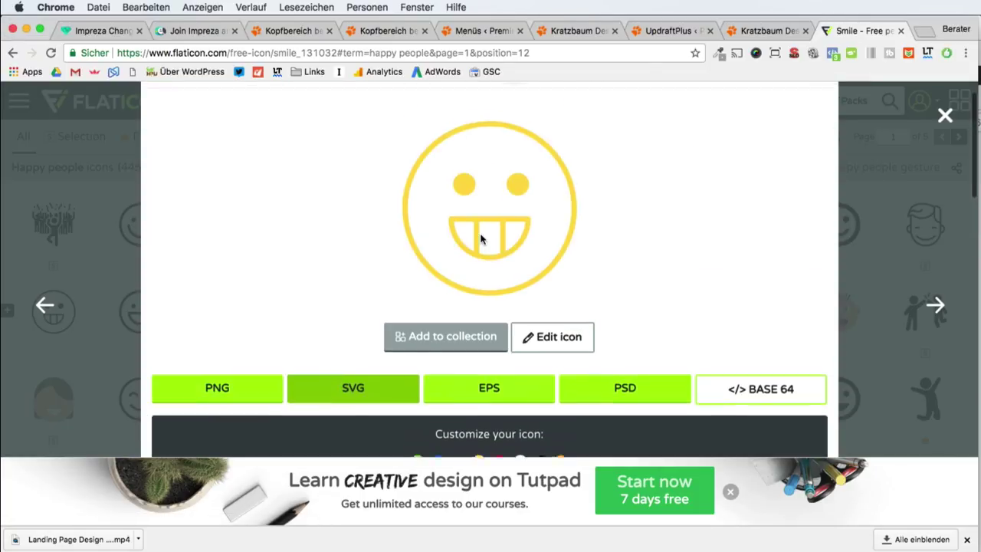
{"action": "scroll", "coordinate": [491, 249], "scroll_direction": "down", "scroll_amount": 3}
{"action": "left_click", "coordinate": [500, 256]}
{"action": "scroll", "coordinate": [505, 257], "scroll_direction": "up", "scroll_amount": 2}
{"action": "scroll", "coordinate": [504, 257], "scroll_direction": "down", "scroll_amount": 2}
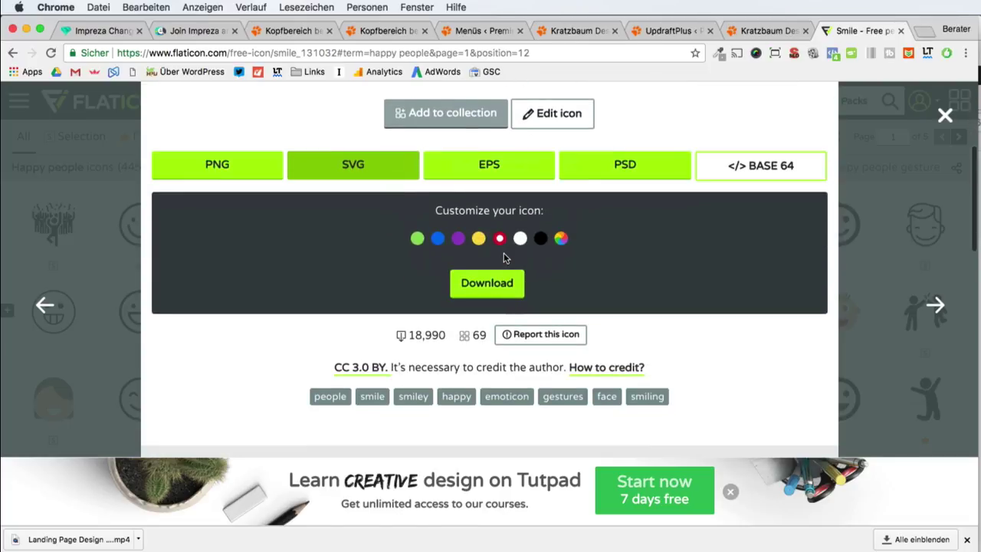
{"action": "left_click", "coordinate": [506, 283]}
{"action": "left_click", "coordinate": [490, 365]}
- Add an image element to the middle cell of the Site Header's top row using the uploaded smile.svg, and save it
{"action": "left_click", "coordinate": [282, 31]}
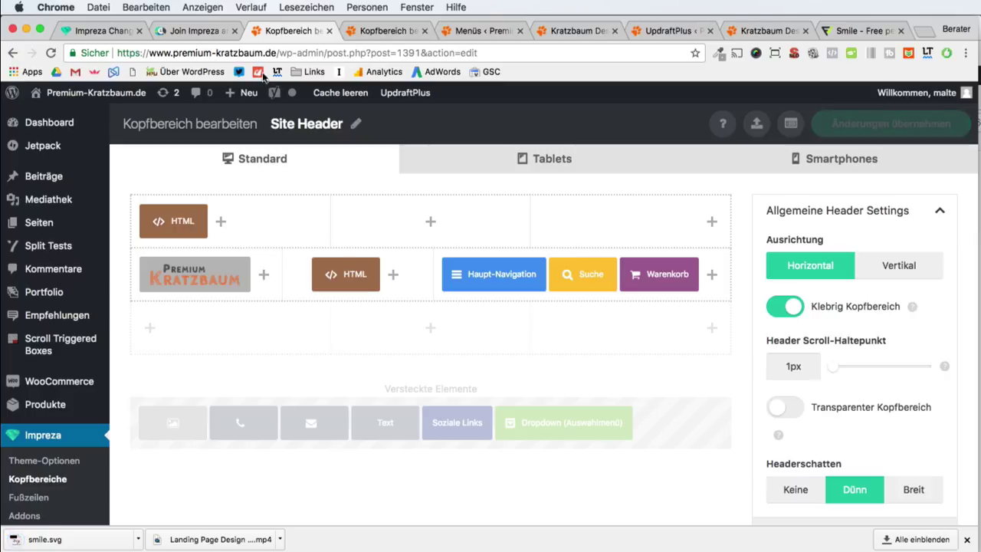
{"action": "left_click", "coordinate": [430, 221]}
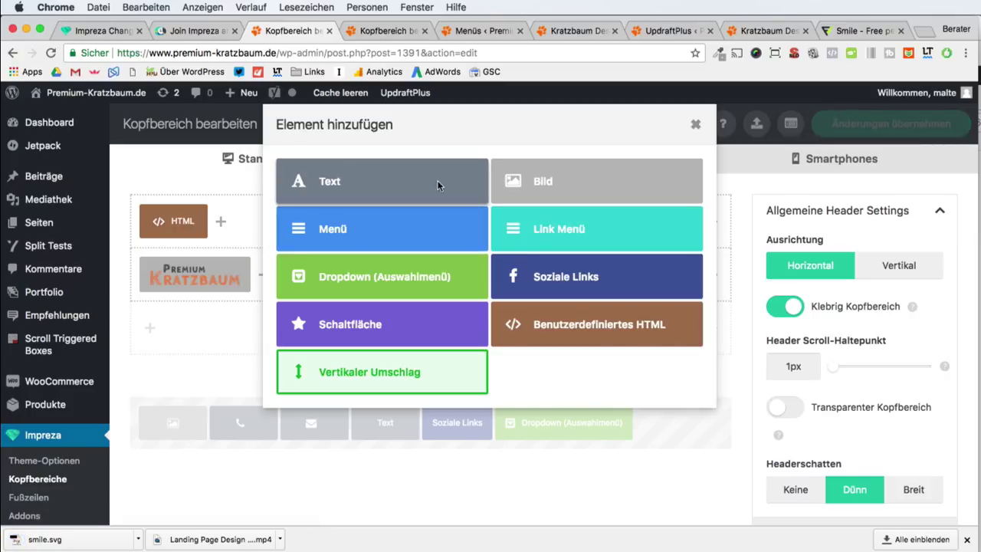
{"action": "left_click", "coordinate": [587, 184]}
{"action": "left_click", "coordinate": [320, 207]}
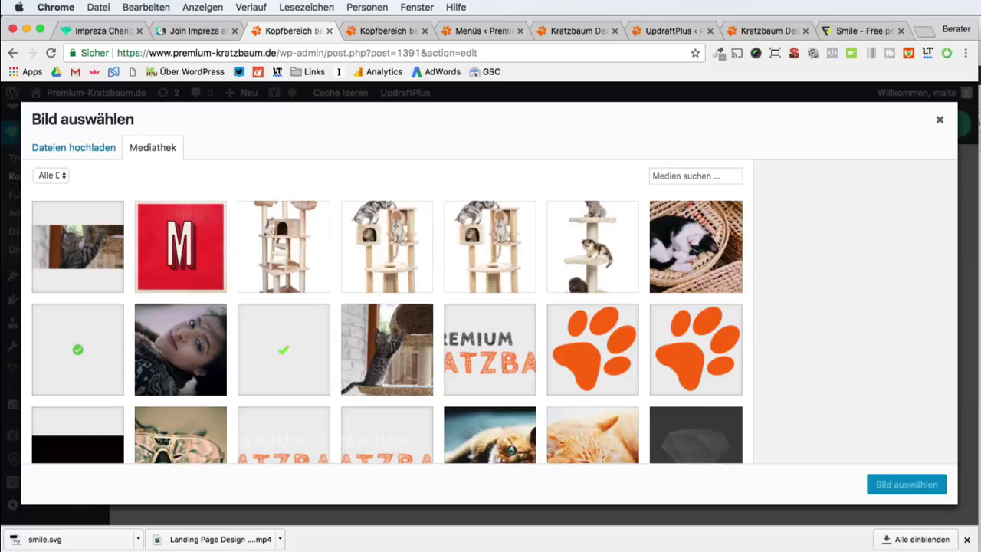
{"action": "left_click_drag", "start_coordinate": [44, 539], "coordinate": [510, 348]}
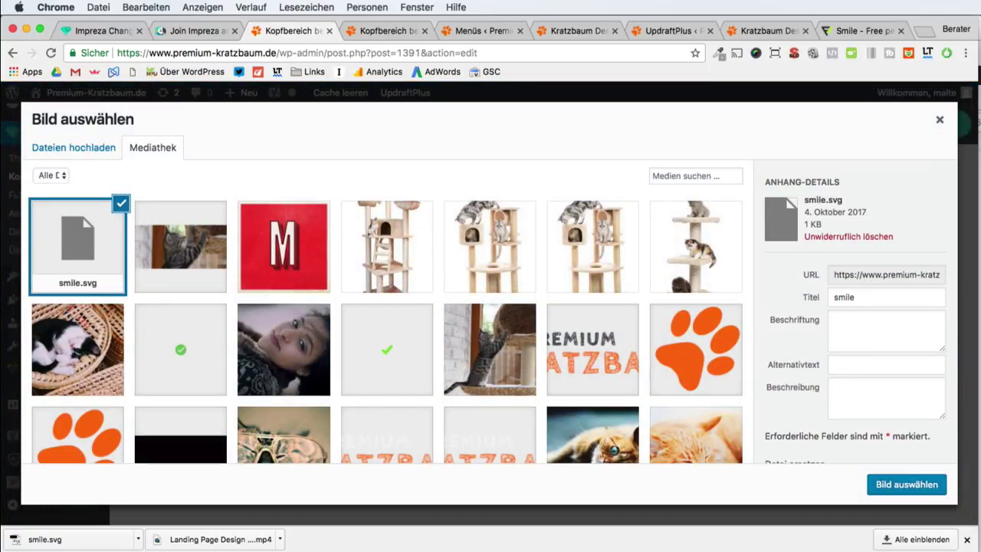
{"action": "left_click", "coordinate": [920, 494]}
{"action": "left_click", "coordinate": [452, 483]}
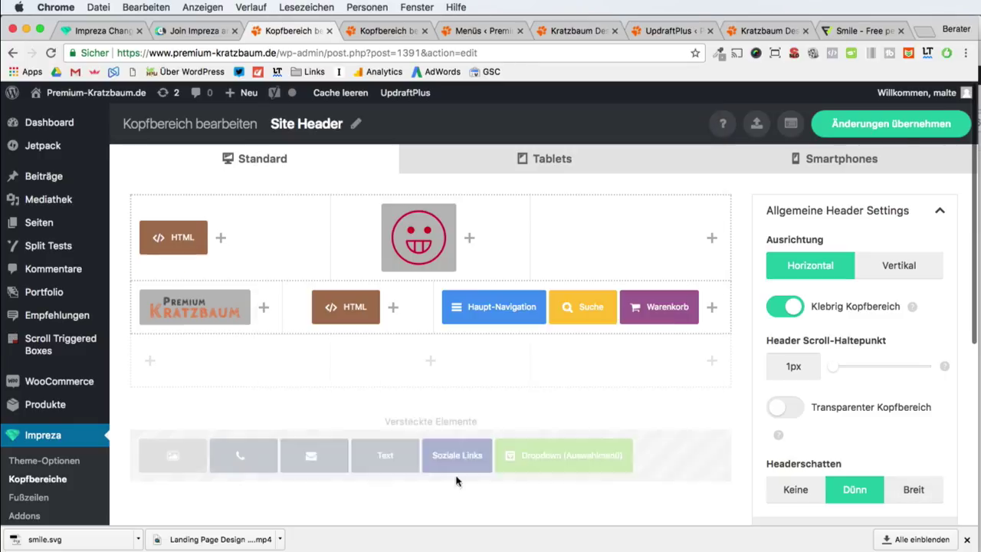
- Reload the Premium-Kratzbaum home page, close the developer tools there, and examine the smiley image in the header
{"action": "left_click", "coordinate": [372, 32]}
{"action": "left_click", "coordinate": [481, 31]}
{"action": "left_click", "coordinate": [576, 31]}
{"action": "left_click", "coordinate": [667, 31]}
{"action": "left_click", "coordinate": [577, 31]}
{"action": "key", "text": "super+r"}
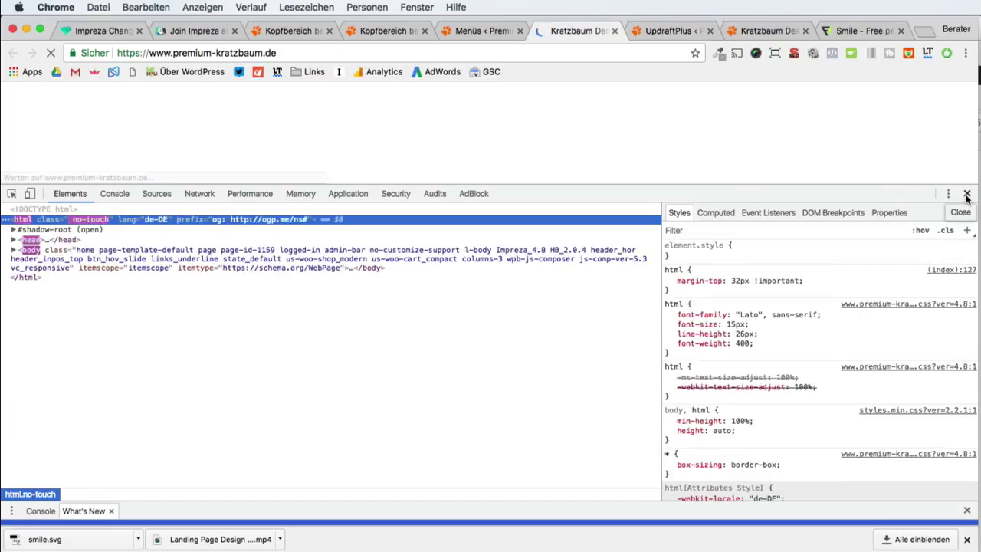
{"action": "left_click", "coordinate": [967, 197]}
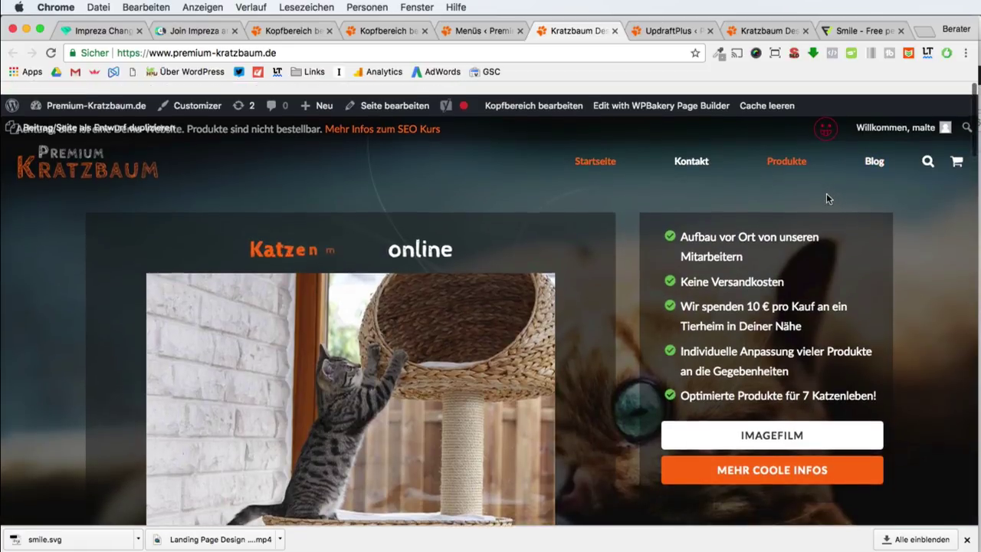
{"action": "scroll", "coordinate": [827, 193], "scroll_direction": "down", "scroll_amount": 5}
{"action": "scroll", "coordinate": [826, 197], "scroll_direction": "up", "scroll_amount": 5}
{"action": "right_click", "coordinate": [827, 116]}
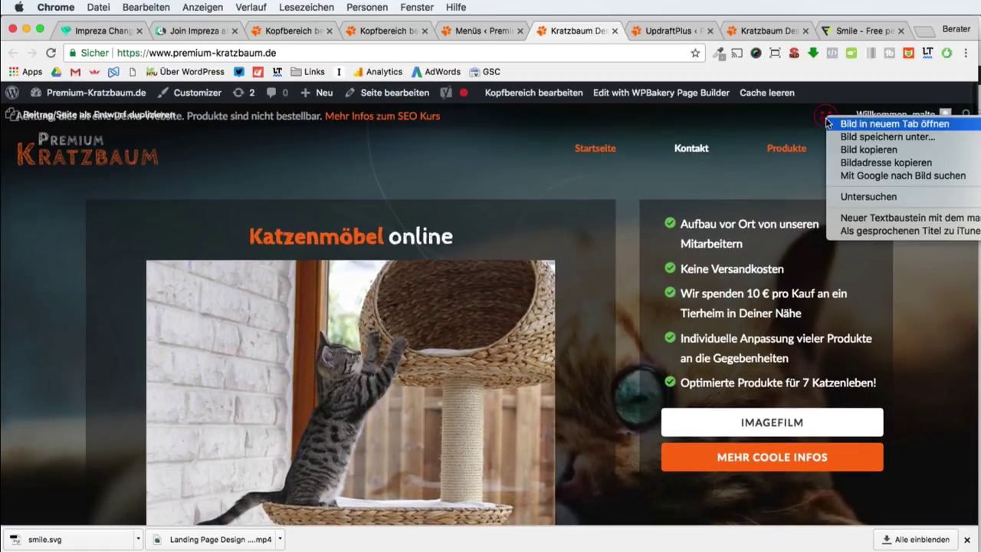
{"action": "left_click", "coordinate": [624, 159]}
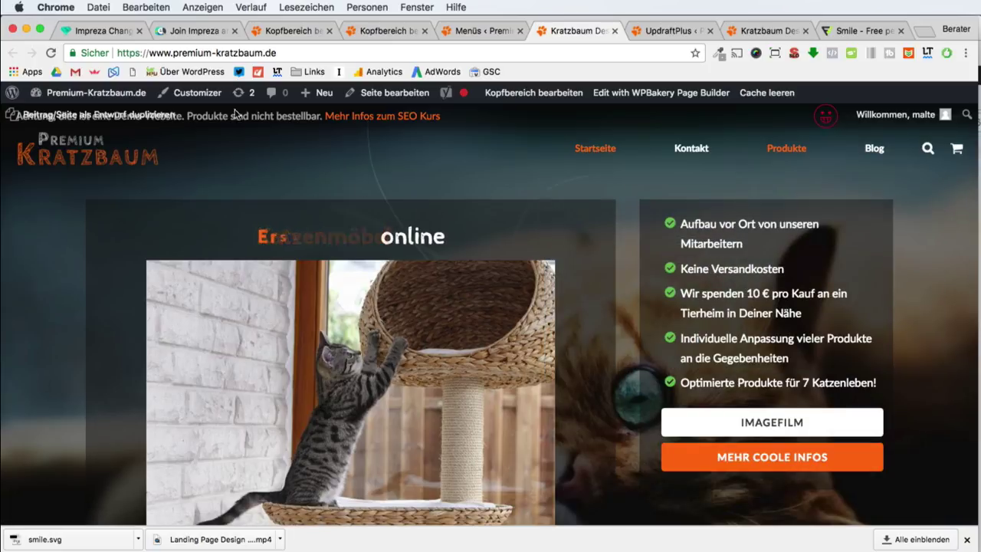
- Upload smile.svg directly to the WordPress Mediathek and open the attachment details of the newly uploaded file
{"action": "left_click", "coordinate": [315, 30]}
{"action": "left_click", "coordinate": [50, 201]}
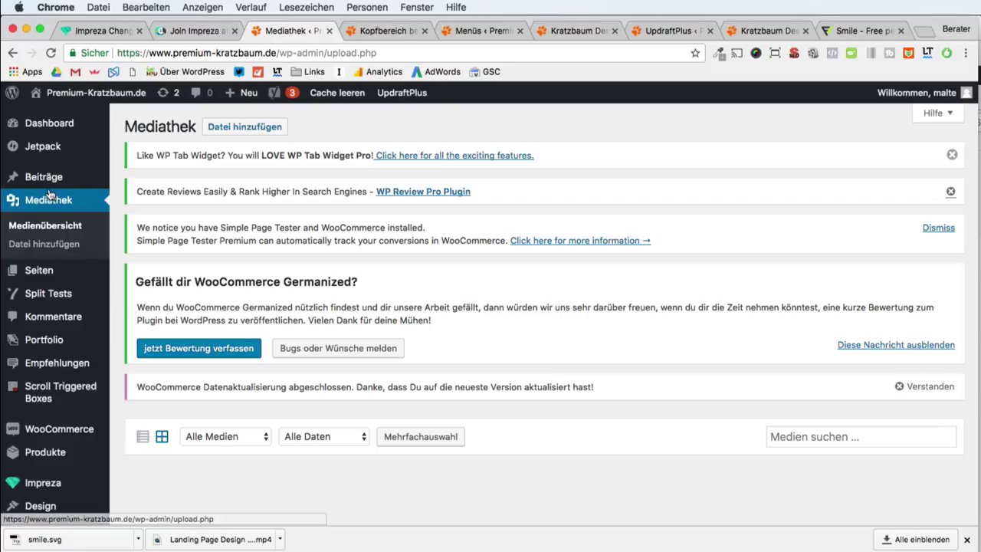
{"action": "left_click_drag", "start_coordinate": [45, 539], "coordinate": [415, 380]}
{"action": "scroll", "coordinate": [415, 380], "scroll_direction": "down", "scroll_amount": 5}
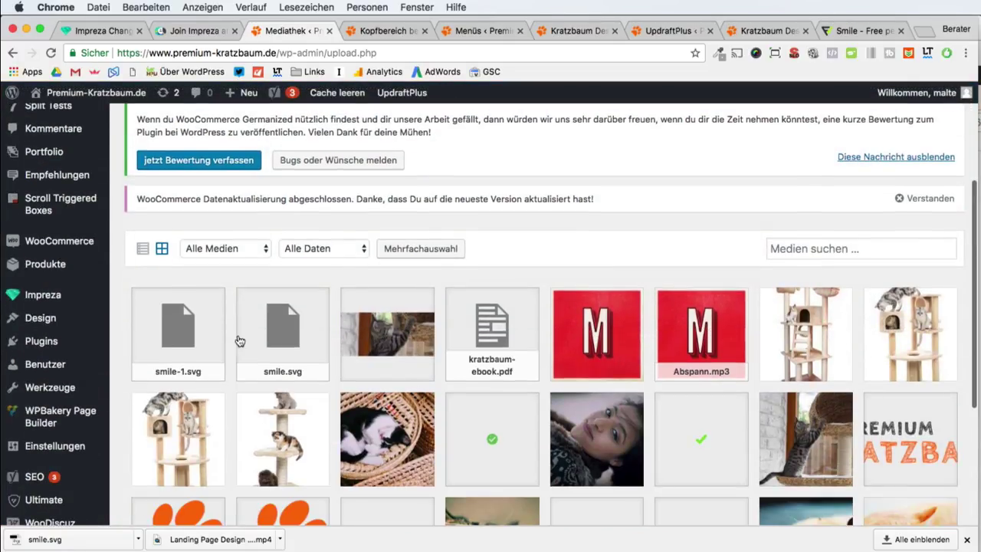
{"action": "left_click", "coordinate": [188, 328]}
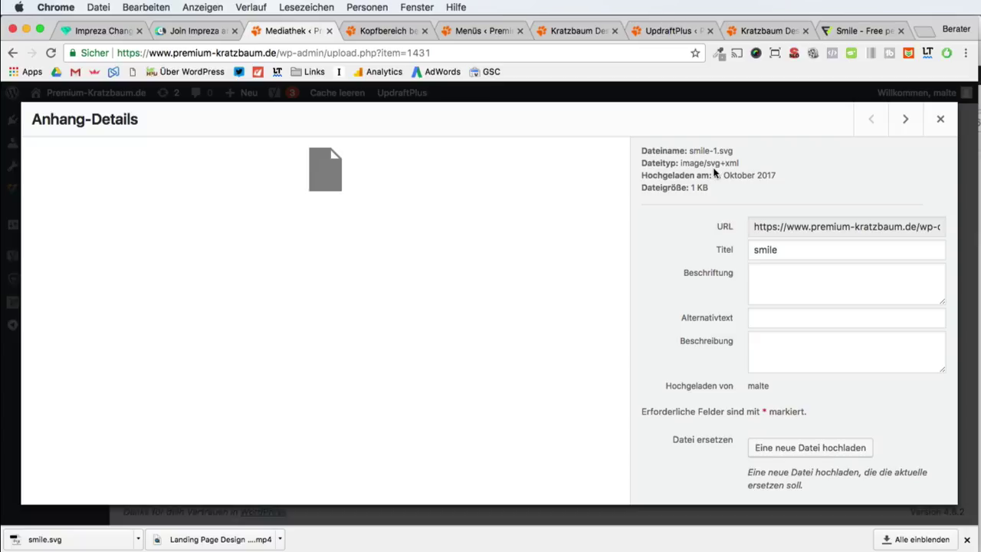
- Highlight the file type of the uploaded smile file and close its attachment details
{"action": "left_click_drag", "start_coordinate": [706, 163], "coordinate": [740, 164]}
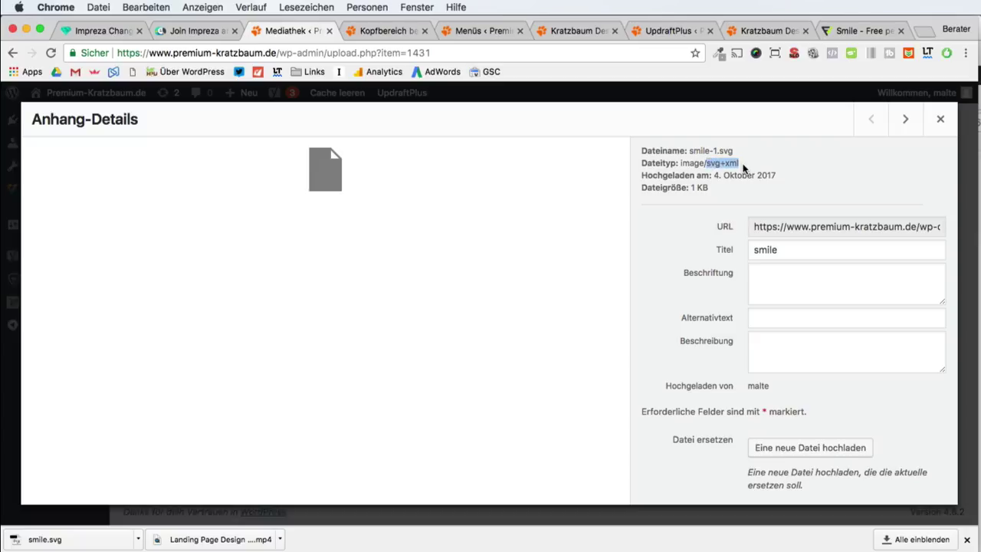
{"action": "left_click", "coordinate": [936, 120]}
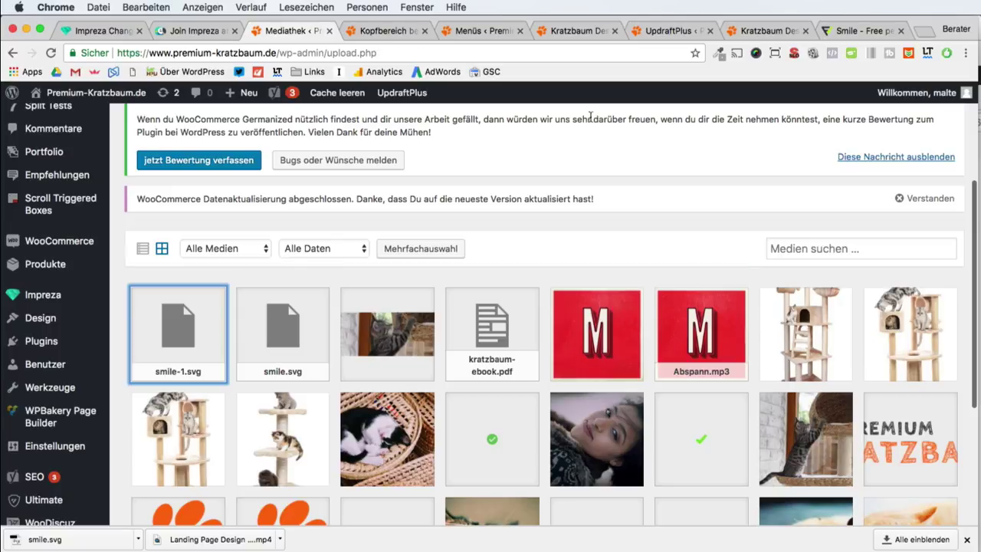
- Review the Version 4.8 entries in the Impreza Changelog, highlighting the WooCommerce RTL support and "Optimize CSS size" items
{"action": "left_click", "coordinate": [169, 31]}
{"action": "left_click", "coordinate": [103, 30]}
{"action": "scroll", "coordinate": [271, 324], "scroll_direction": "down", "scroll_amount": 1}
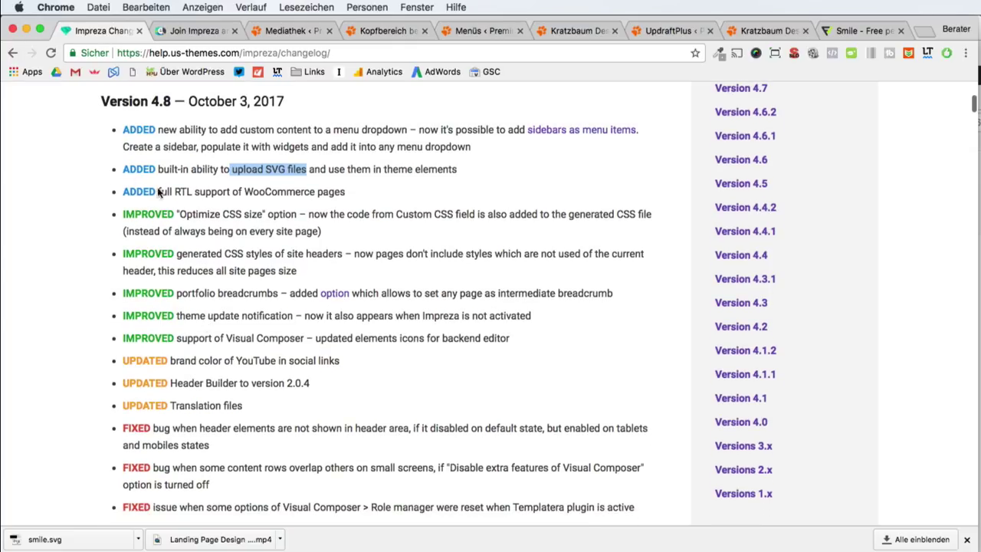
{"action": "left_click_drag", "start_coordinate": [159, 192], "coordinate": [372, 207]}
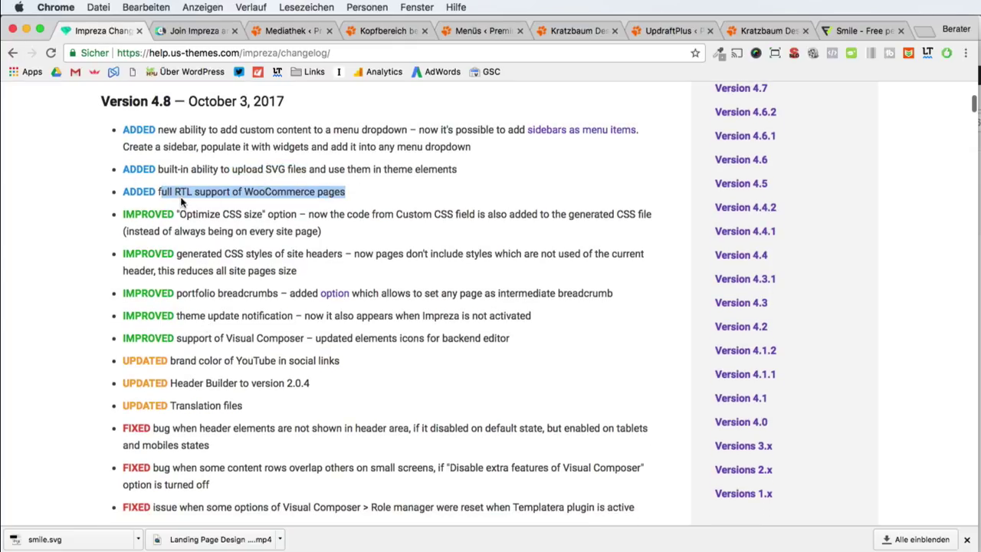
{"action": "left_click_drag", "start_coordinate": [178, 214], "coordinate": [322, 231]}
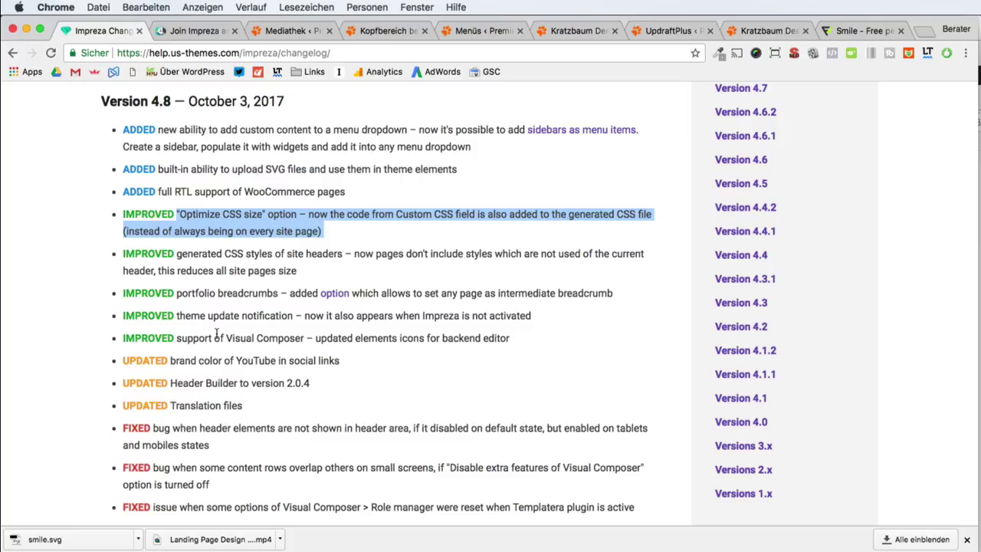
{"action": "scroll", "coordinate": [217, 335], "scroll_direction": "down", "scroll_amount": 5}
{"action": "scroll", "coordinate": [217, 335], "scroll_direction": "up", "scroll_amount": 5}
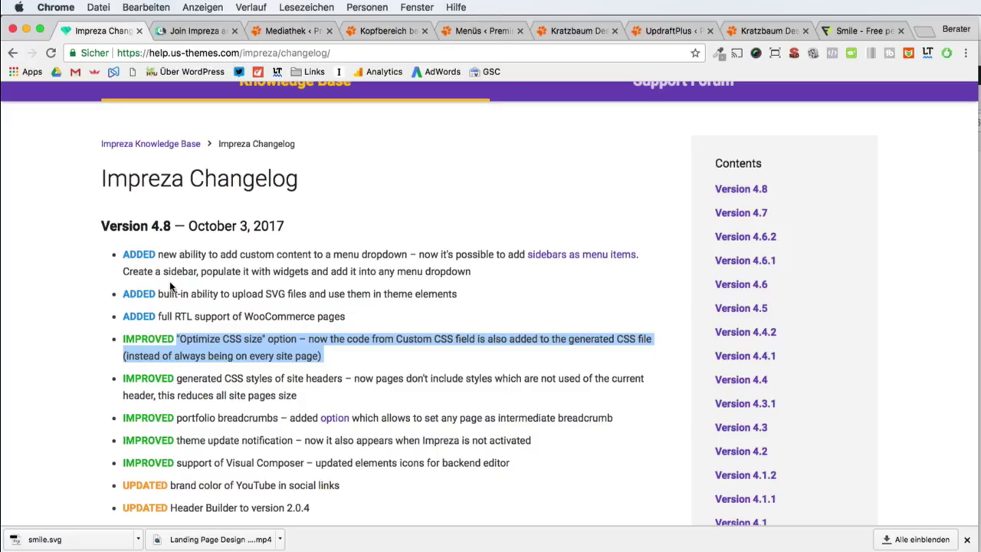
{"action": "key", "text": "super+t"}
{"action": "type", "text": "cmsv"}
{"action": "key", "text": "Return"}
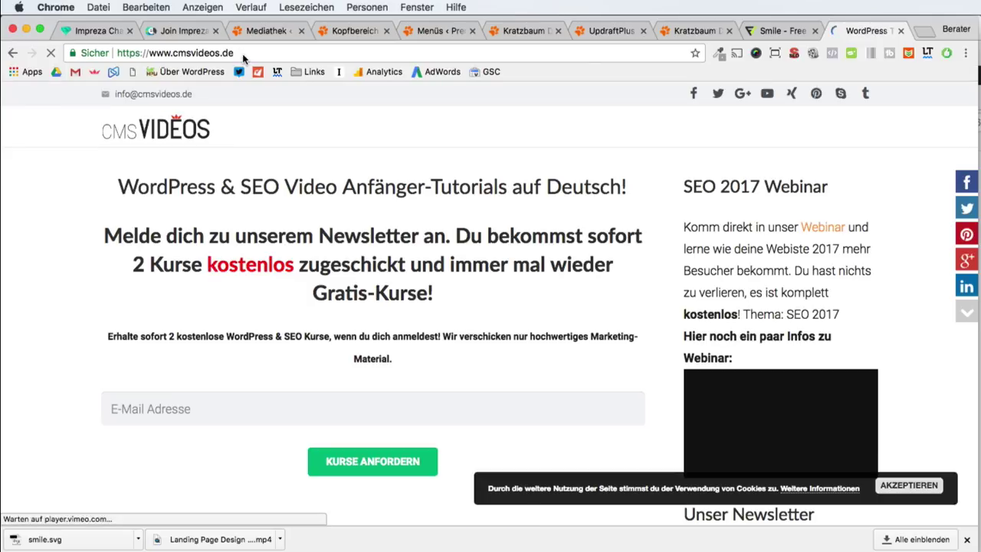
{"action": "left_click", "coordinate": [246, 411]}
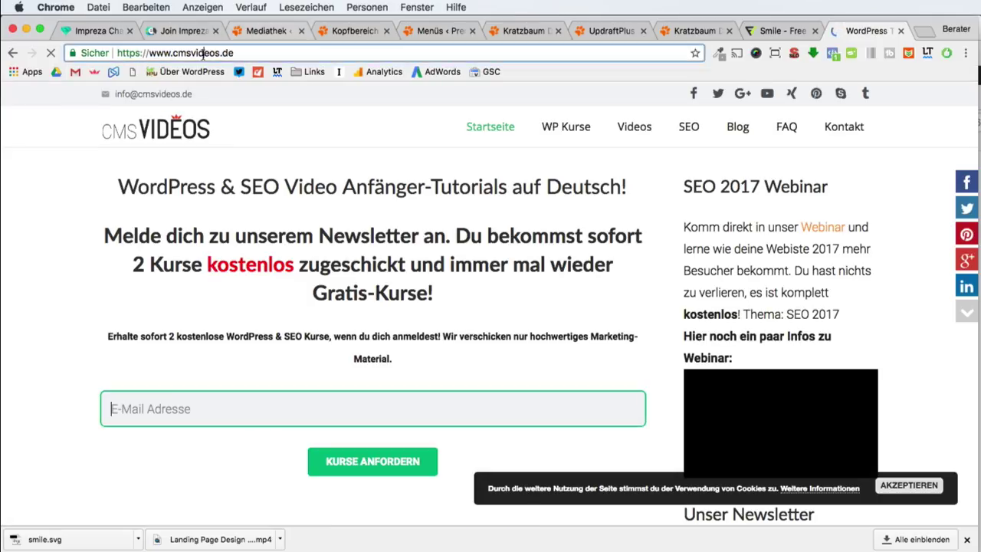
{"action": "left_click", "coordinate": [308, 55]}
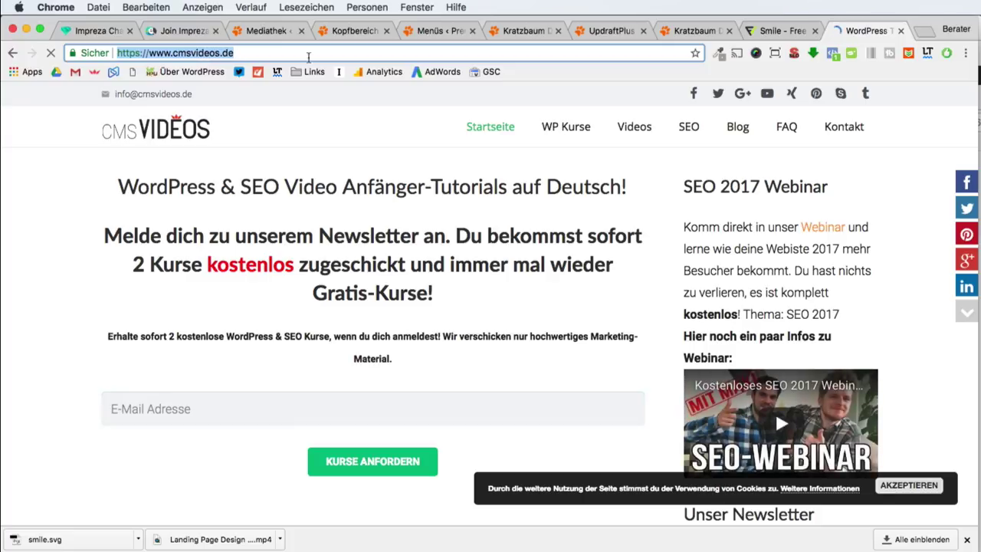
- Close the CMS Videos and Flaticon tabs and look over the Premium-Kratzbaum home page
{"action": "left_click", "coordinate": [901, 32]}
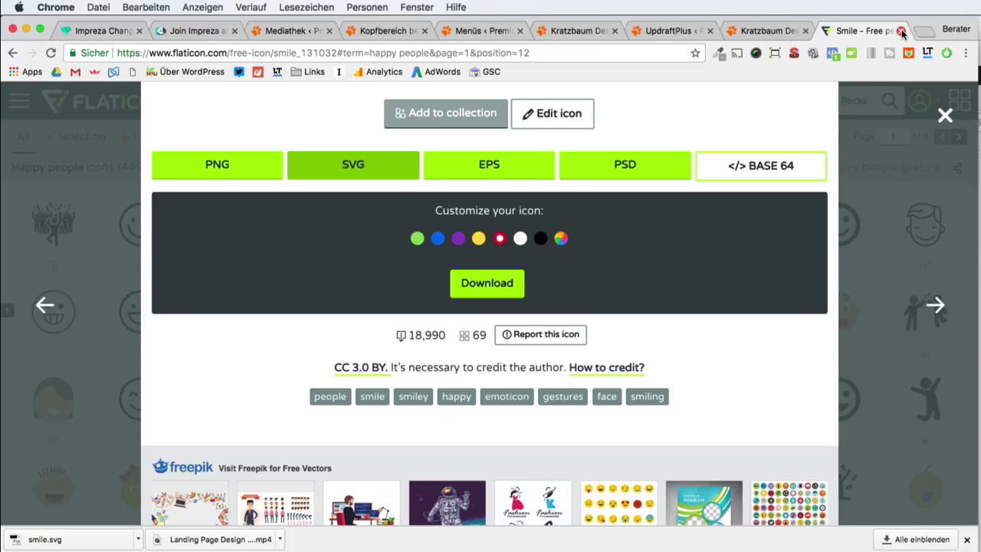
{"action": "left_click", "coordinate": [901, 30]}
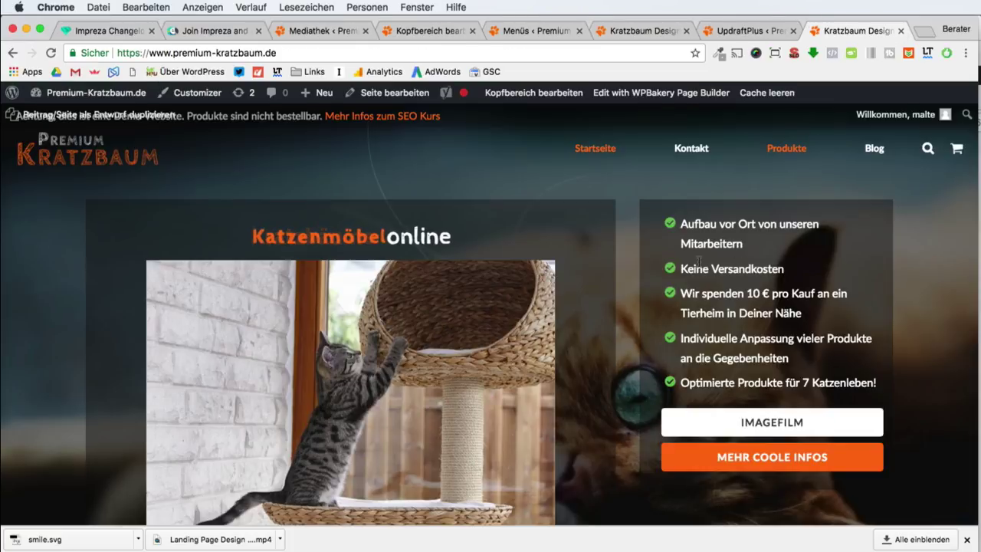
{"action": "scroll", "coordinate": [699, 266], "scroll_direction": "down", "scroll_amount": 8}
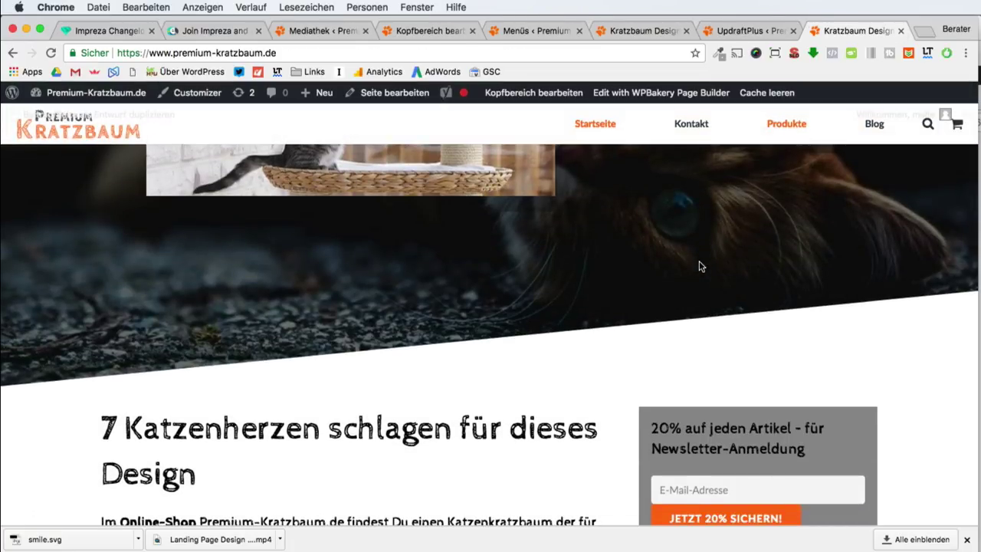